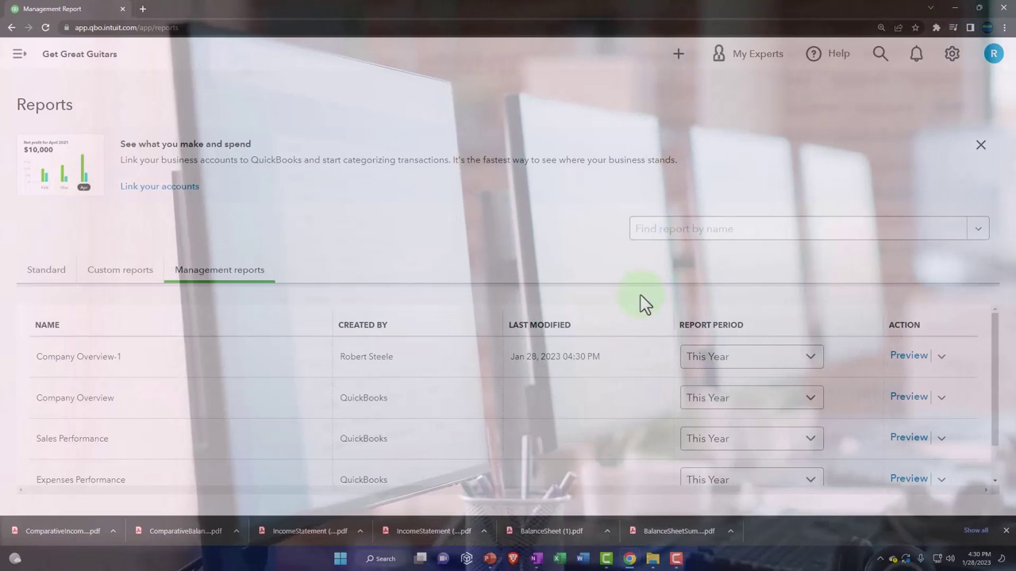
- Open the '1 Balance Sheet Summary' report from the Custom reports list
left_click(151, 278)
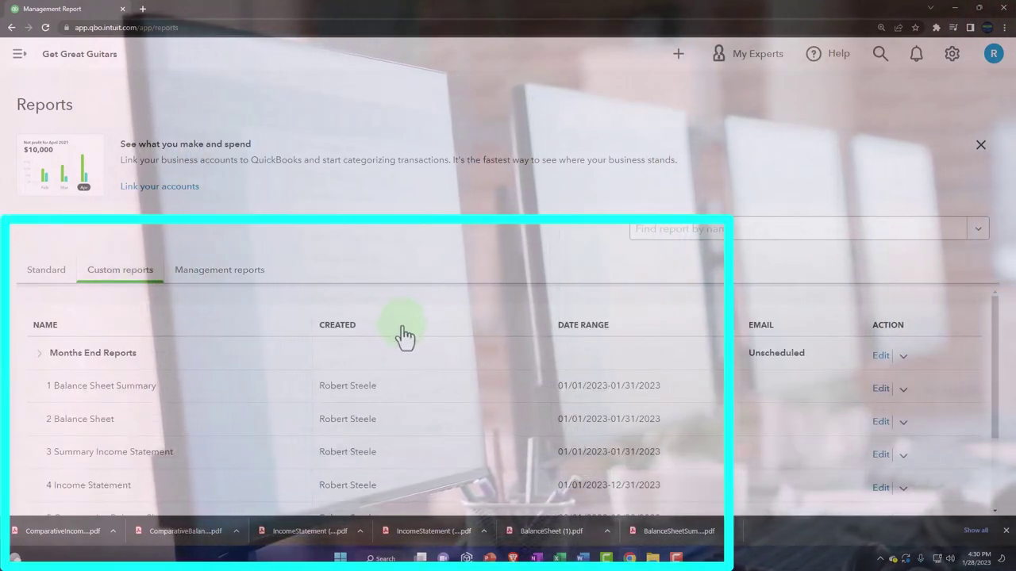
scroll(405, 336, "down", 2)
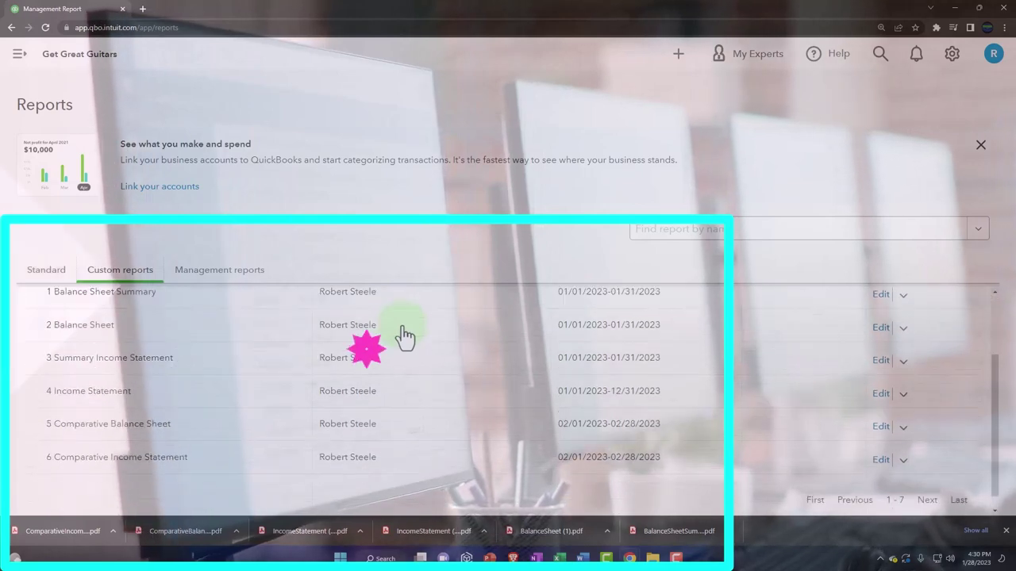
scroll(301, 357, "up", 1)
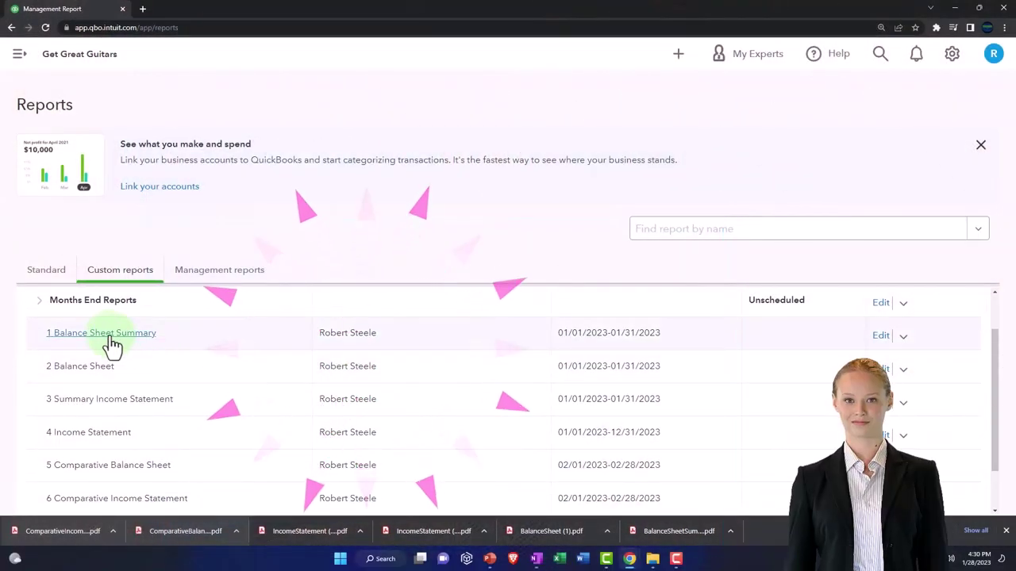
left_click(111, 337)
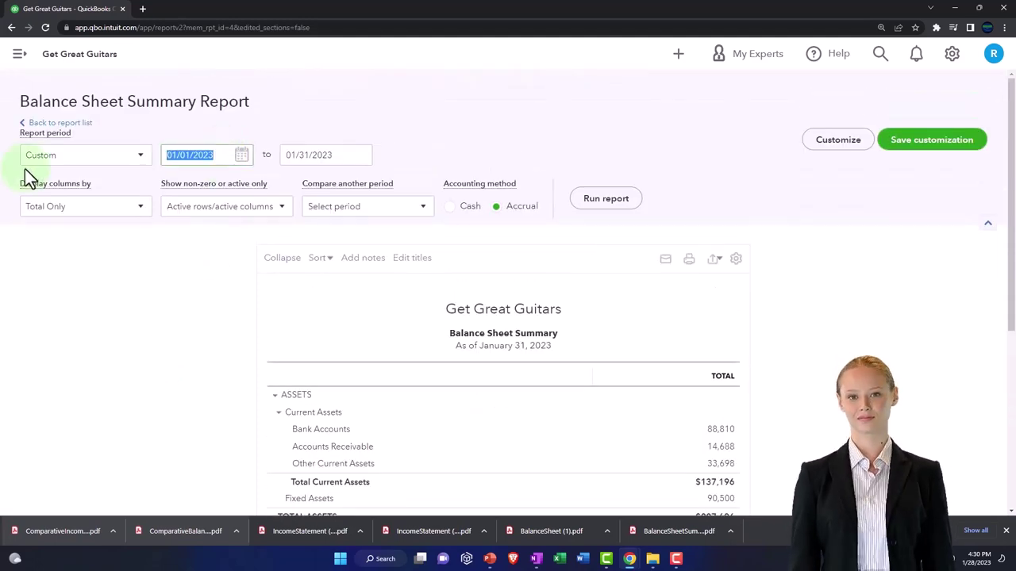
- Rerun the Balance Sheet Summary for 01/01/2023 to 02/28/2023 and export it to Excel
type("01")
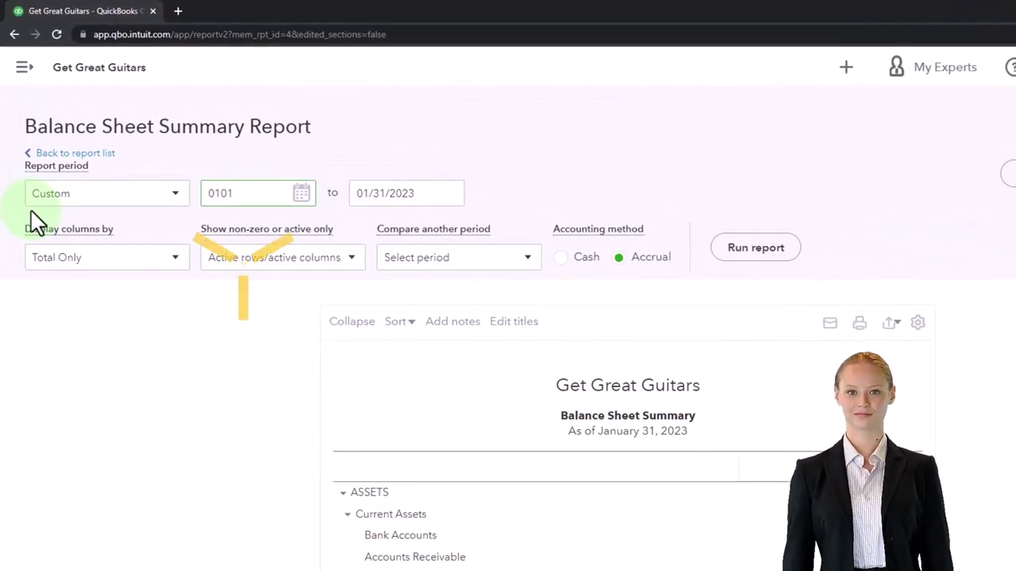
type("/01/2023")
key("Tab")
type("02/28/2")
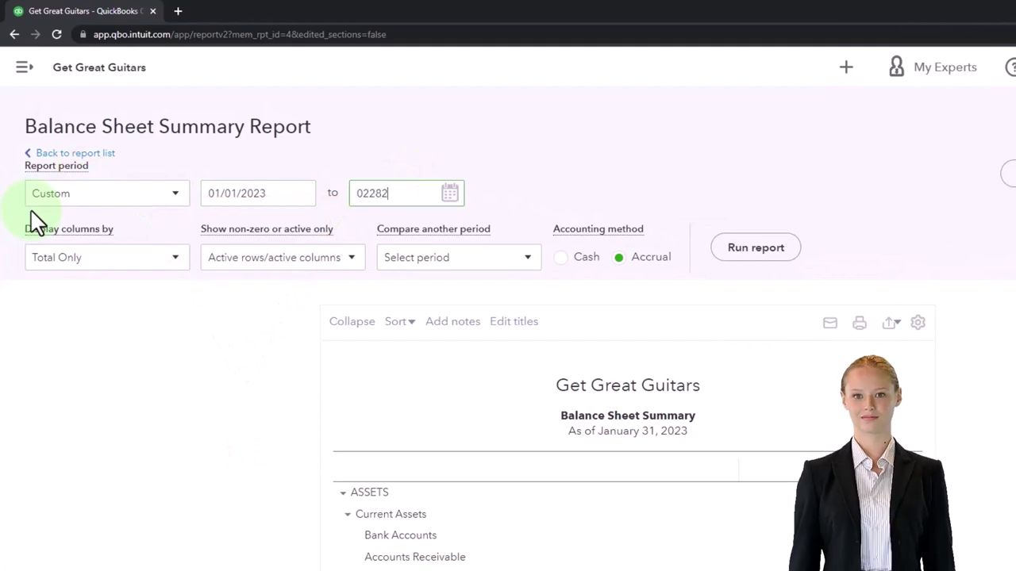
type("023")
key("Tab")
left_click(730, 248)
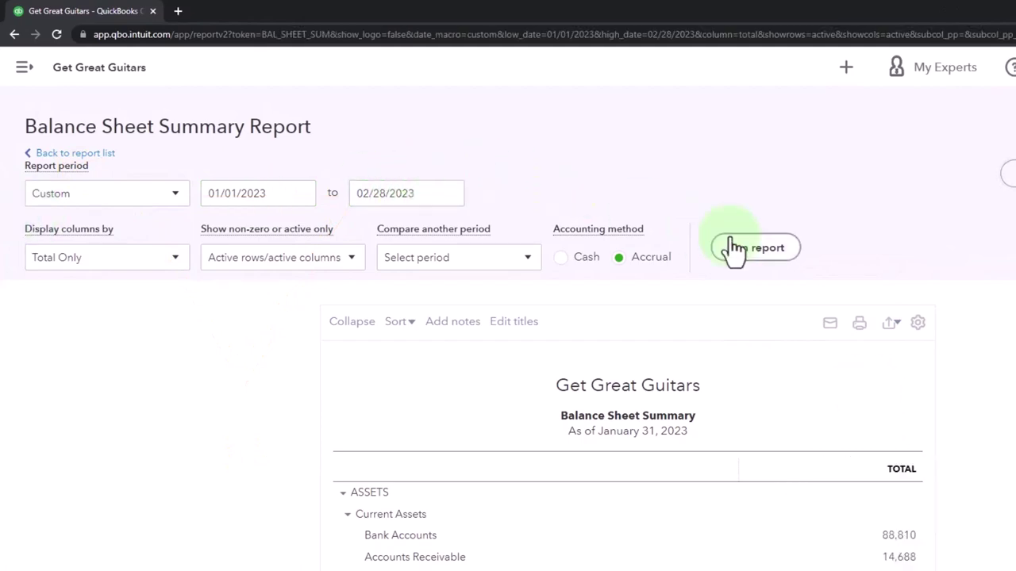
scroll(733, 250, "down", 3)
scroll(734, 246, "up", 3)
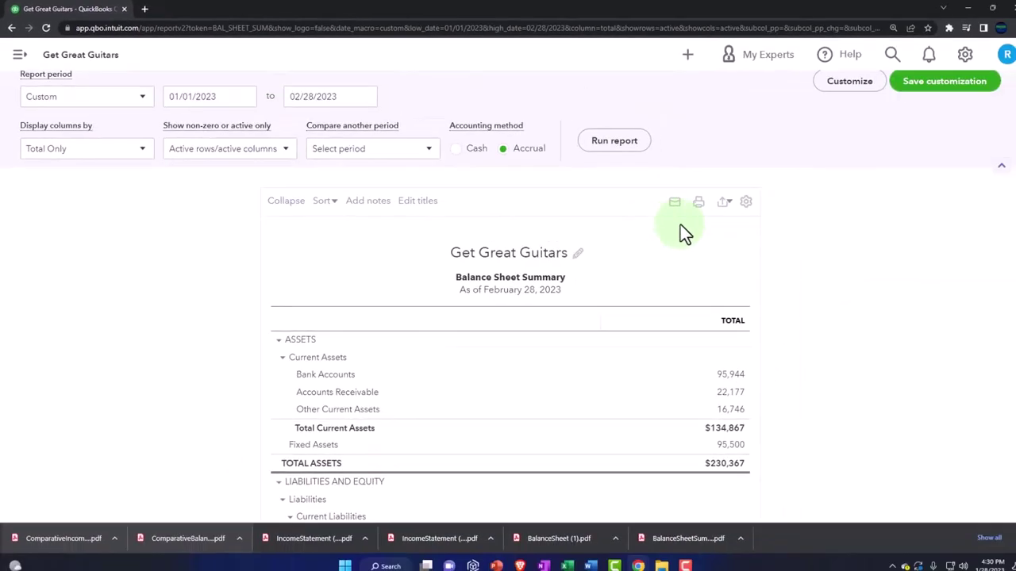
left_click(890, 116)
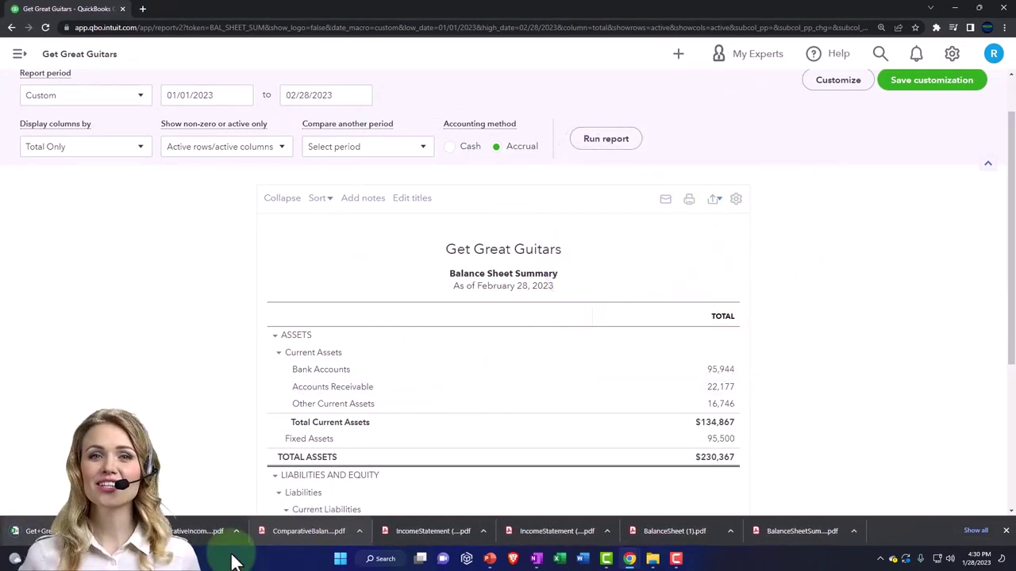
- Open the Reports Month Two folder in the Second Month window and show extra large icons
left_click(651, 560)
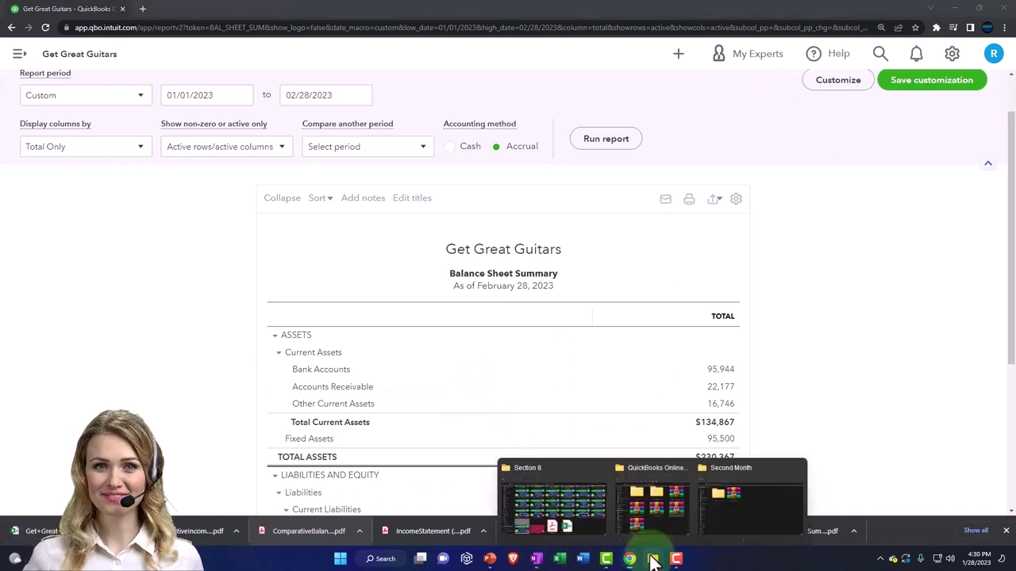
left_click(762, 522)
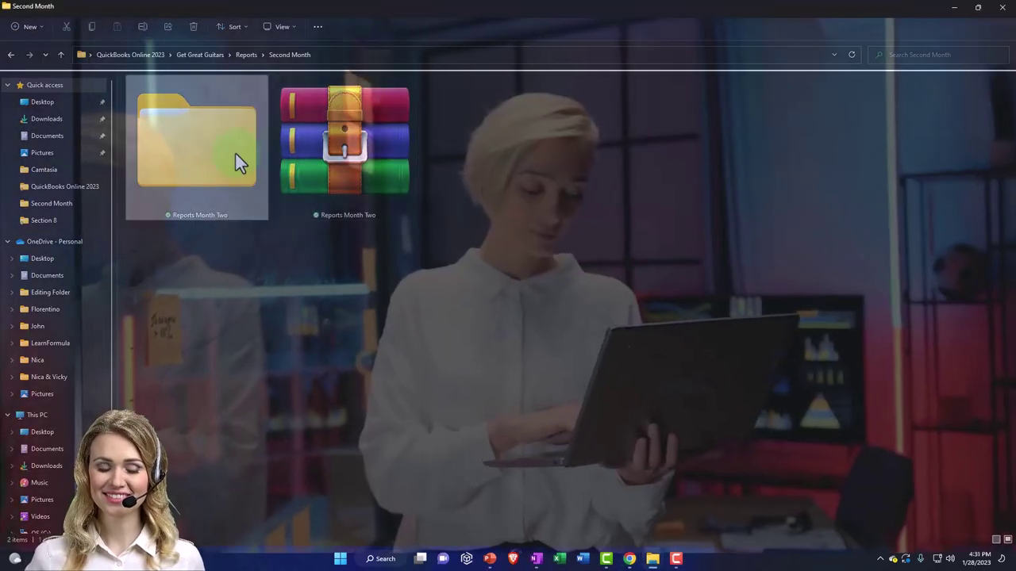
double_click(236, 154)
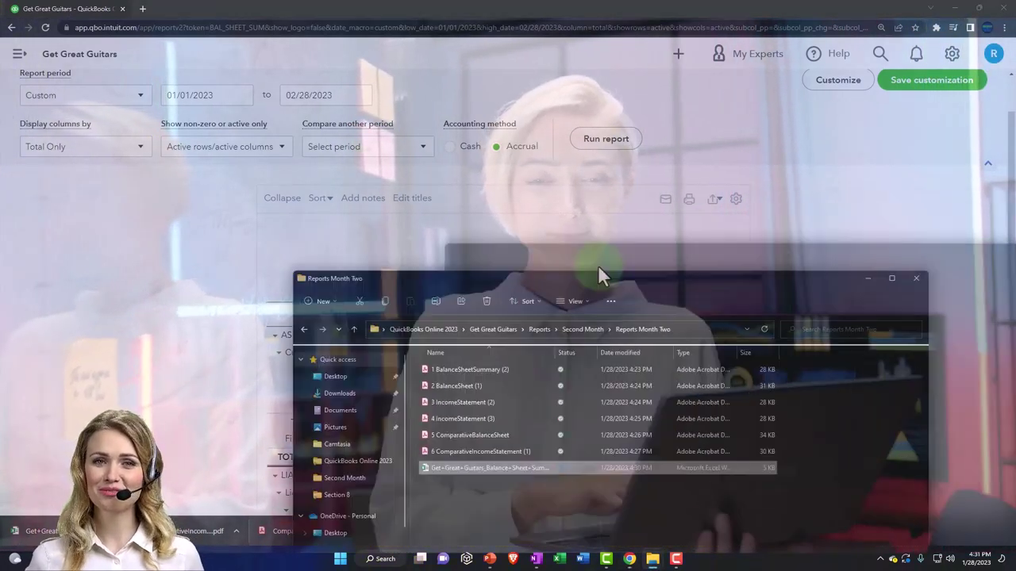
left_click_drag(598, 265, 384, 1)
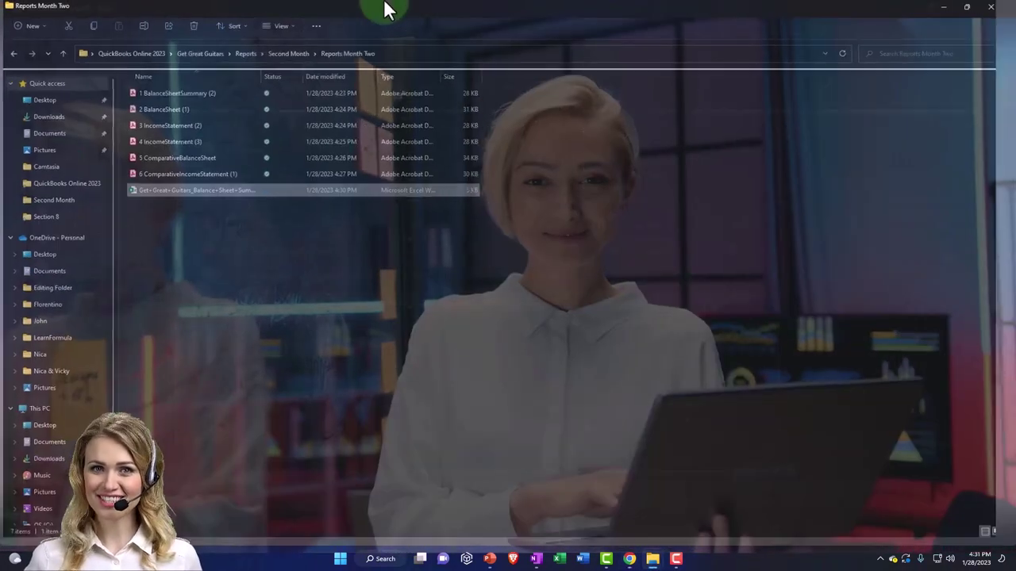
left_click(281, 25)
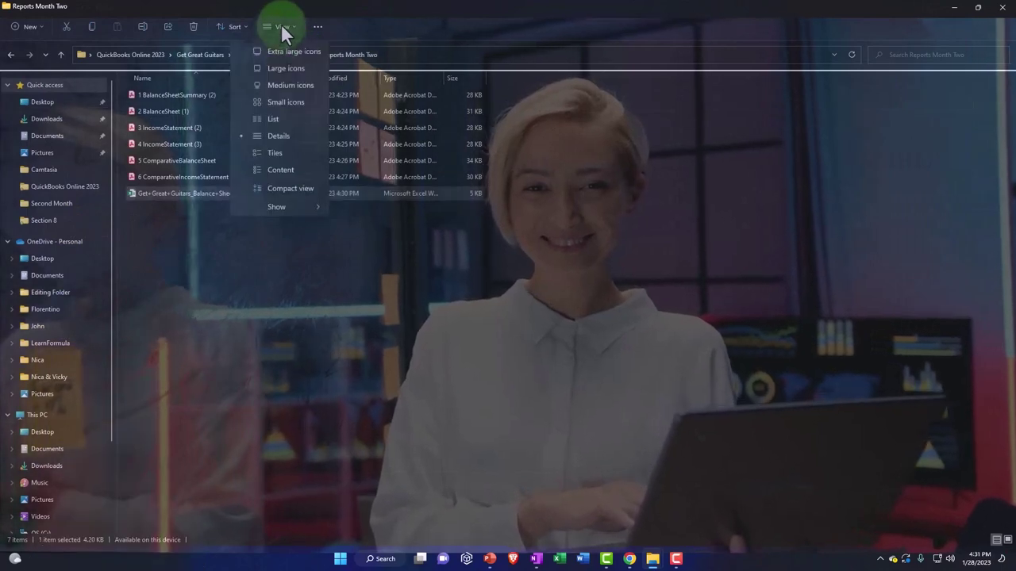
left_click(281, 50)
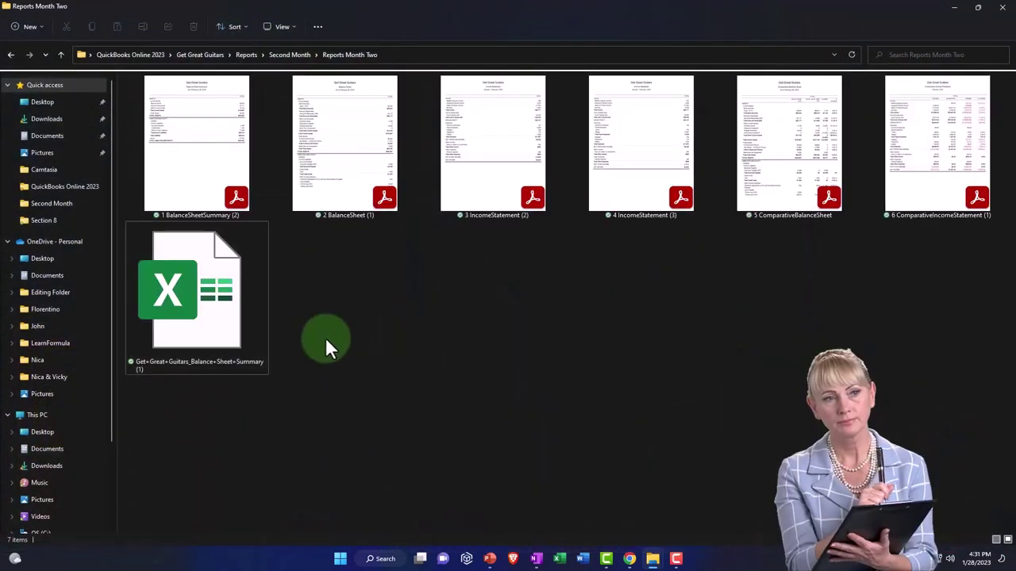
- Rename the exported Excel file 'Reports Month Two' and open it
left_click(203, 308)
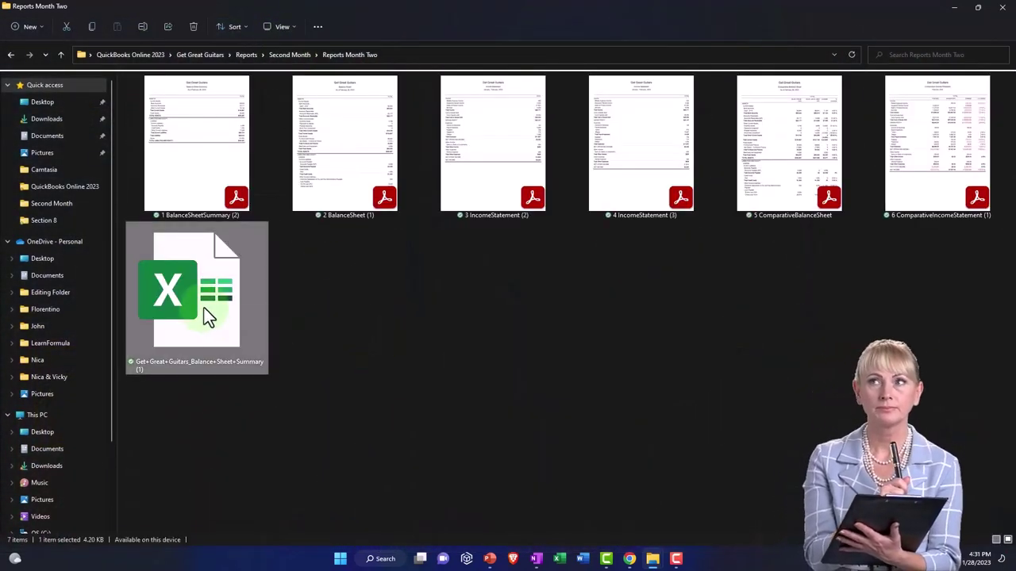
right_click(204, 308)
left_click(265, 321)
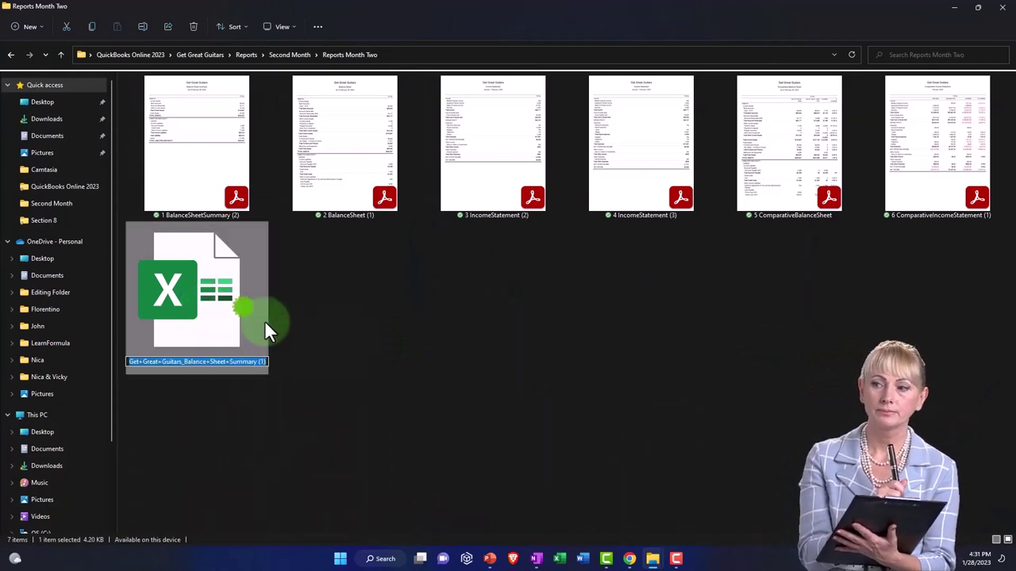
type("Re")
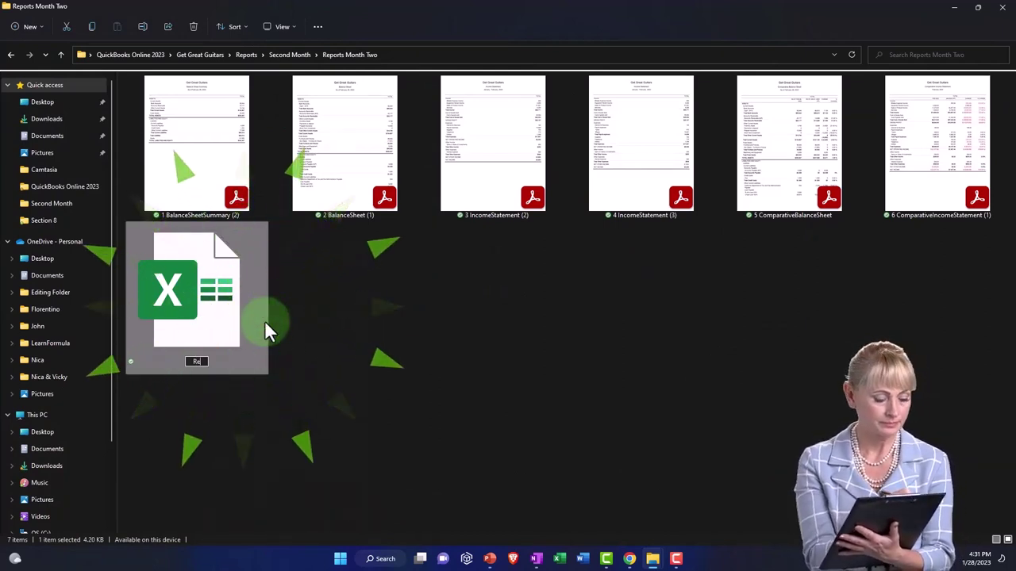
type("ports MOnth")
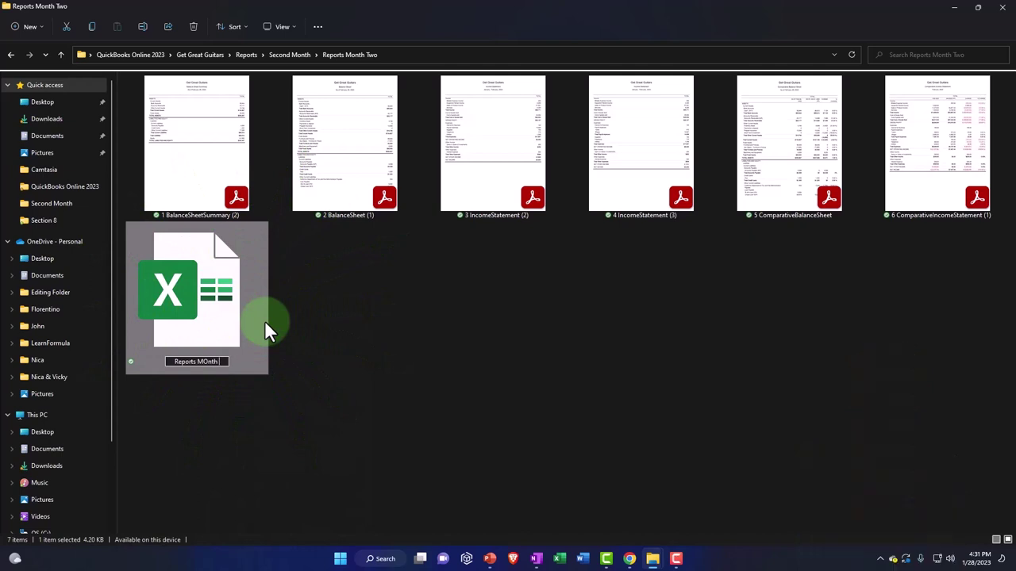
key("BackSpace")
key("BackSpace")
key("BackSpace")
key("BackSpace")
key("BackSpace")
type("onth ")
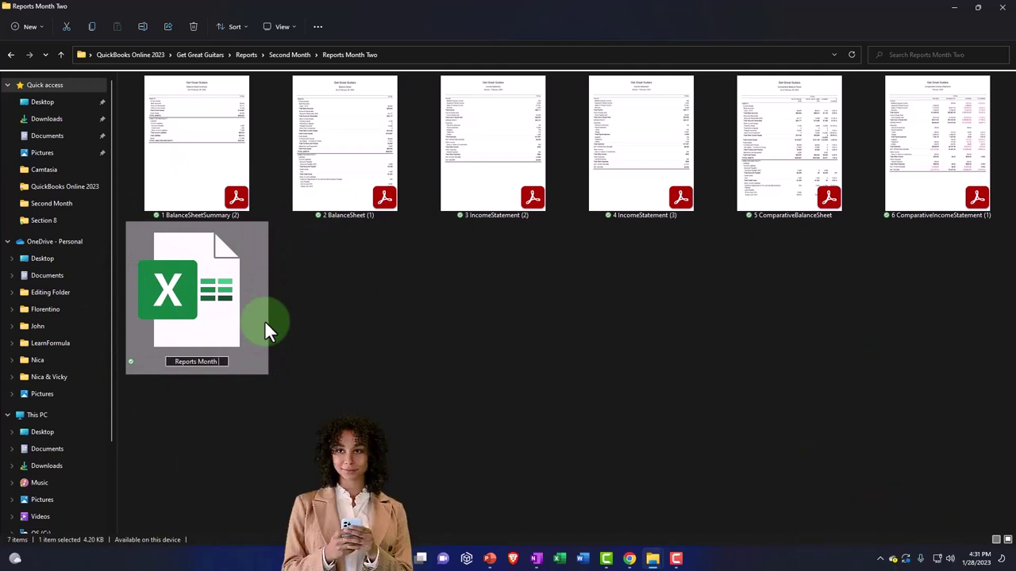
type("Two")
key("Return")
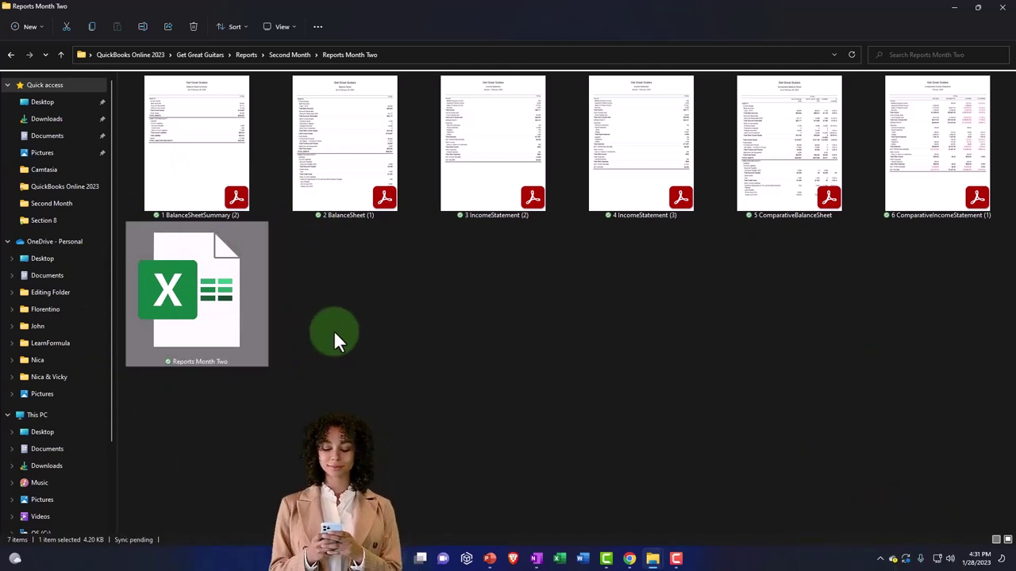
double_click(218, 314)
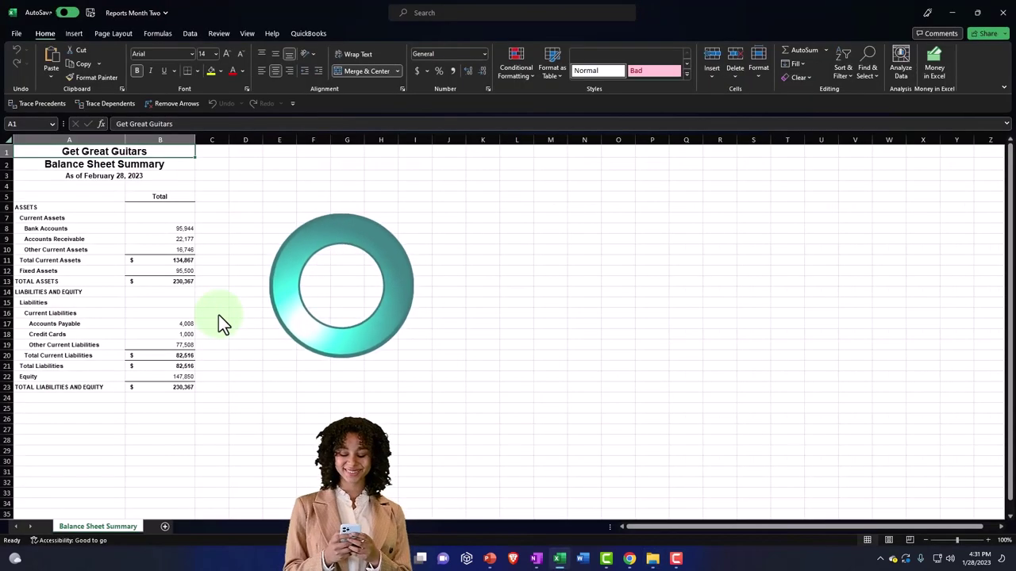
- Preview the Balance Sheet Summary in Page Layout view, then go back to Normal view
left_click(256, 344)
scroll(256, 343, "up", 3, "ctrl")
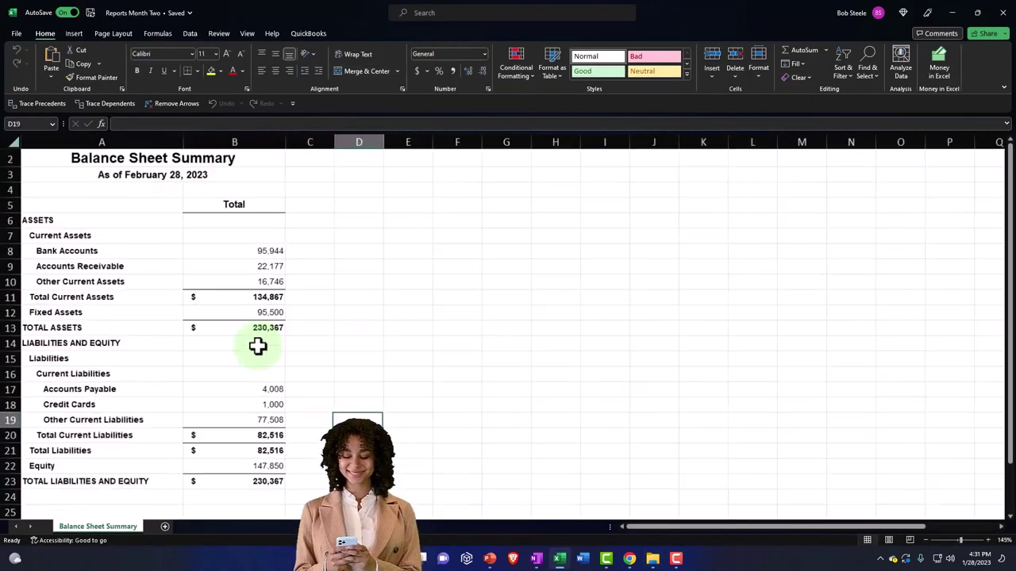
scroll(258, 345, "up", 1, "ctrl")
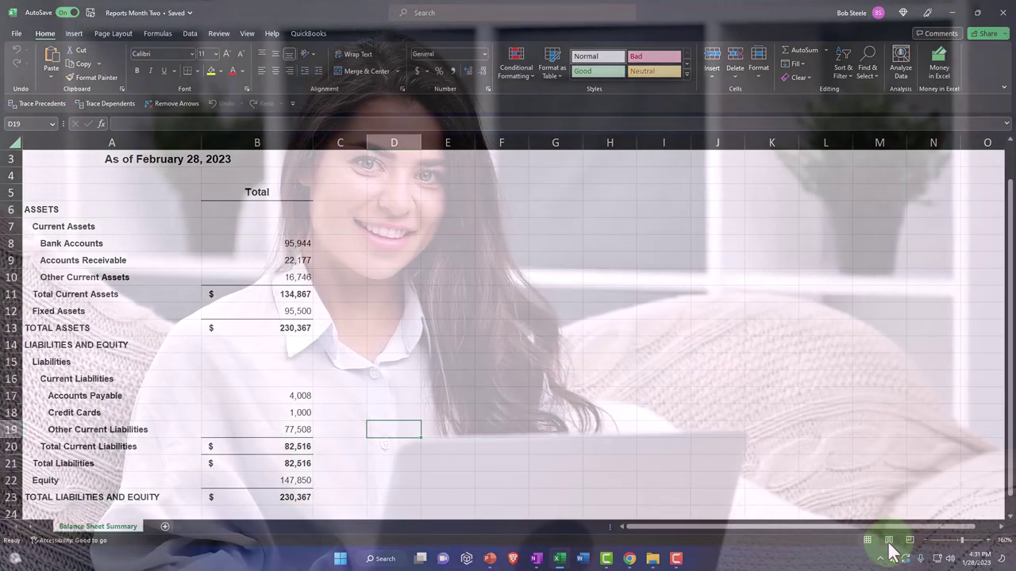
left_click(888, 541)
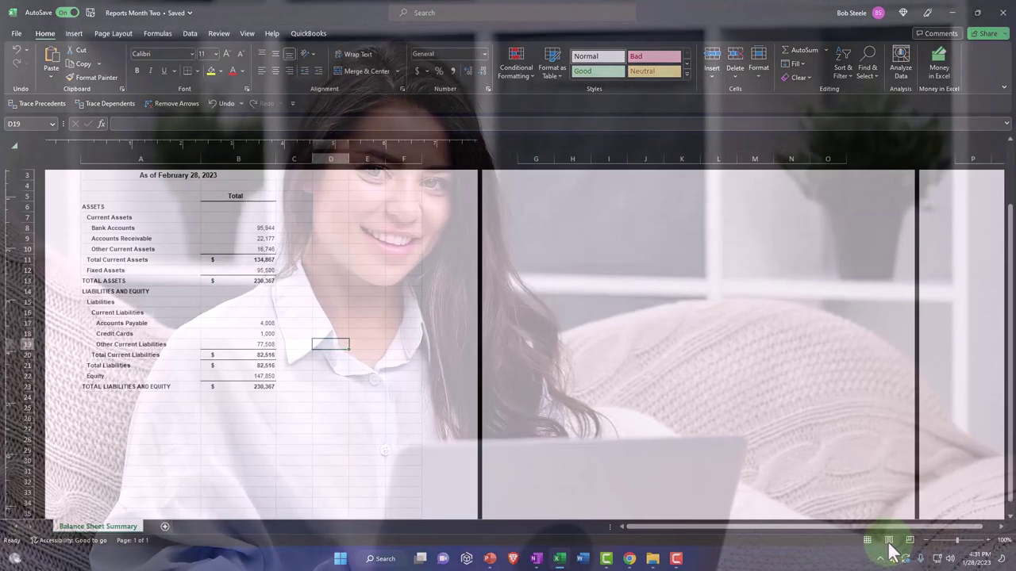
left_click(866, 540)
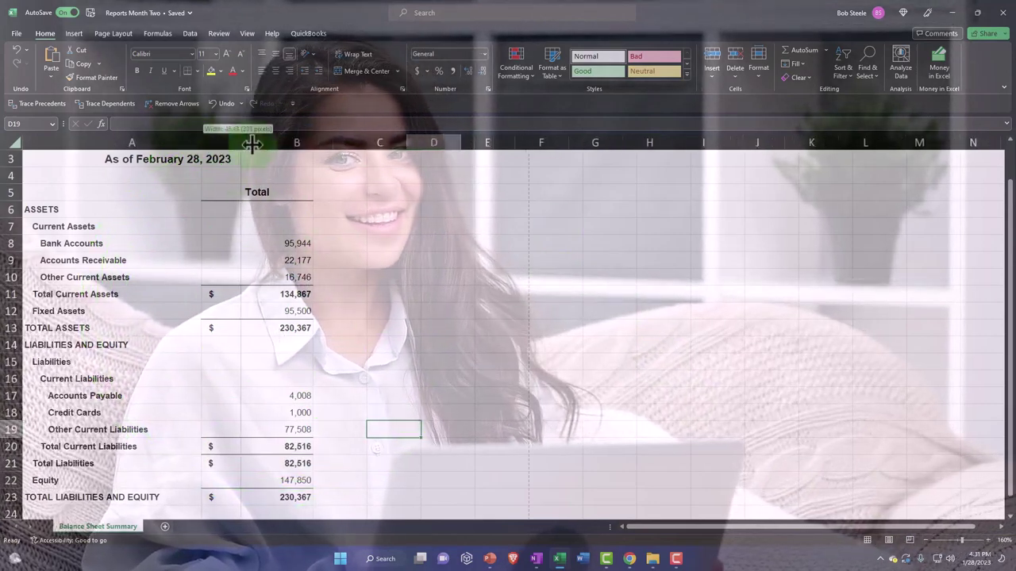
- Widen column A to about 64.14 so the account labels fit
left_click_drag(251, 143, 362, 143)
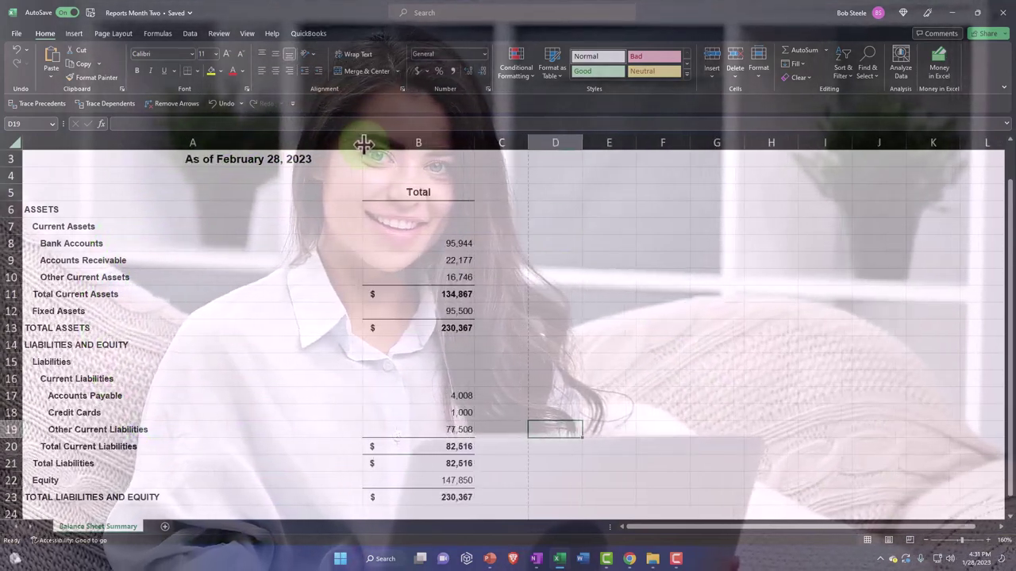
left_click_drag(375, 142, 401, 140)
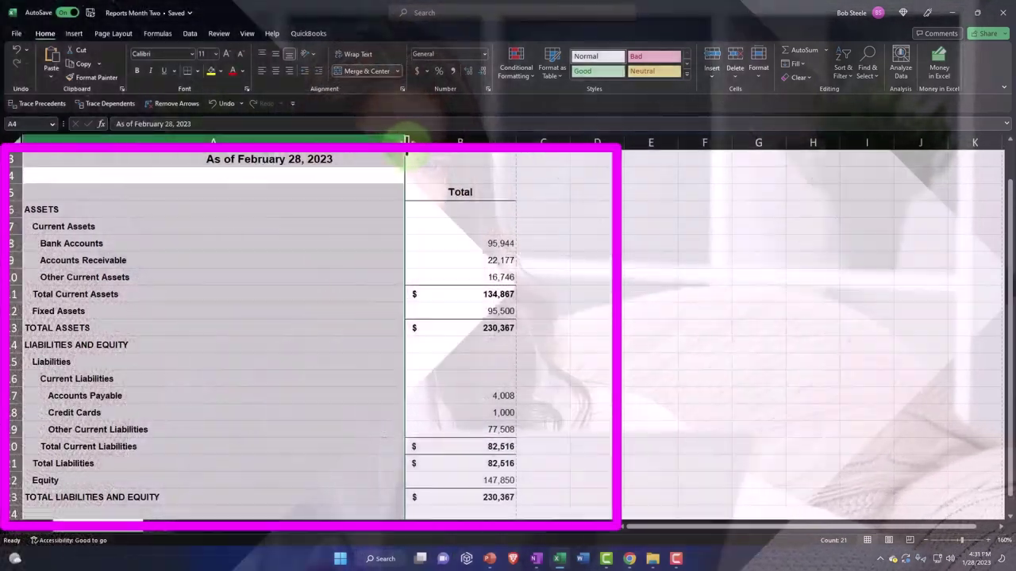
mouse_move(408, 139)
left_mouse_down()
mouse_move(429, 140)
mouse_move(407, 157)
left_mouse_up()
left_click(467, 170)
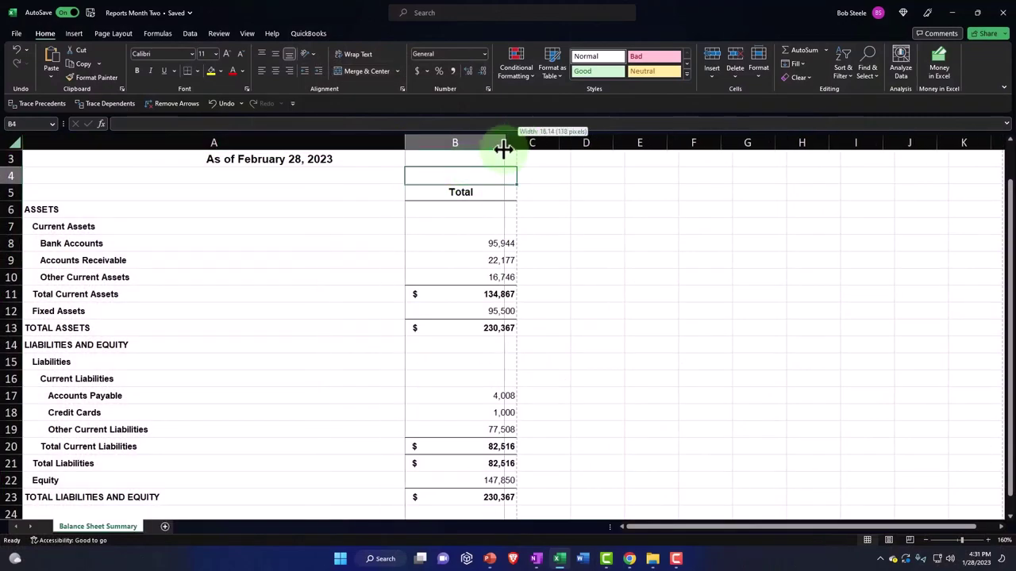
- Underline the amounts above each subtotal, including Other Current Assets, Fixed Assets and Other Current Liabilities
left_click(481, 279)
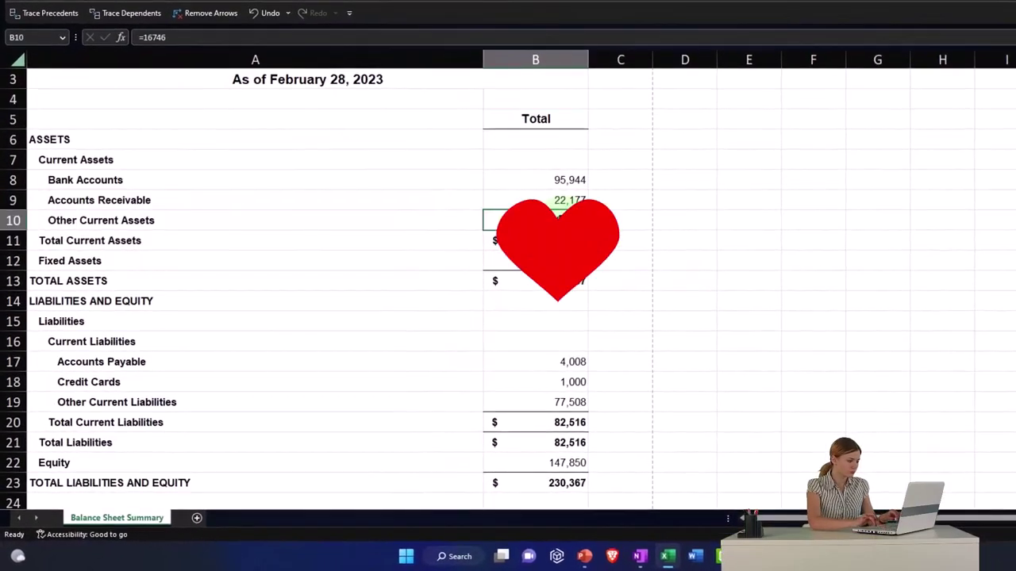
left_click(555, 260, "ctrl")
left_click(558, 399, "ctrl")
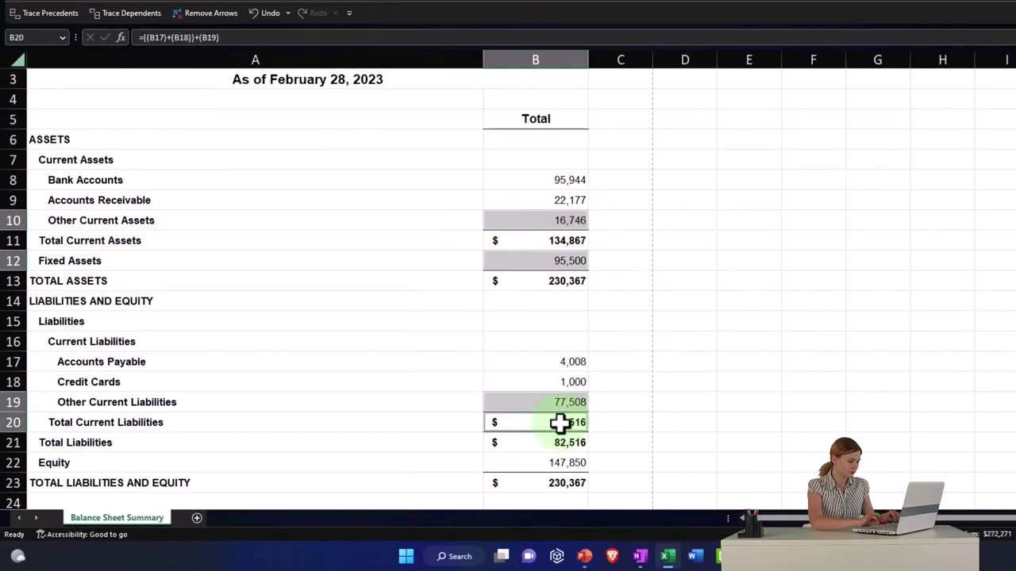
scroll(561, 427, "down", 1)
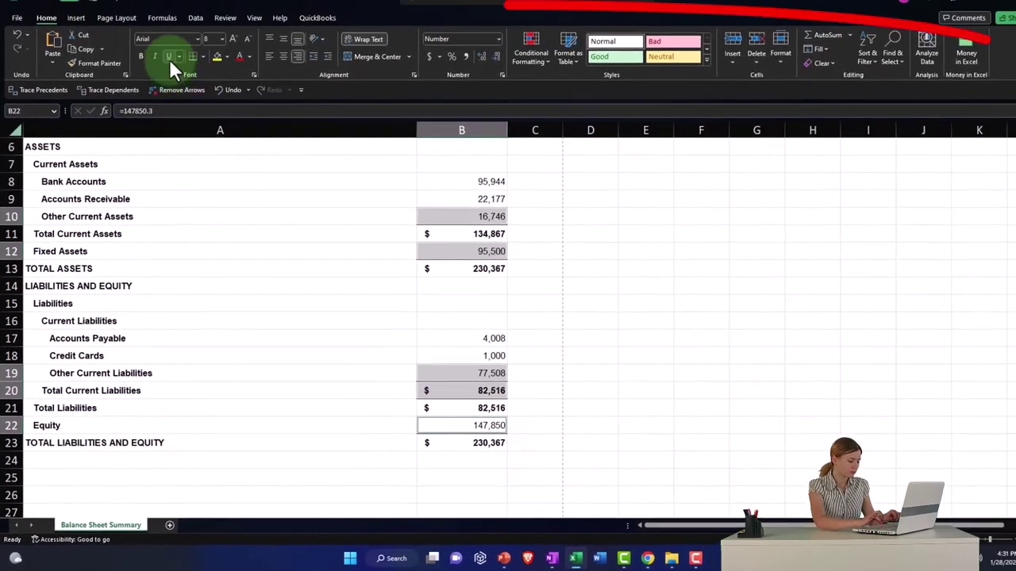
left_click(177, 55)
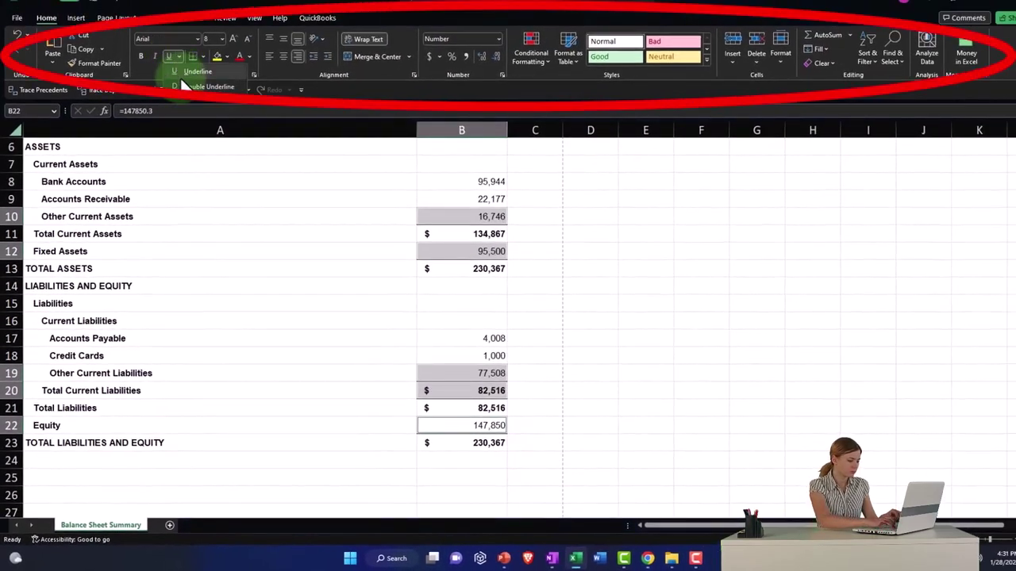
left_click(209, 84)
left_click(307, 326)
- Double-underline both 230,367 grand totals in B13 and B23
left_click(473, 445)
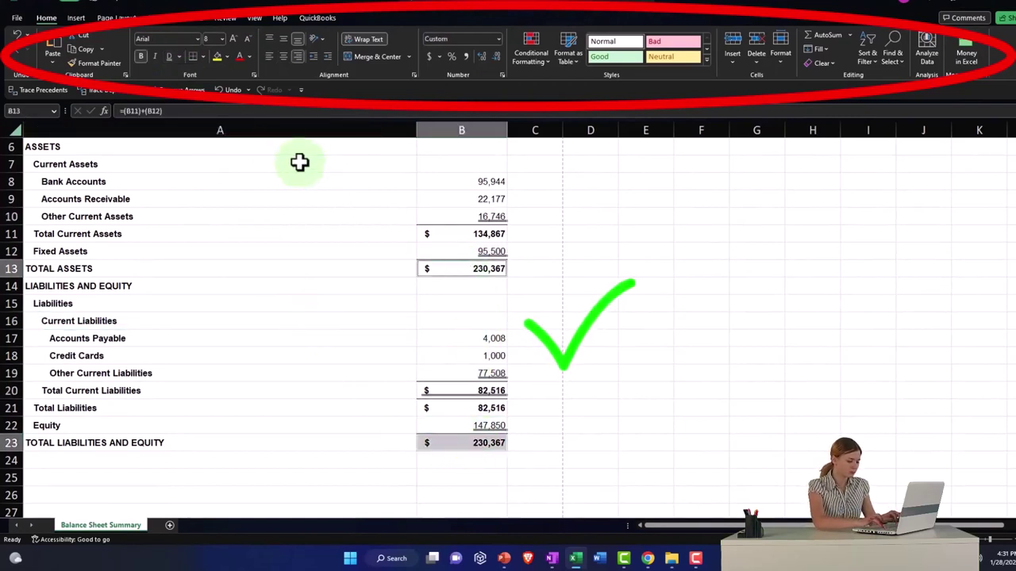
left_click(170, 56)
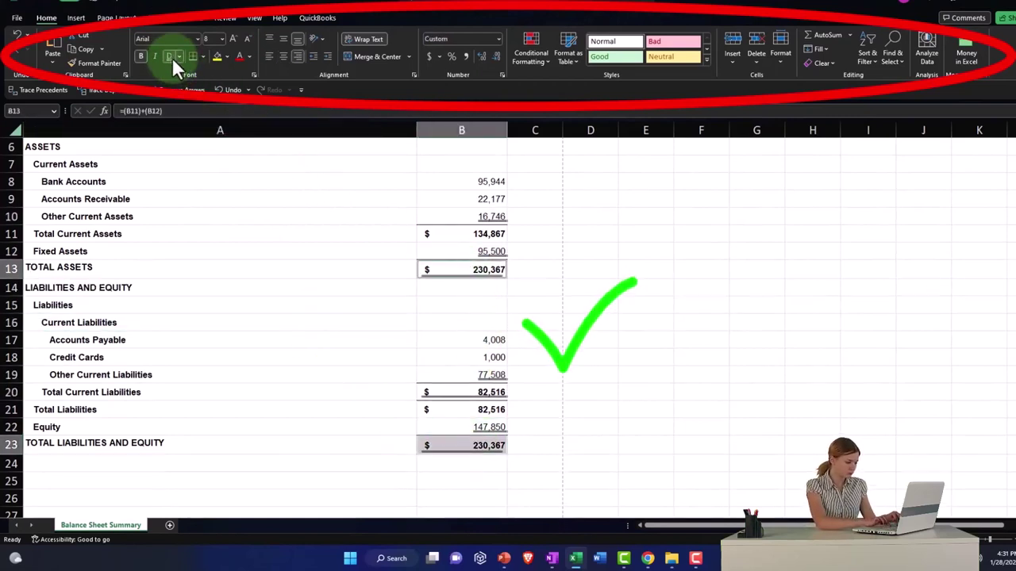
left_click(259, 341)
scroll(262, 373, "up", 2)
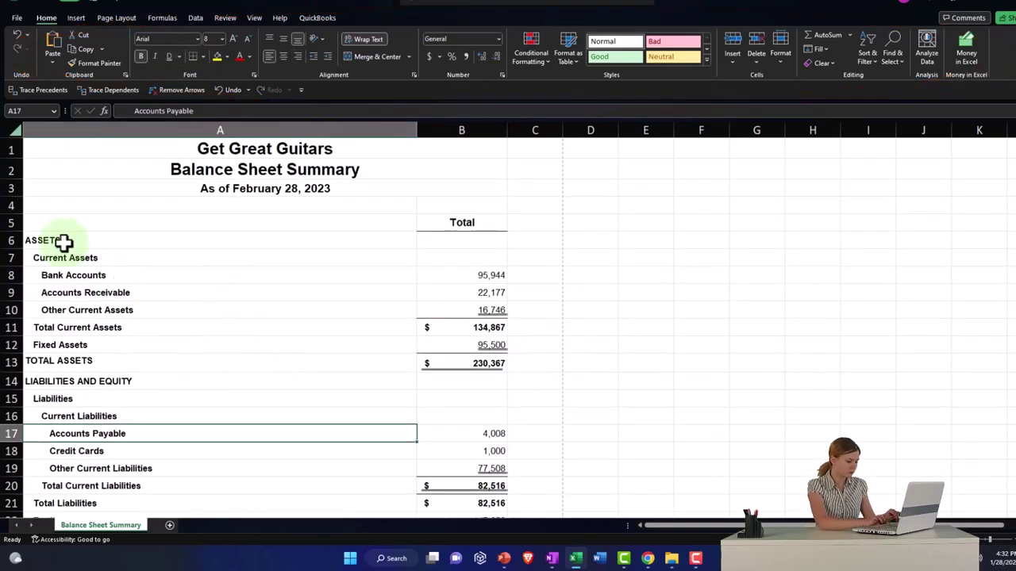
- Apply All Borders to the report body A6:B23 and widen column A slightly
left_click_drag(64, 242, 455, 484)
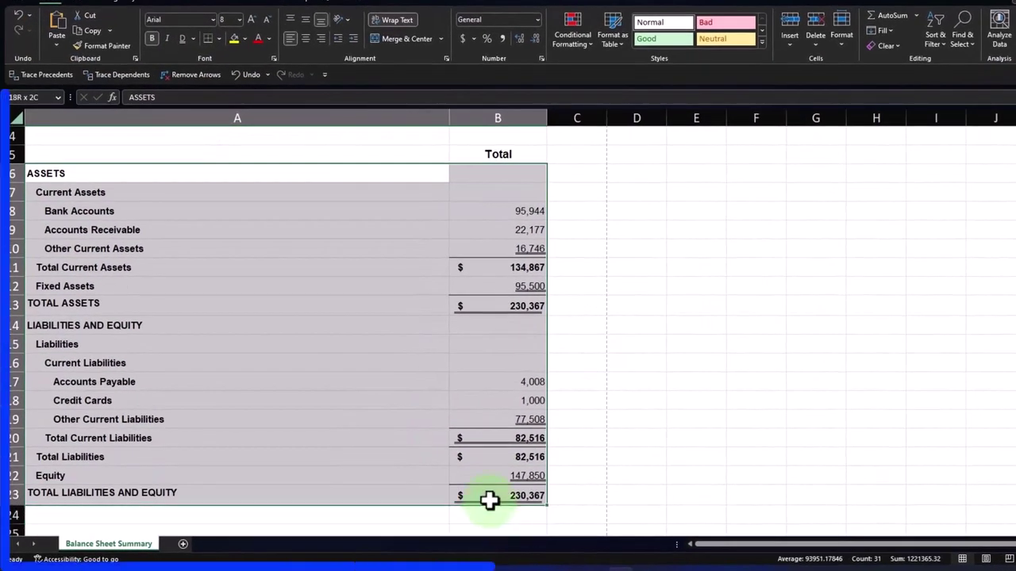
left_click(216, 38)
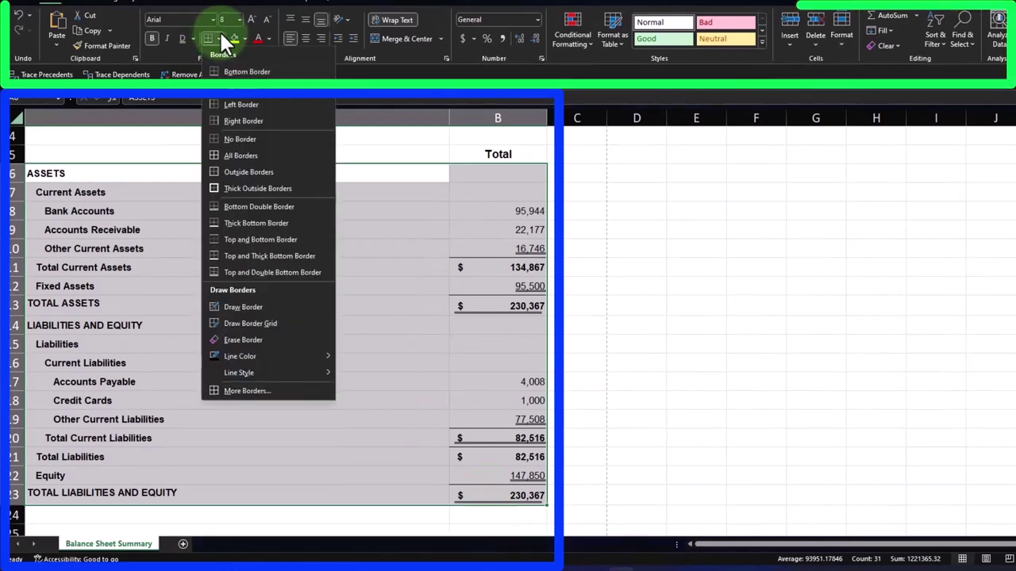
left_click(230, 154)
left_click(227, 323)
scroll(233, 346, "up", 1)
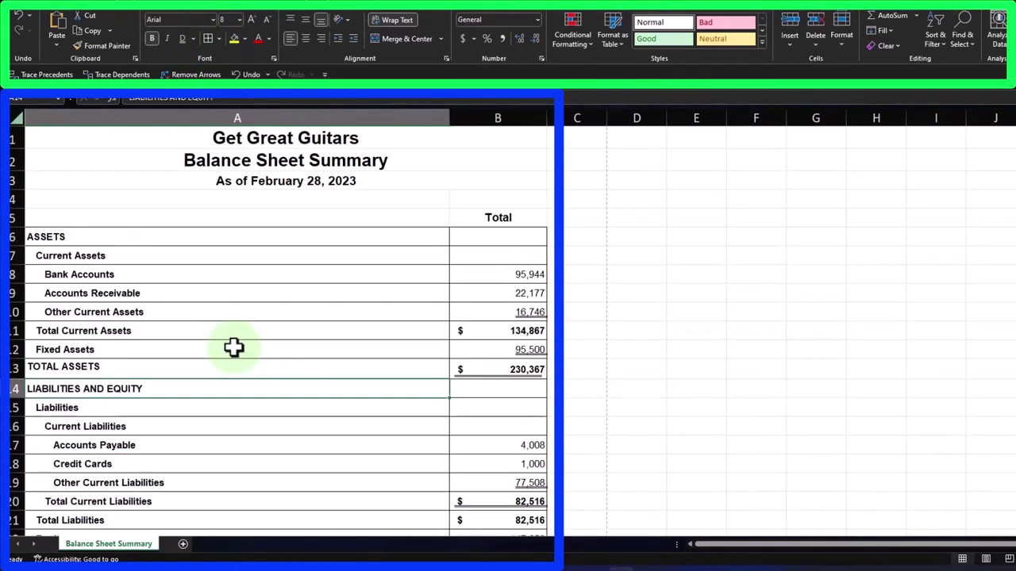
scroll(233, 347, "down", 3)
scroll(233, 346, "up", 3)
left_click_drag(159, 139, 443, 173)
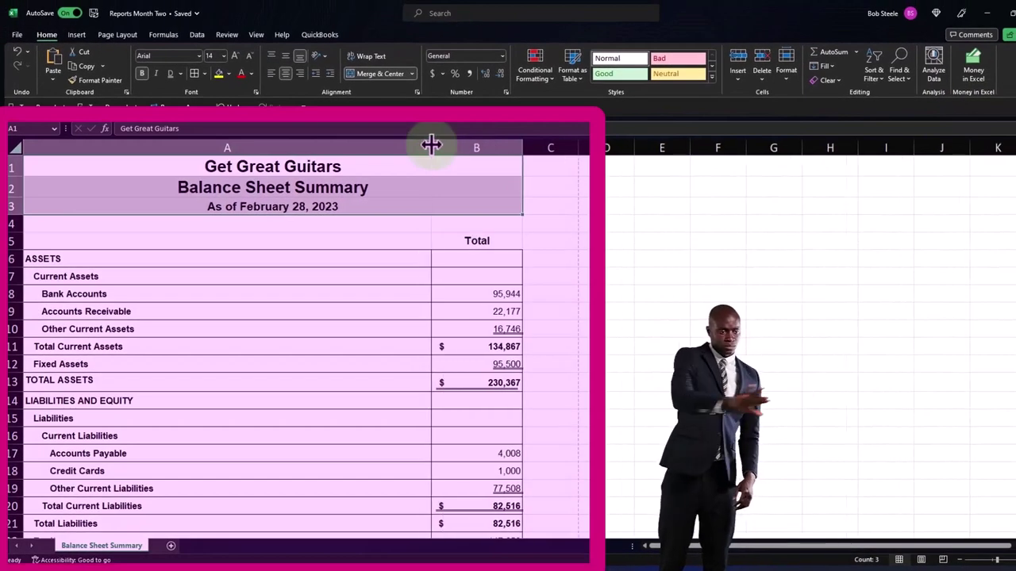
left_click_drag(447, 140, 463, 143)
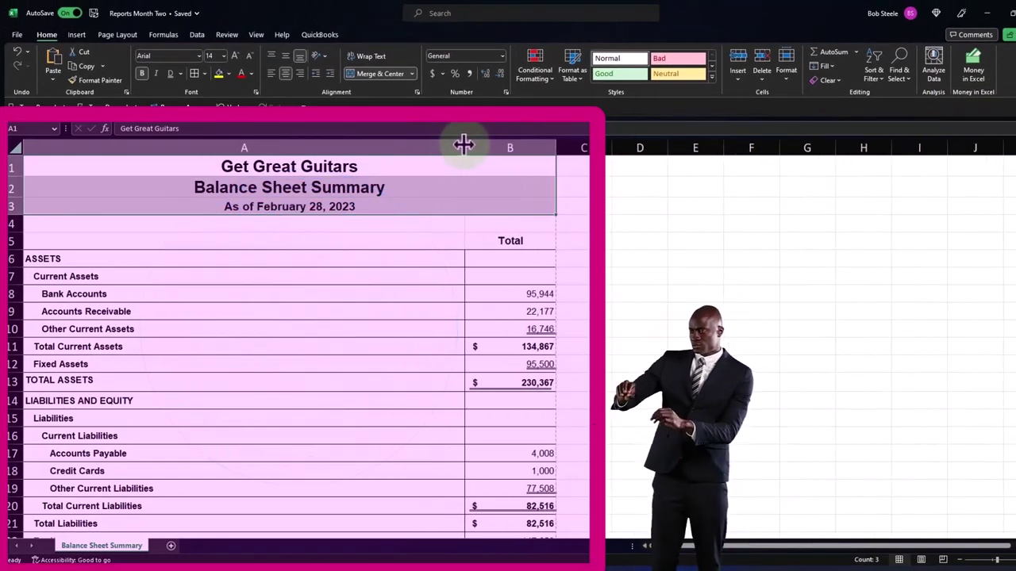
- Give the title rows A1:B3 a black fill with white font colour
left_click(381, 206)
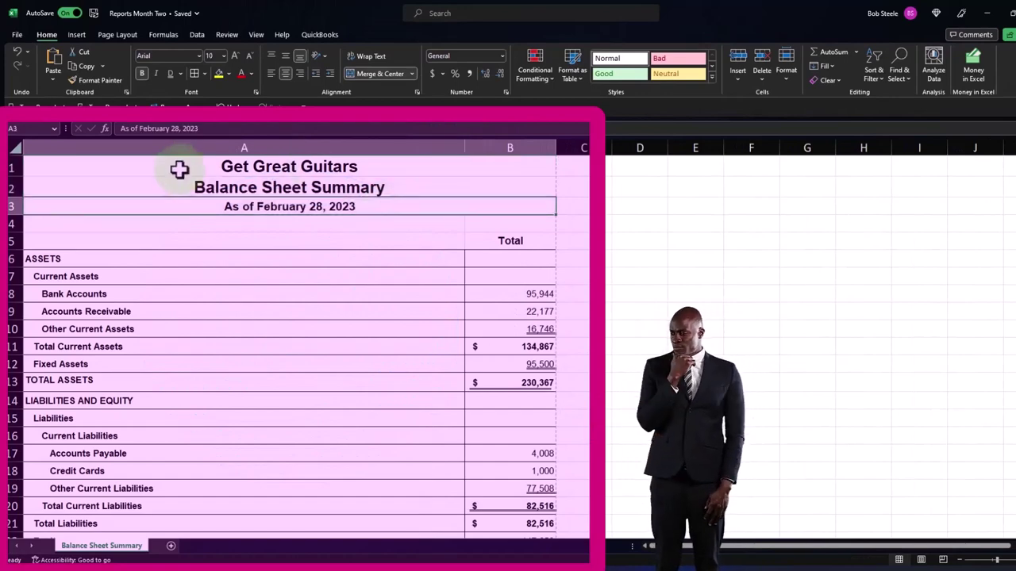
left_click_drag(179, 169, 344, 204)
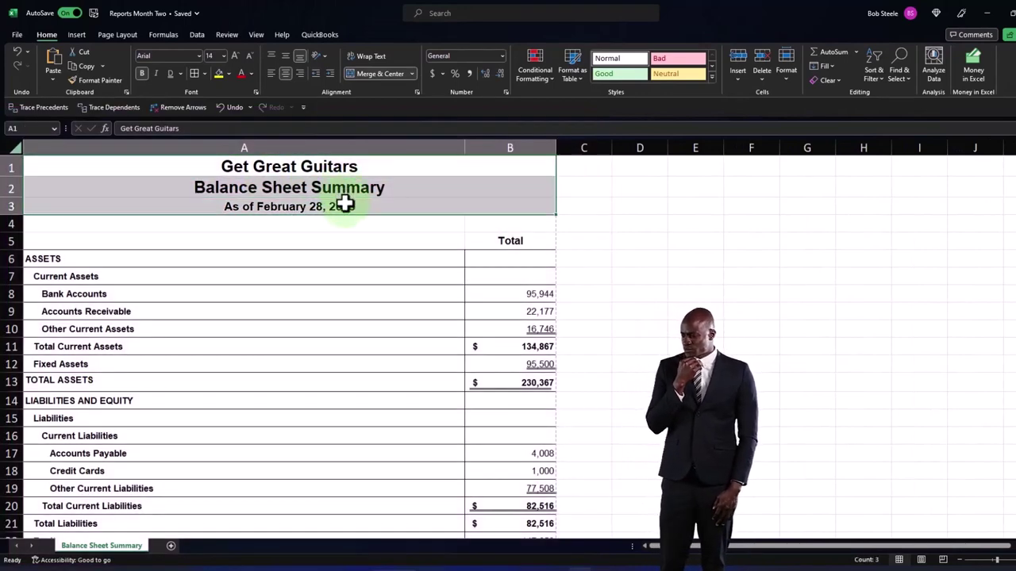
left_click(229, 73)
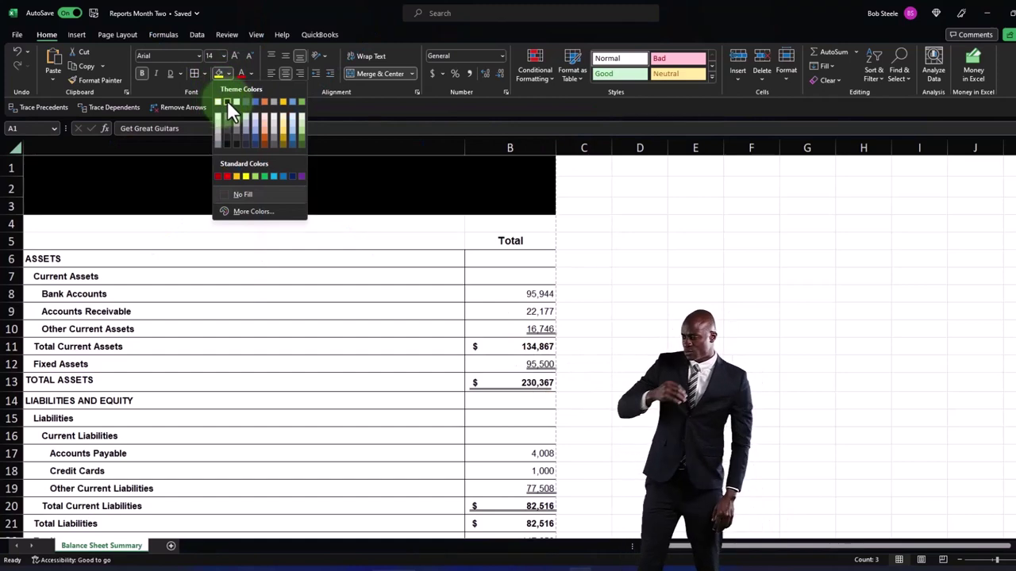
left_click(227, 100)
left_click(251, 74)
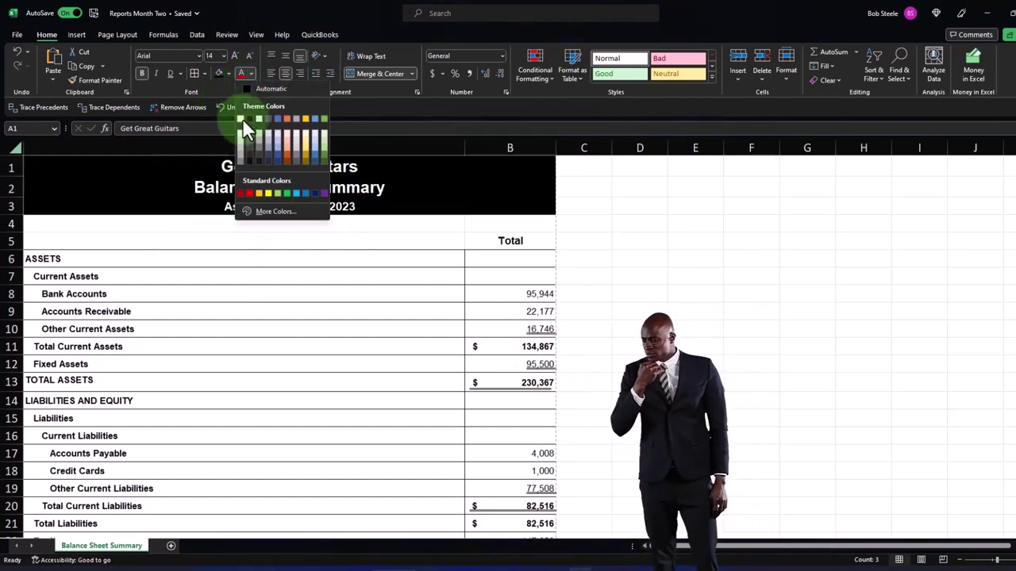
left_click(243, 120)
left_click(209, 311)
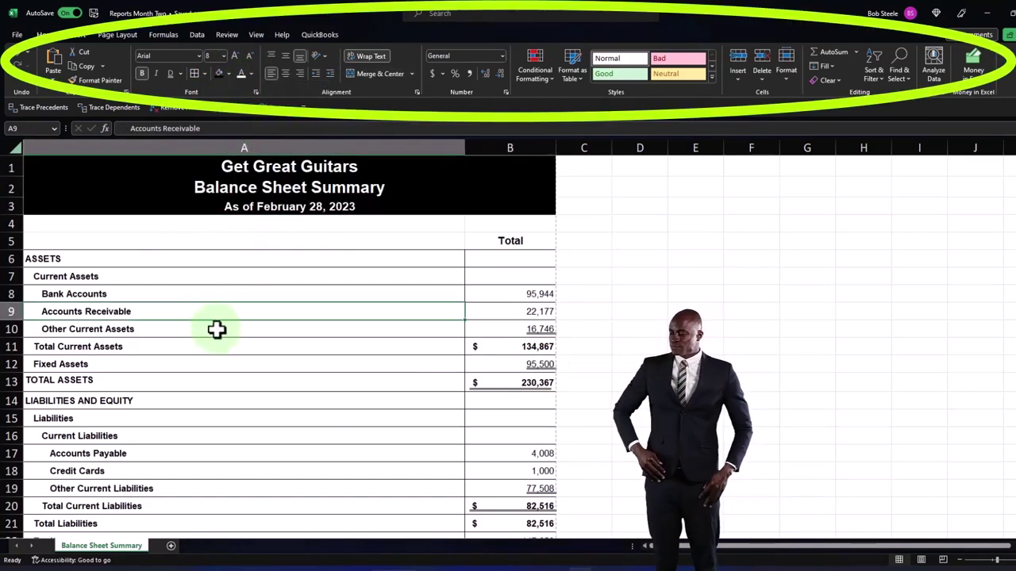
scroll(217, 329, "down", 4)
scroll(217, 329, "up", 4)
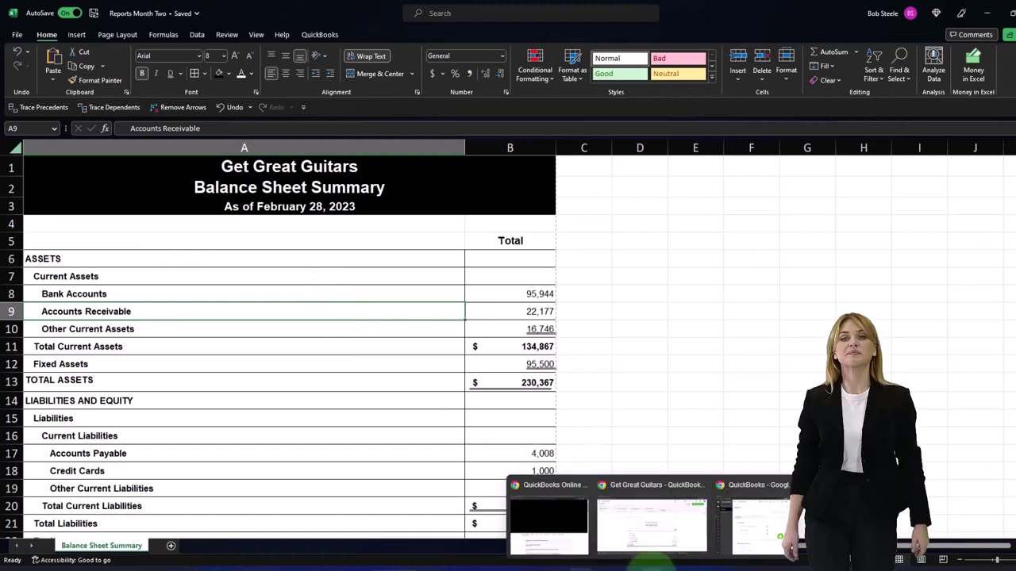
- In QuickBooks, go back to the report list and open the '2 Balance Sheet' custom report
left_click(654, 528)
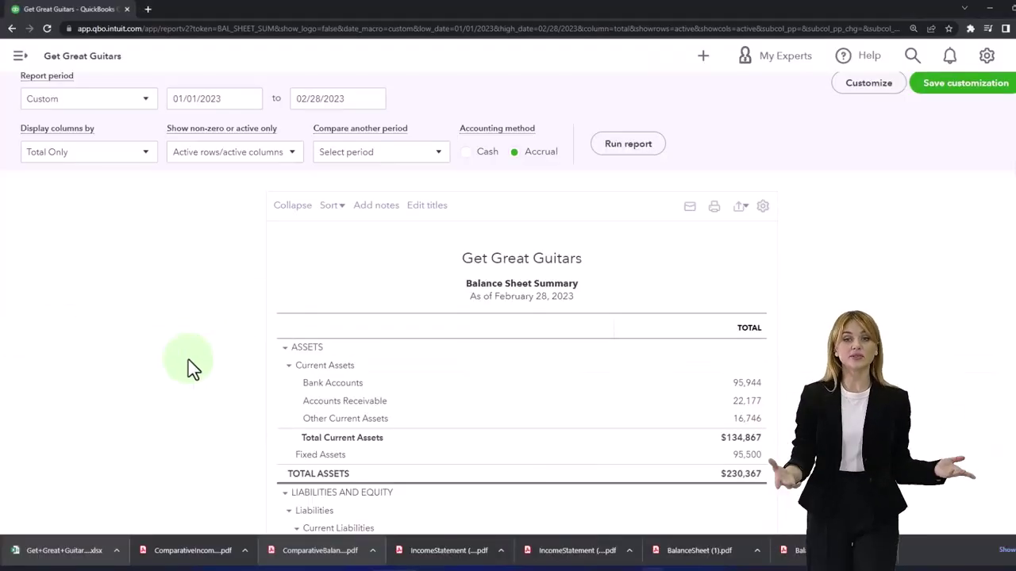
scroll(188, 359, "up", 1)
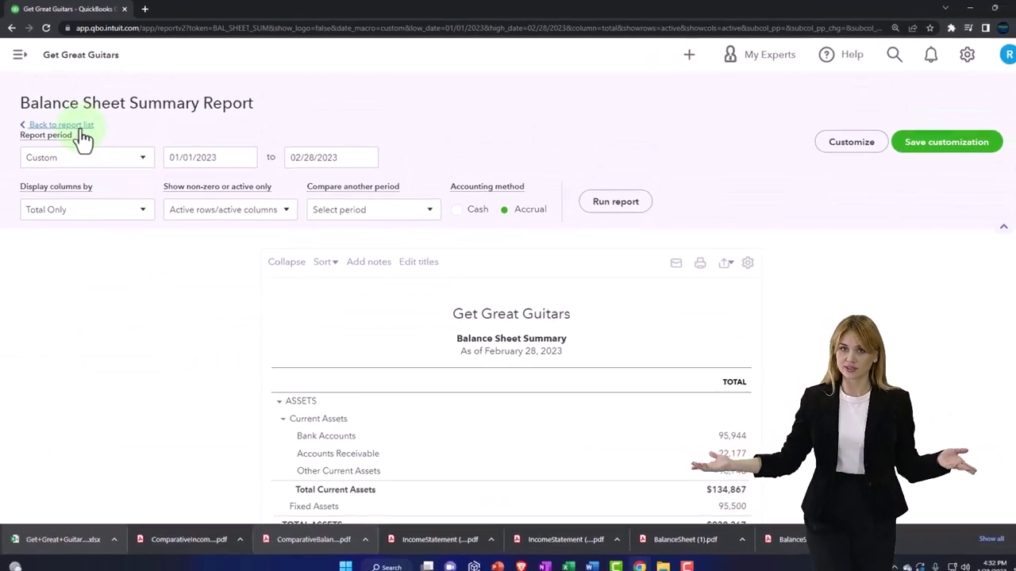
left_click(67, 128)
scroll(196, 358, "down", 2)
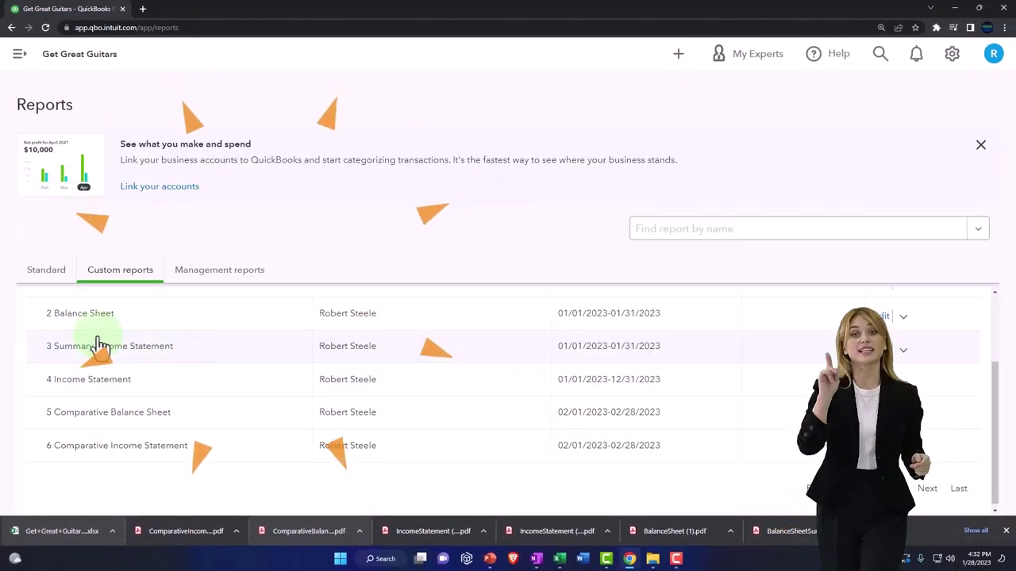
left_click(83, 318)
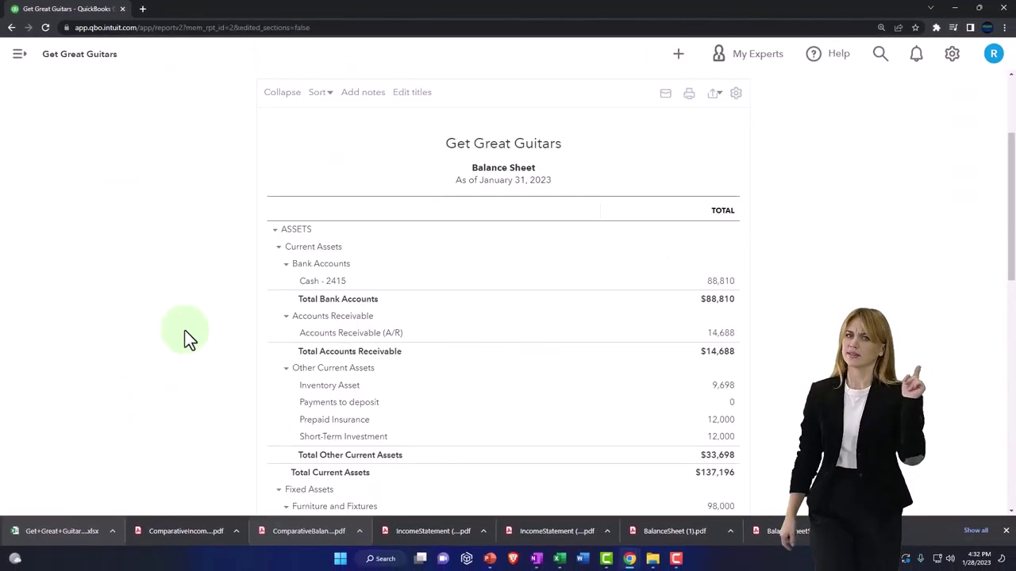
- Rerun the Balance Sheet for 01/01/2023 to 02/28/2023, then return to Excel
left_click(220, 155)
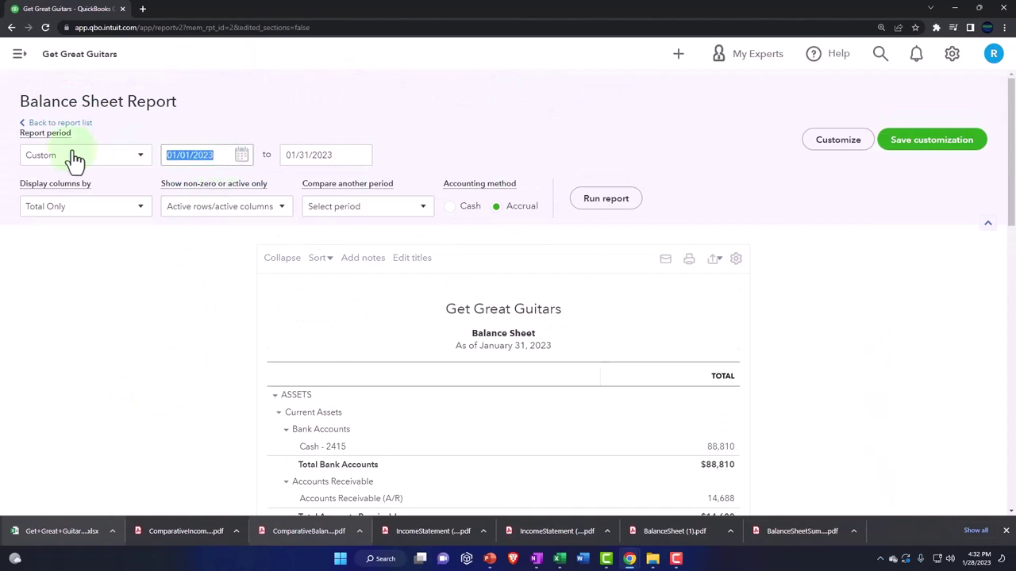
type("0101")
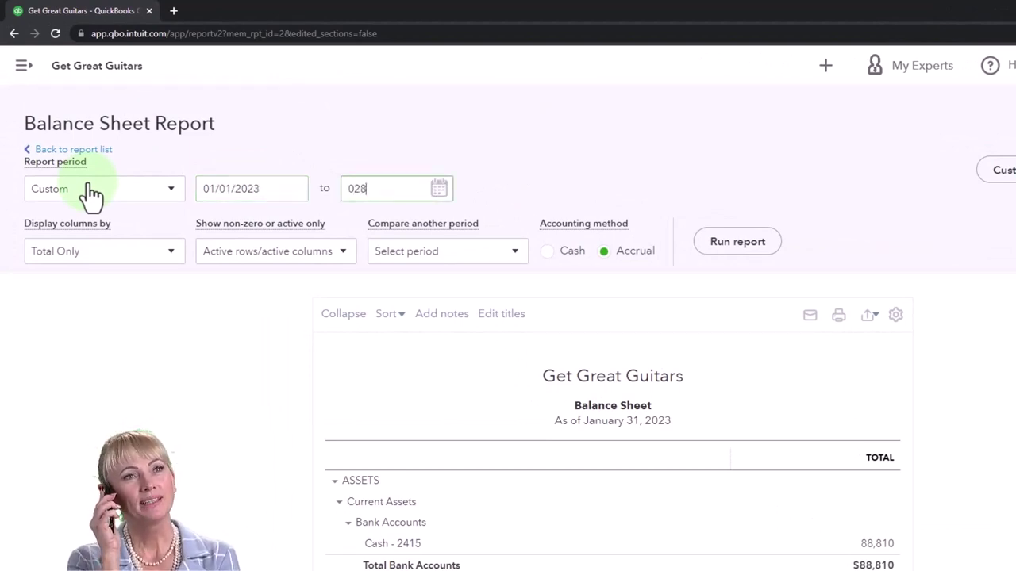
key("BackSpace")
type("28/2023")
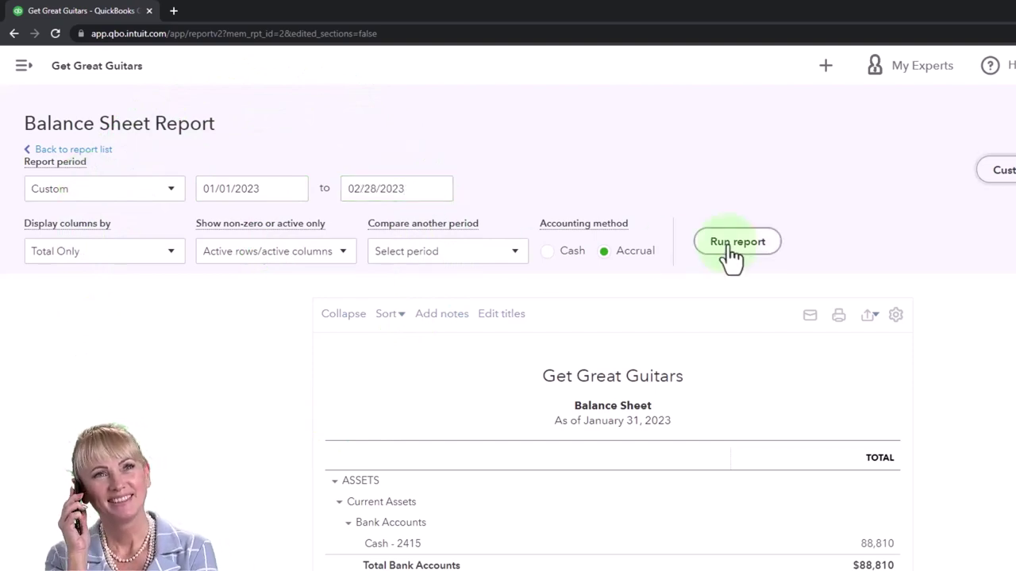
left_click(731, 253)
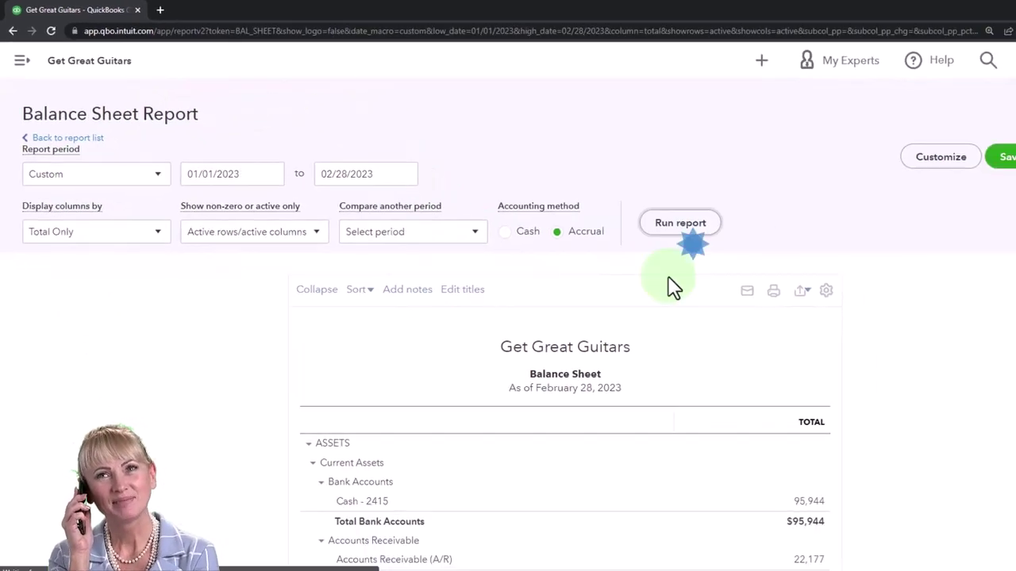
scroll(728, 235, "down", 3)
scroll(771, 283, "up", 3)
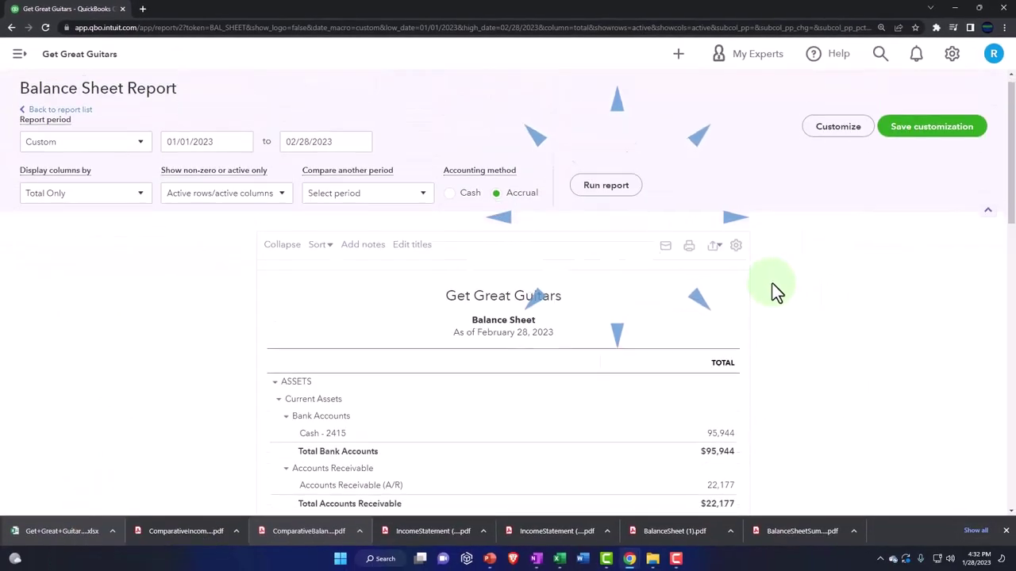
scroll(771, 285, "down", 2)
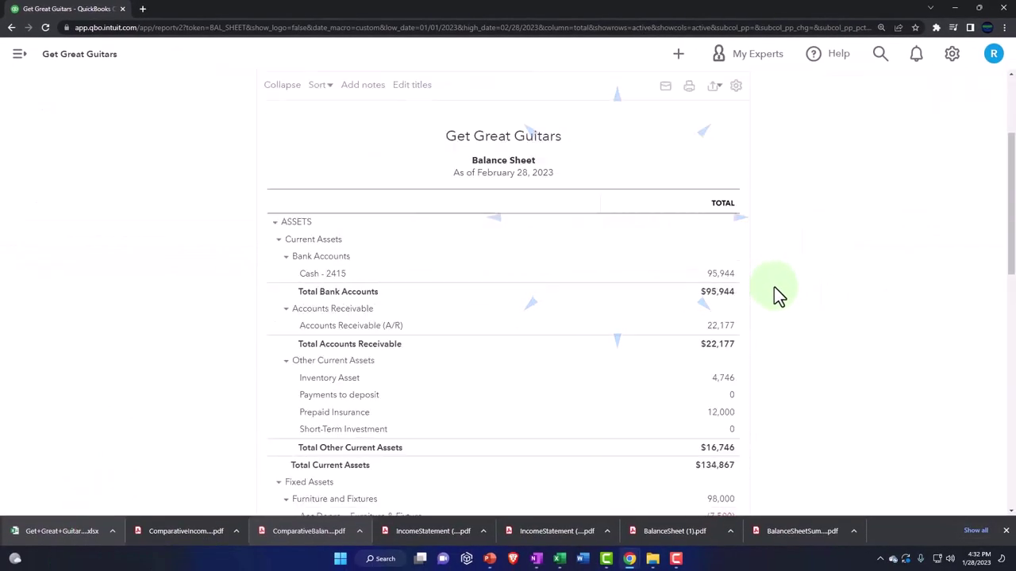
scroll(772, 294, "up", 1)
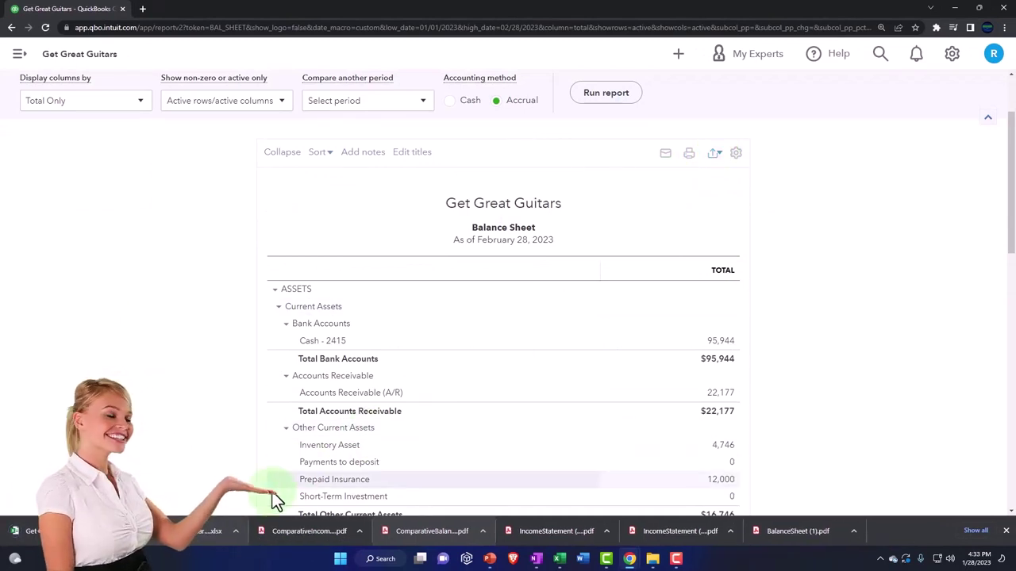
key("alt+Tab")
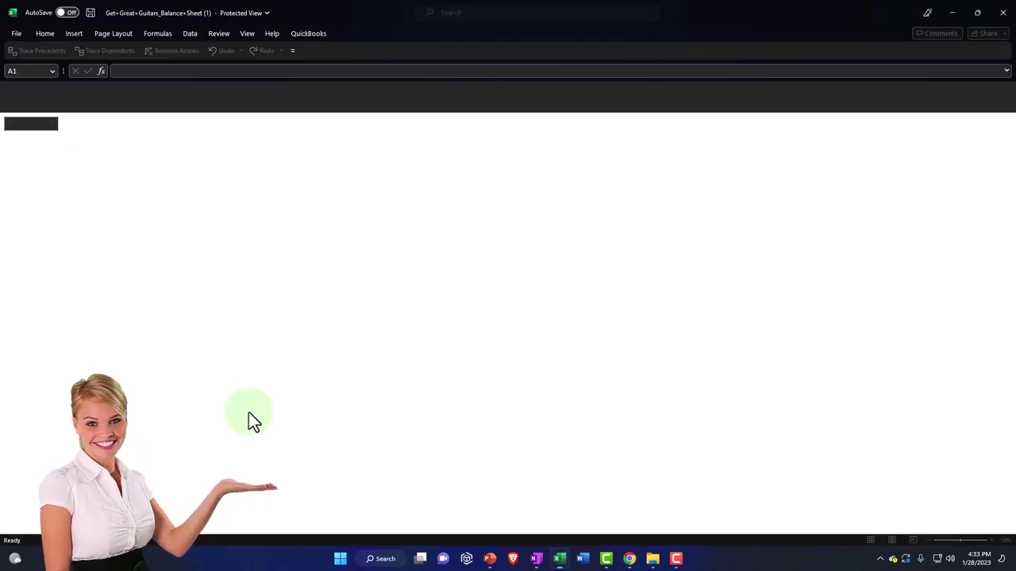
- Open the downloaded balance sheet, enable editing, and copy the entire worksheet
left_click(206, 317)
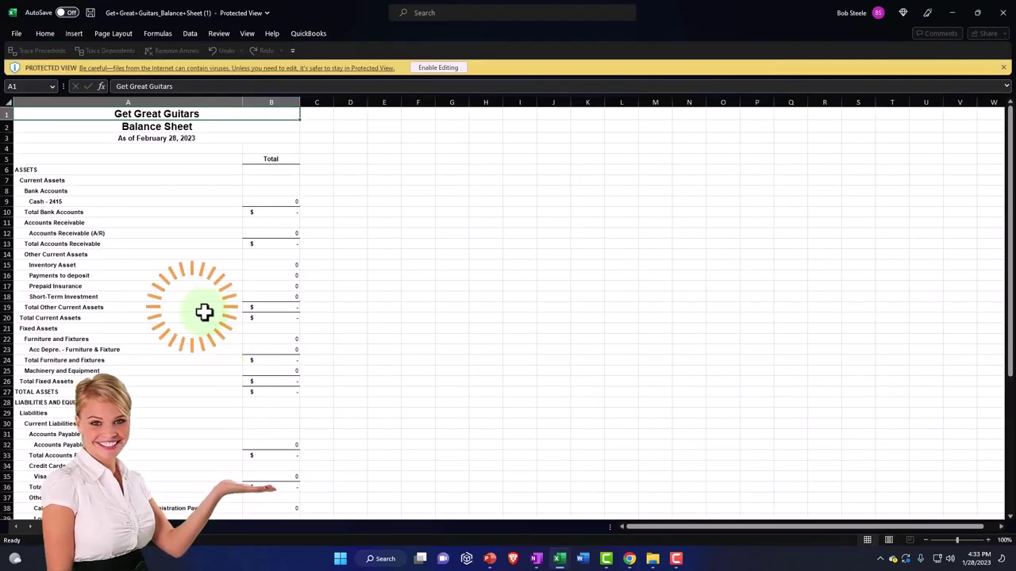
left_click(445, 69)
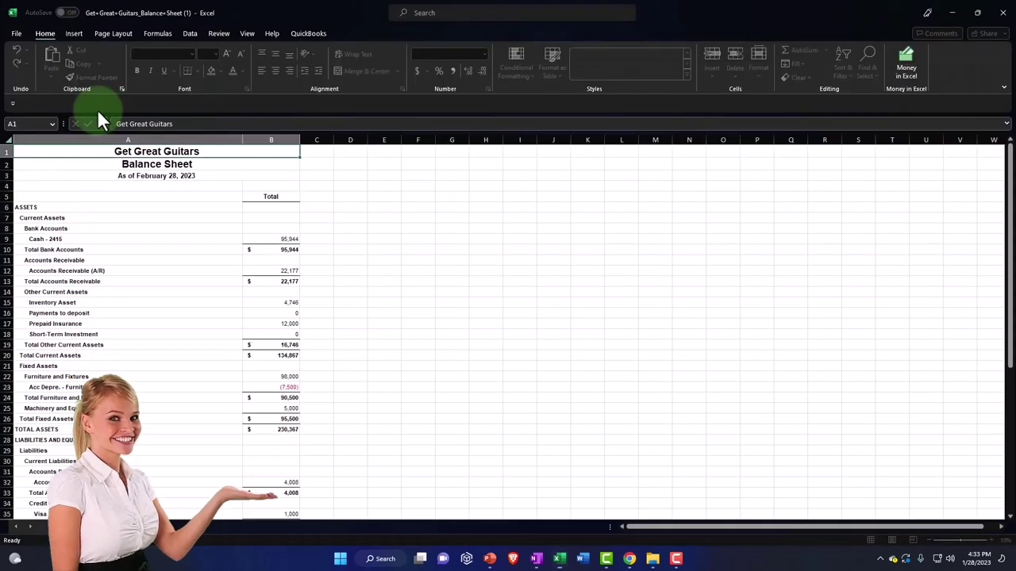
left_click(6, 141)
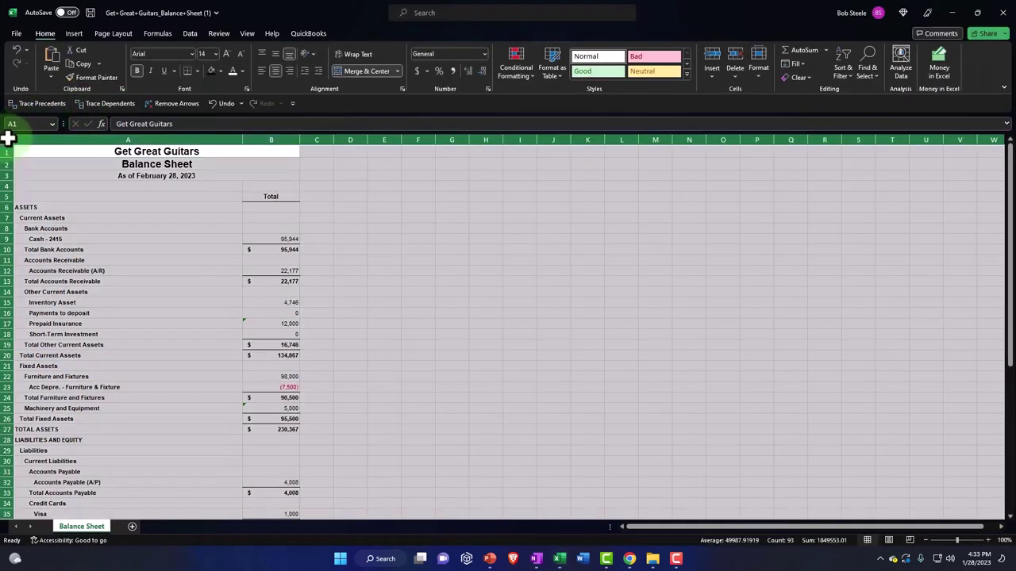
right_click(142, 225)
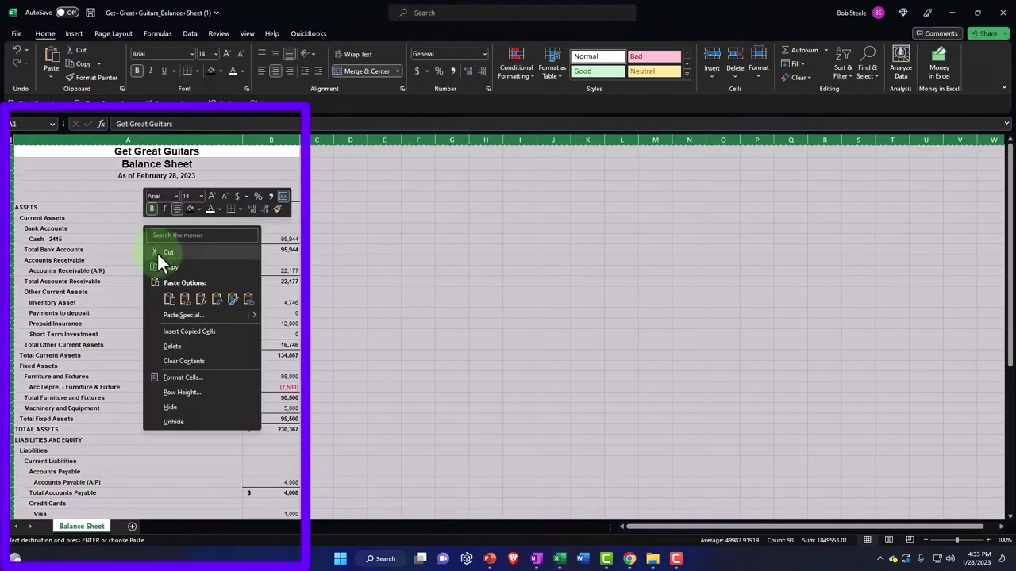
left_click(191, 252)
left_click(951, 13)
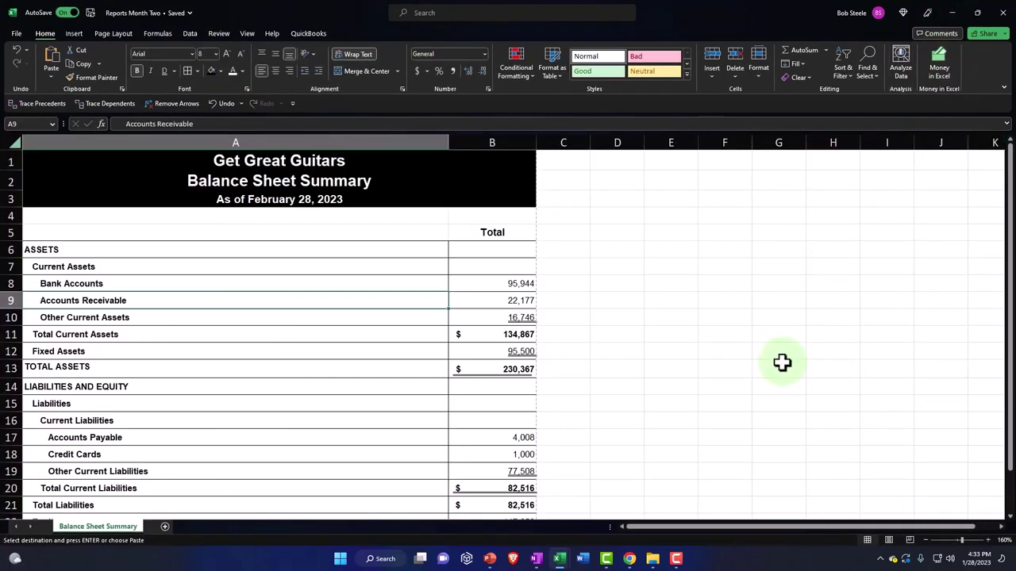
- Add a new worksheet to Reports Month Two and name it BS
left_click(165, 526)
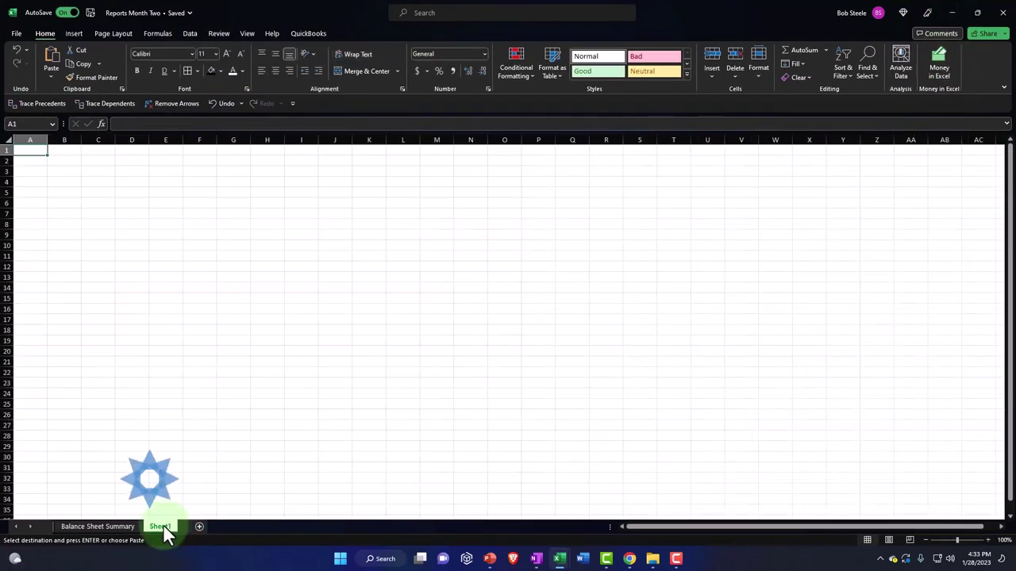
double_click(159, 526)
type("BS")
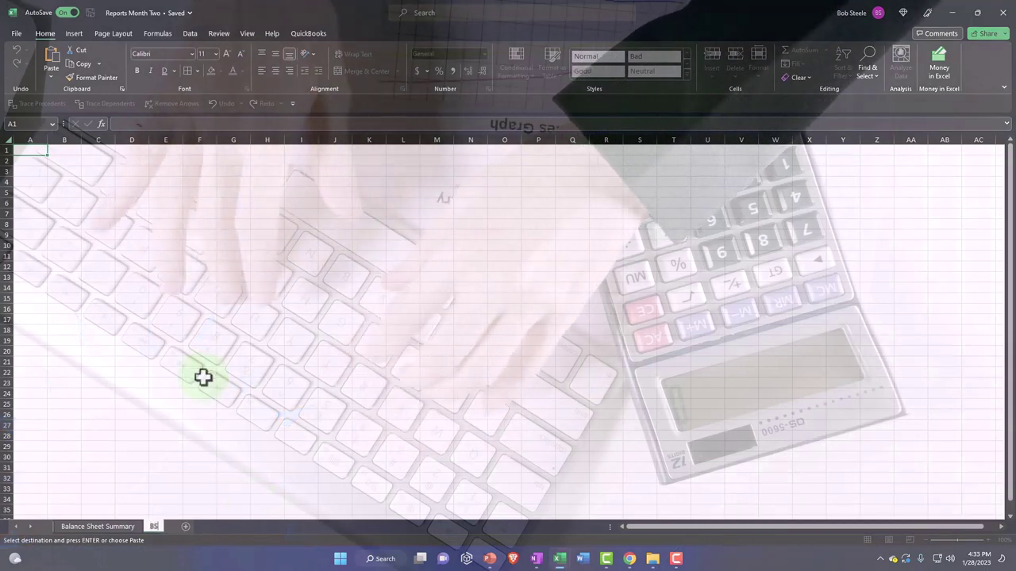
key("Return")
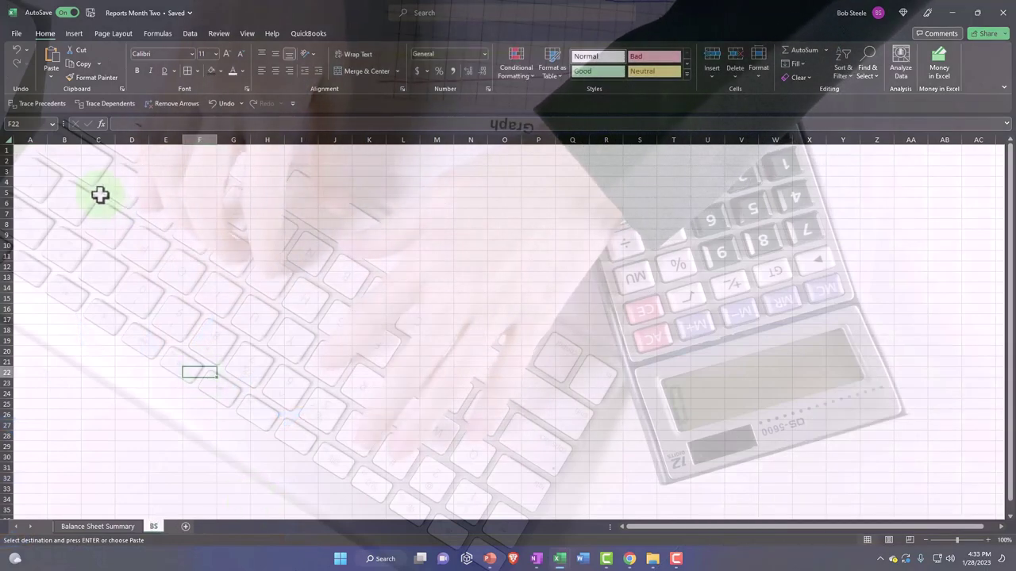
- Paste the copied balance sheet into BS keeping its source formatting
left_click(8, 140)
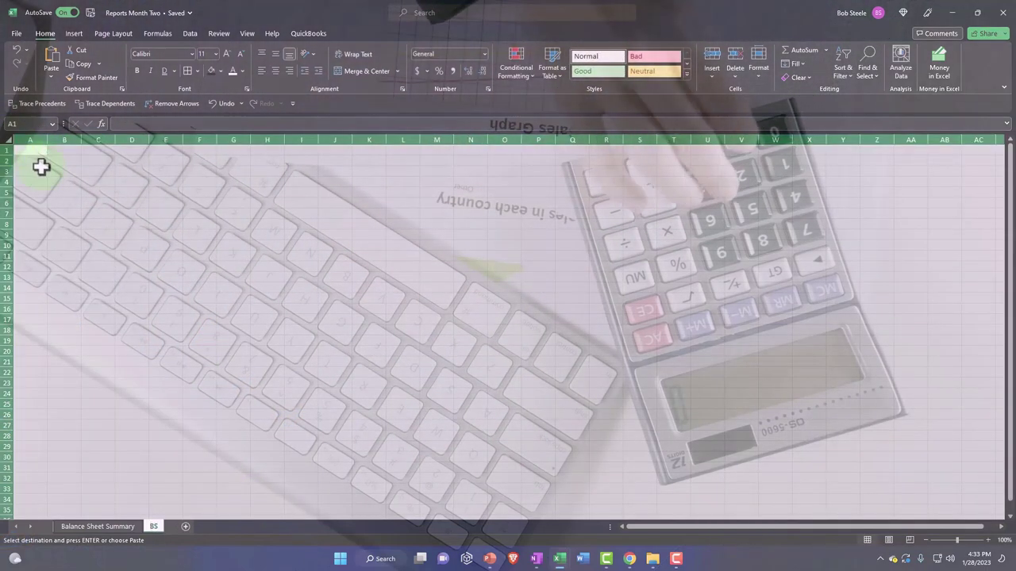
right_click(41, 166)
left_click(69, 241)
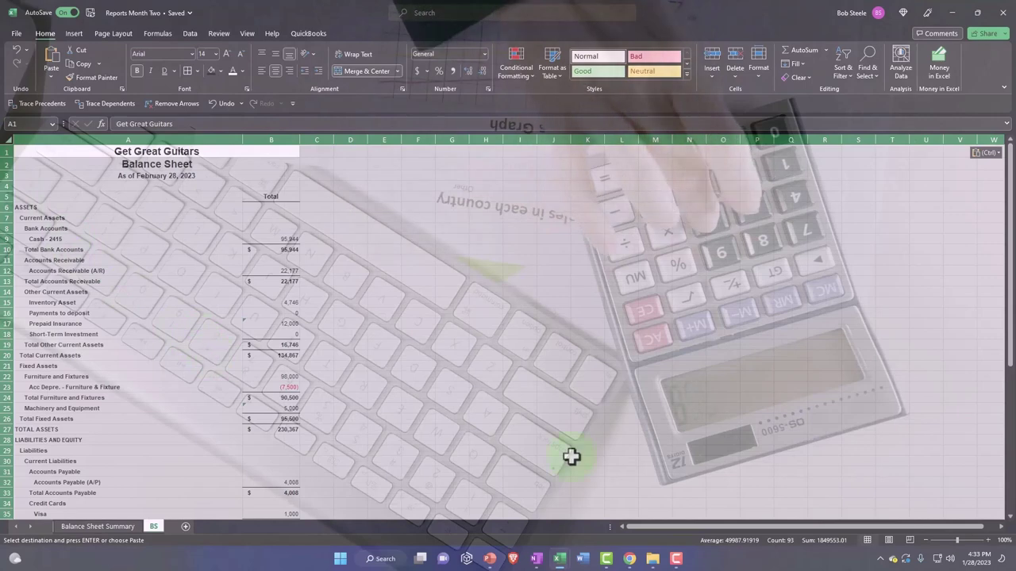
left_click(888, 541)
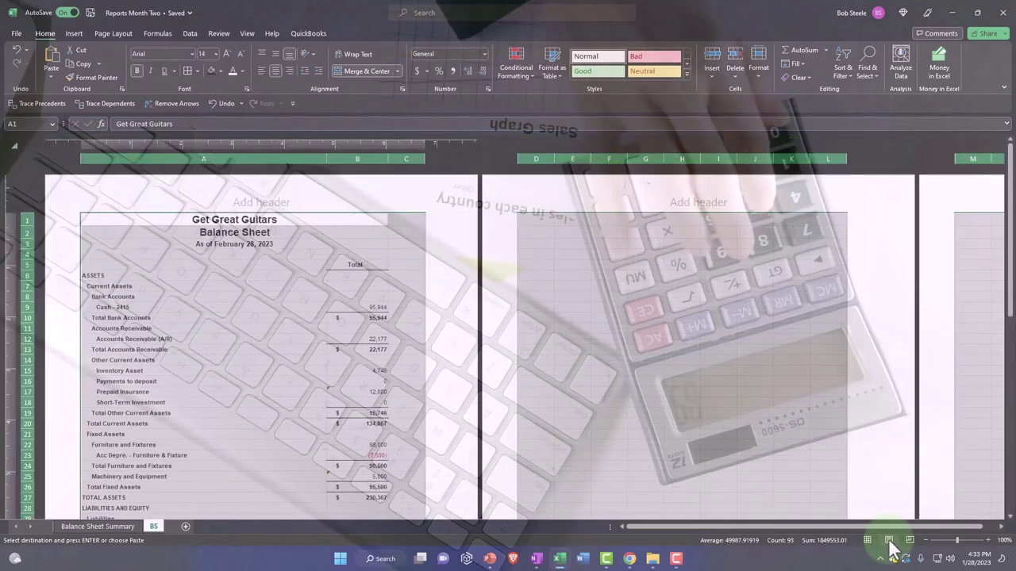
left_click(866, 540)
left_click(196, 318)
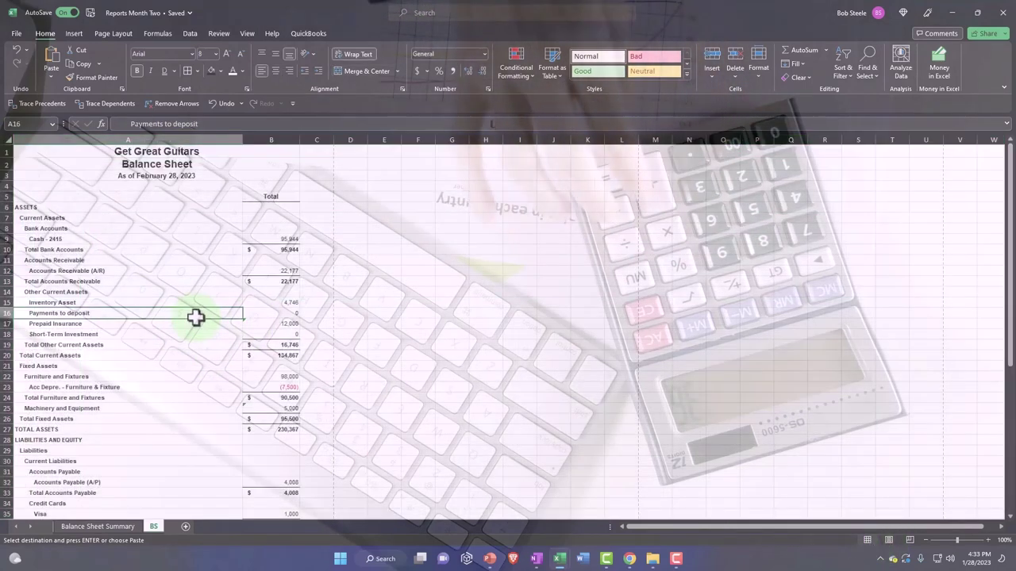
scroll(196, 321, "up", 4, "ctrl")
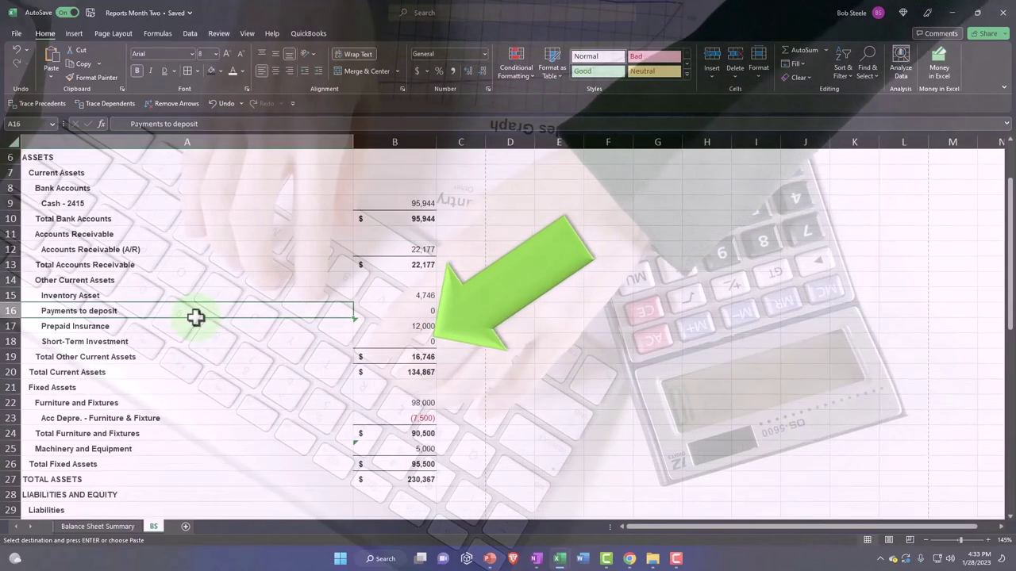
scroll(196, 322, "up", 3)
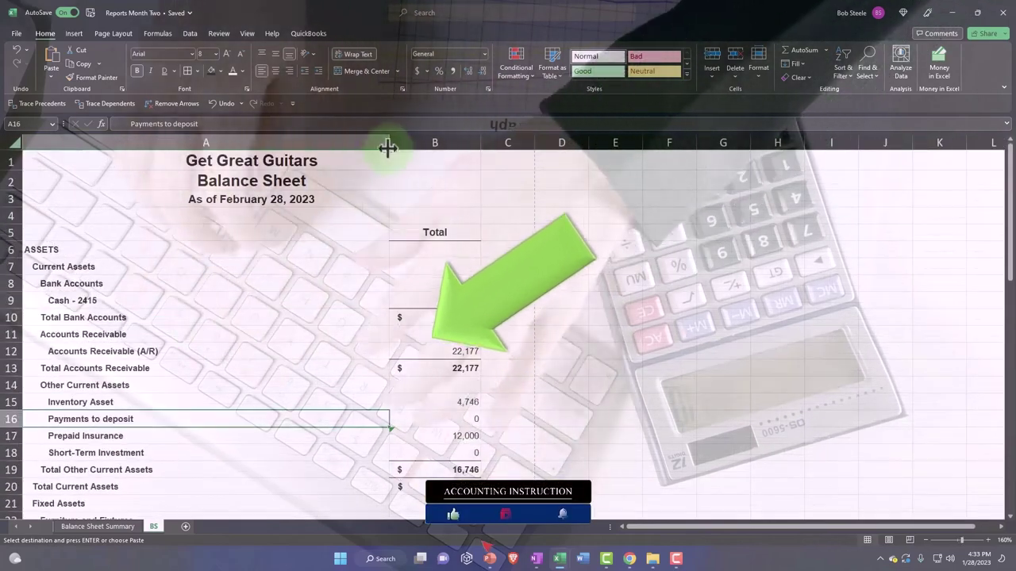
- Widen column A, then underline the Cash - 2415, furniture depreciation, Machinery and Equipment and Total Fixed Assets amounts
left_click_drag(389, 145, 420, 142)
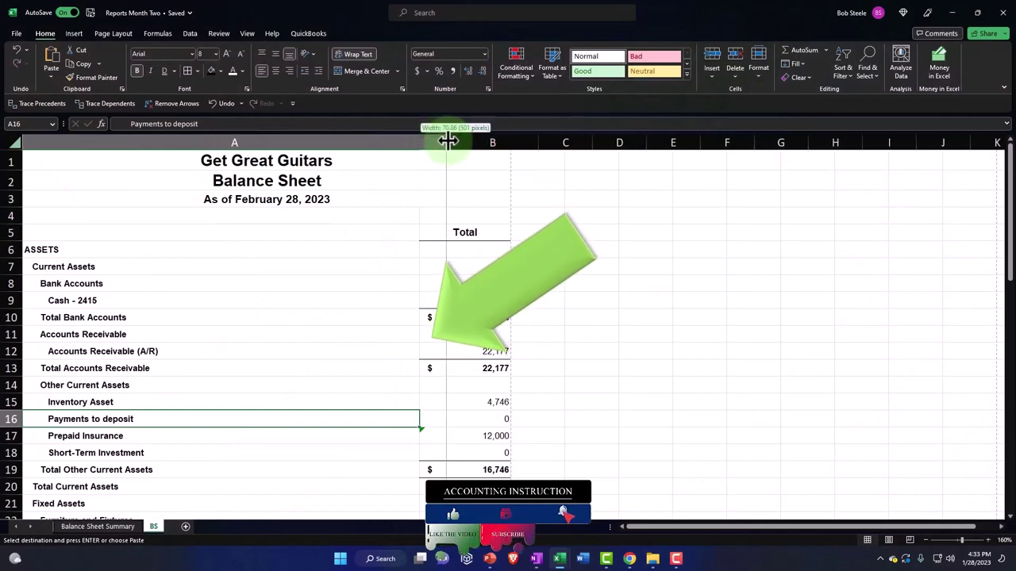
left_click_drag(447, 140, 450, 142)
left_click(508, 300)
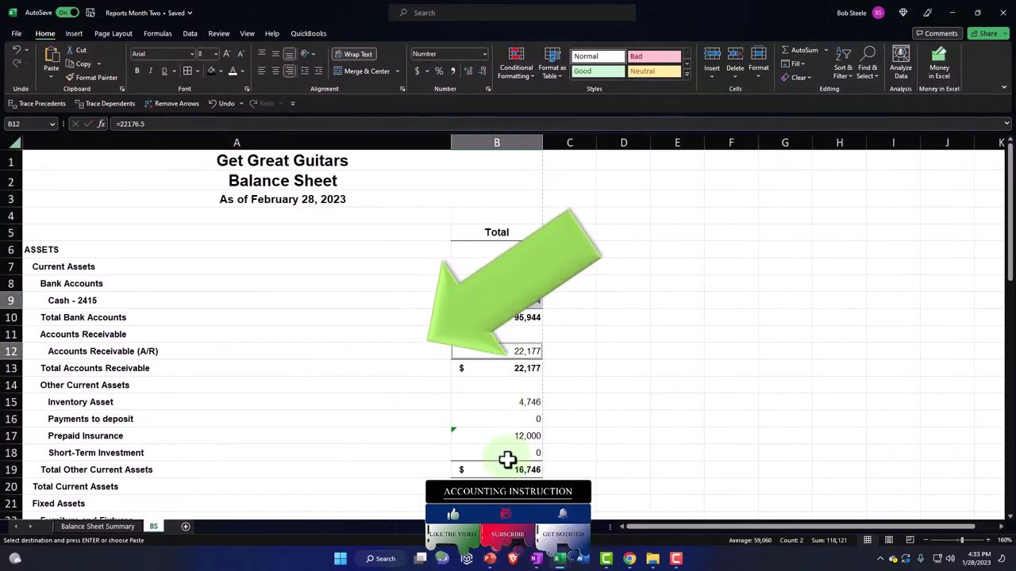
scroll(508, 460, "down", 3)
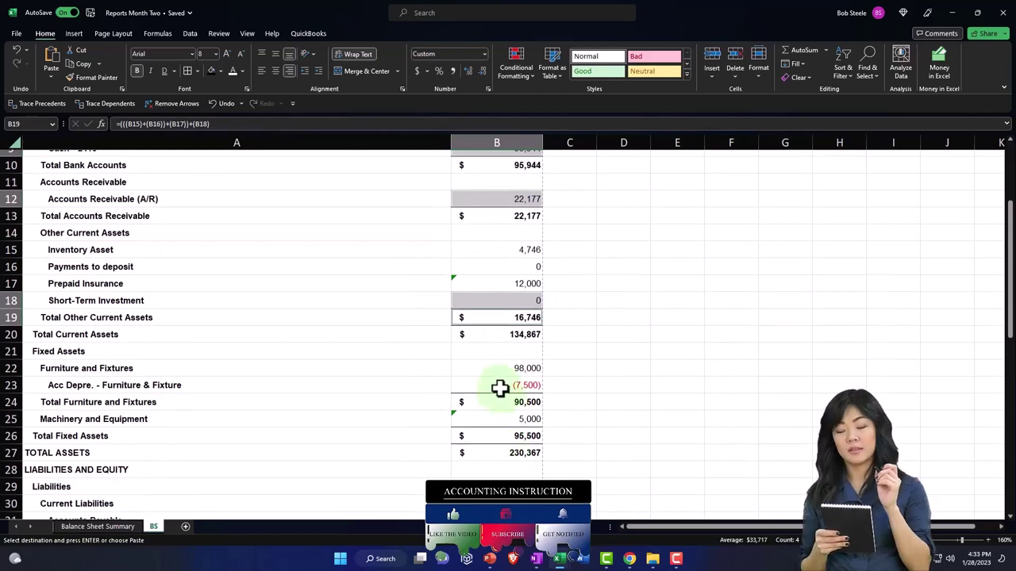
left_click(499, 388)
left_click(503, 418)
left_click(554, 456)
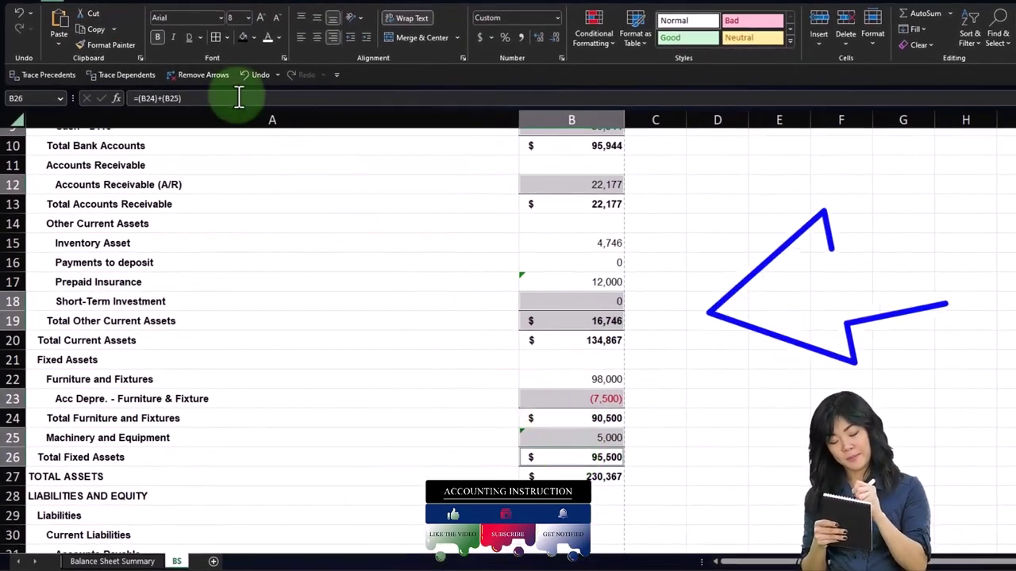
left_click(195, 45)
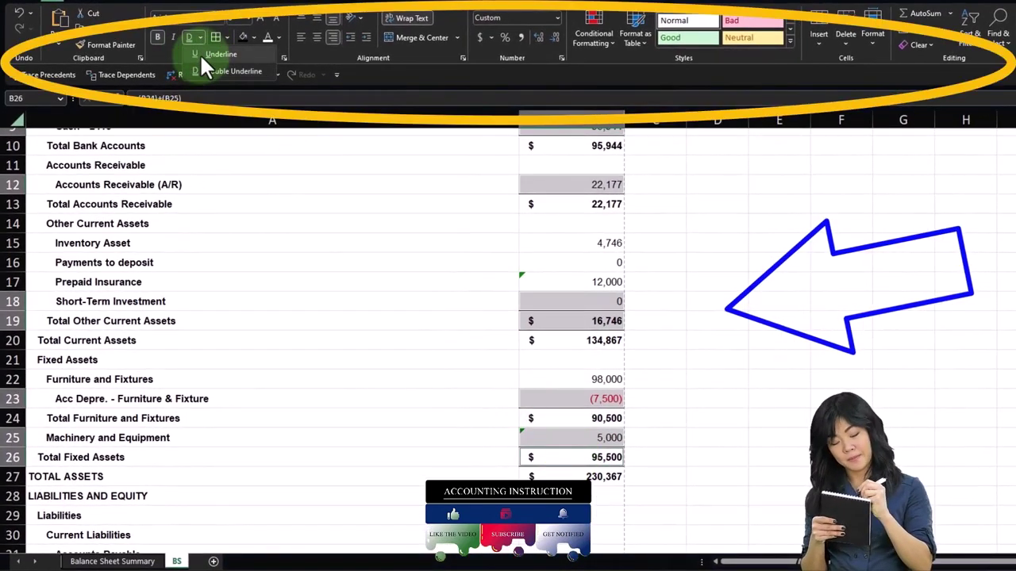
left_click(199, 53)
- Double-underline the TOTAL LIABILITIES AND EQUITY amount
left_click(381, 326)
scroll(476, 396, "up", 2)
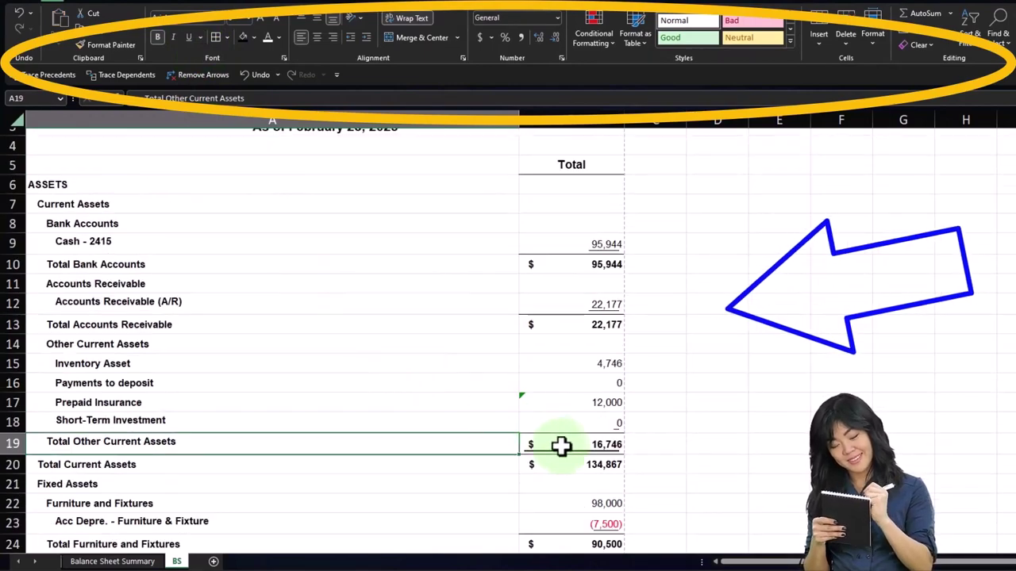
left_click(566, 444)
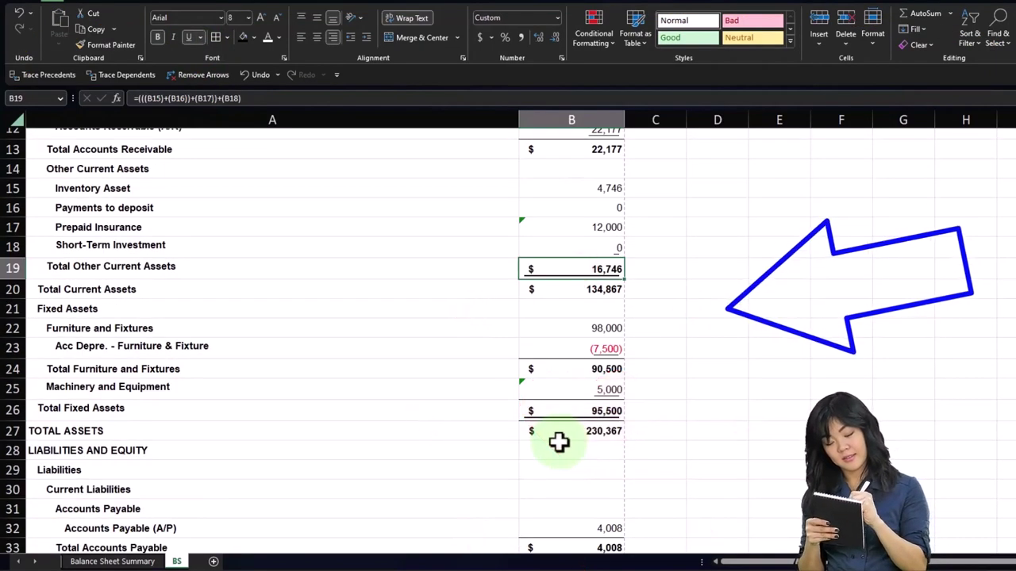
scroll(556, 445, "down", 4)
scroll(578, 489, "down", 4)
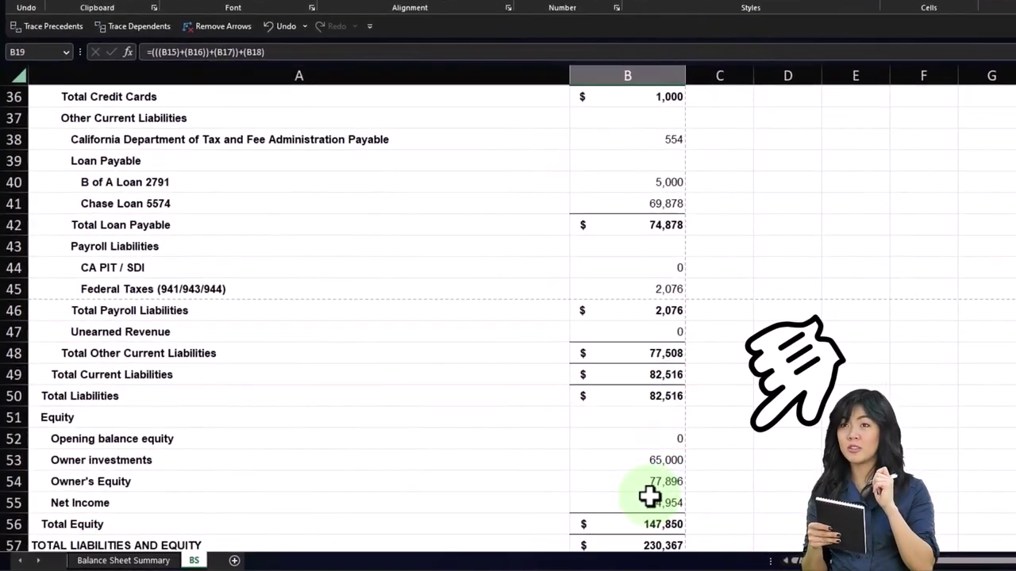
scroll(649, 496, "down", 2)
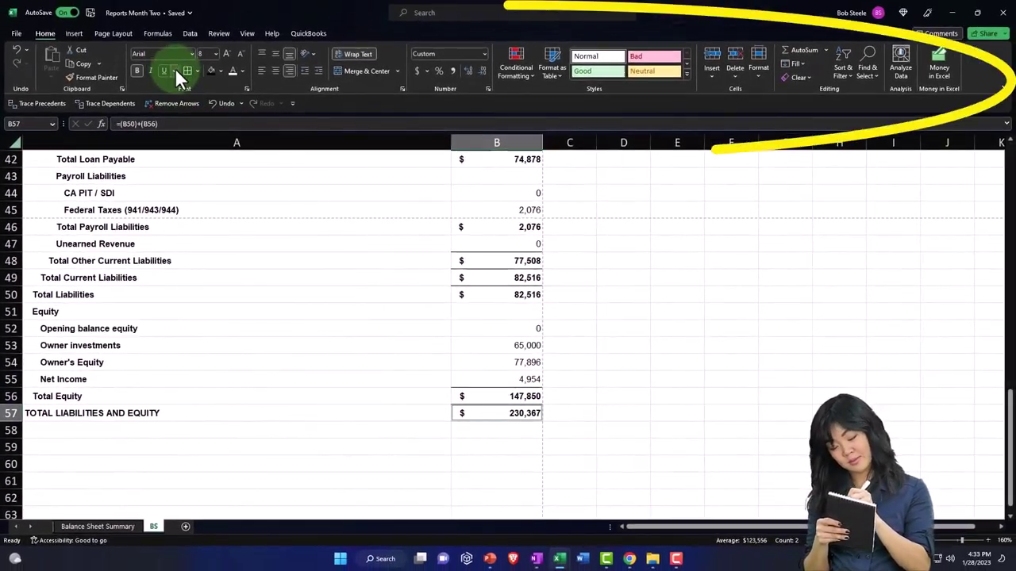
left_click(174, 70)
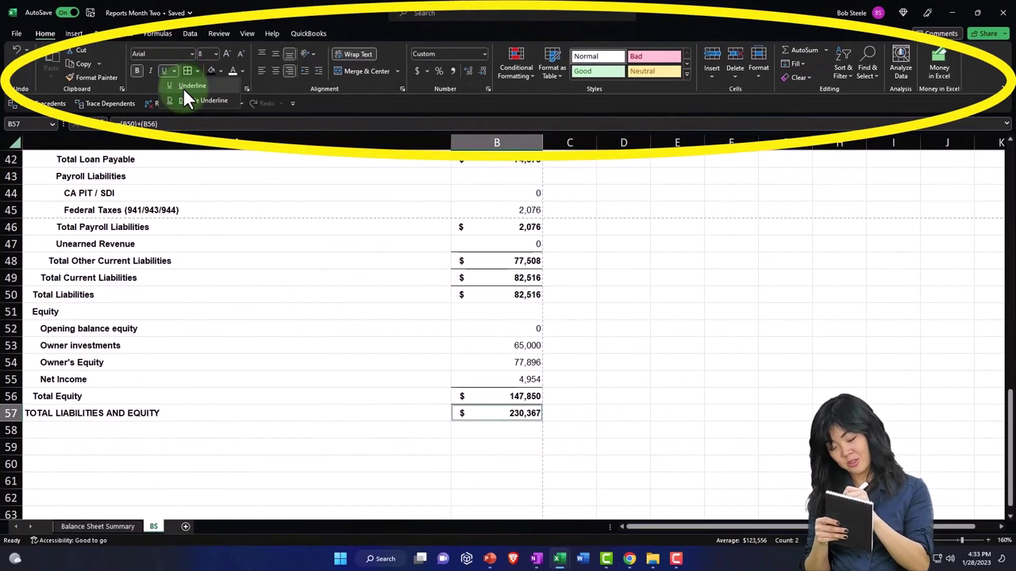
left_click(184, 99)
- Underline the A/P, Visa, Chase Loan 5574, Total Current Liabilities, Net Income and Total Equity amounts
scroll(492, 373, "up", 2)
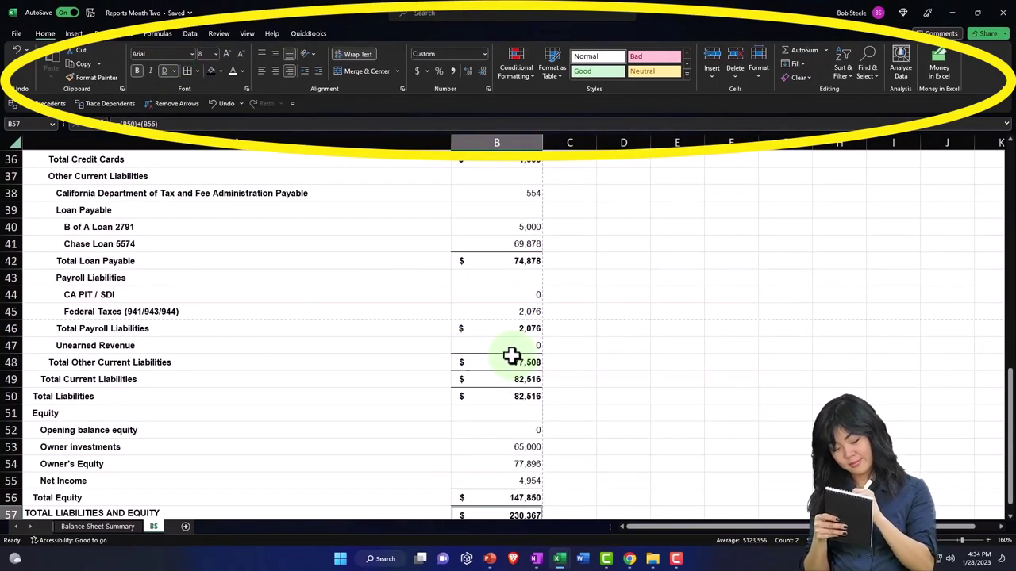
scroll(512, 357, "up", 6)
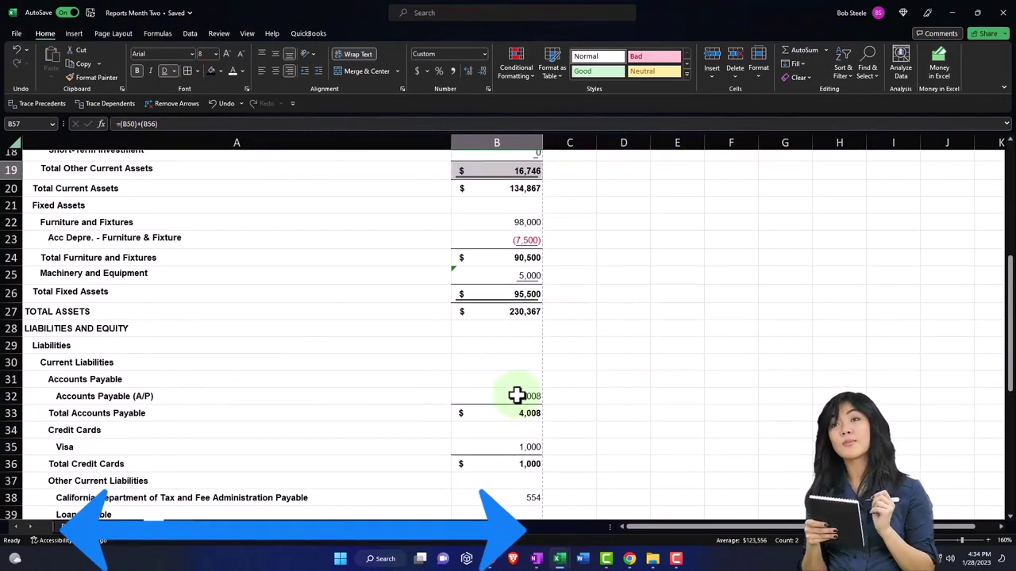
left_click(517, 395)
scroll(492, 389, "down", 3)
left_click(492, 394, "ctrl")
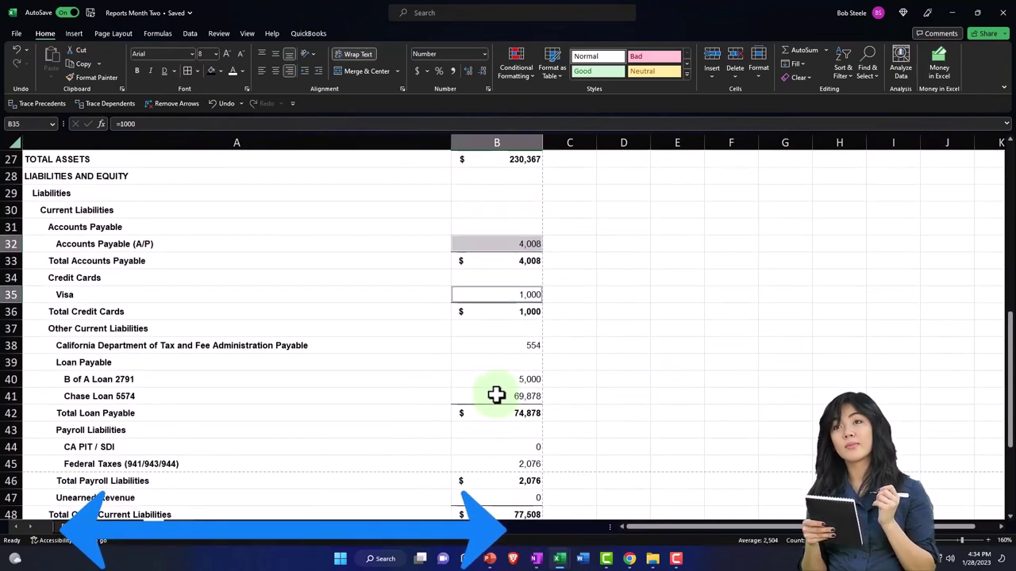
left_click(496, 395, "ctrl")
scroll(497, 392, "down", 1)
scroll(497, 426, "down", 1)
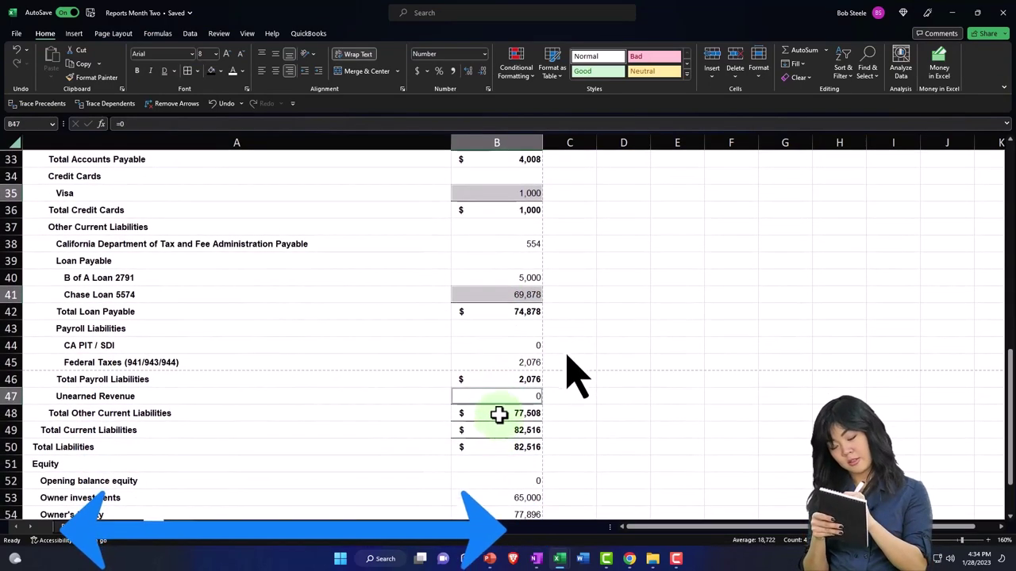
left_click(500, 433, "ctrl")
scroll(500, 436, "down", 2)
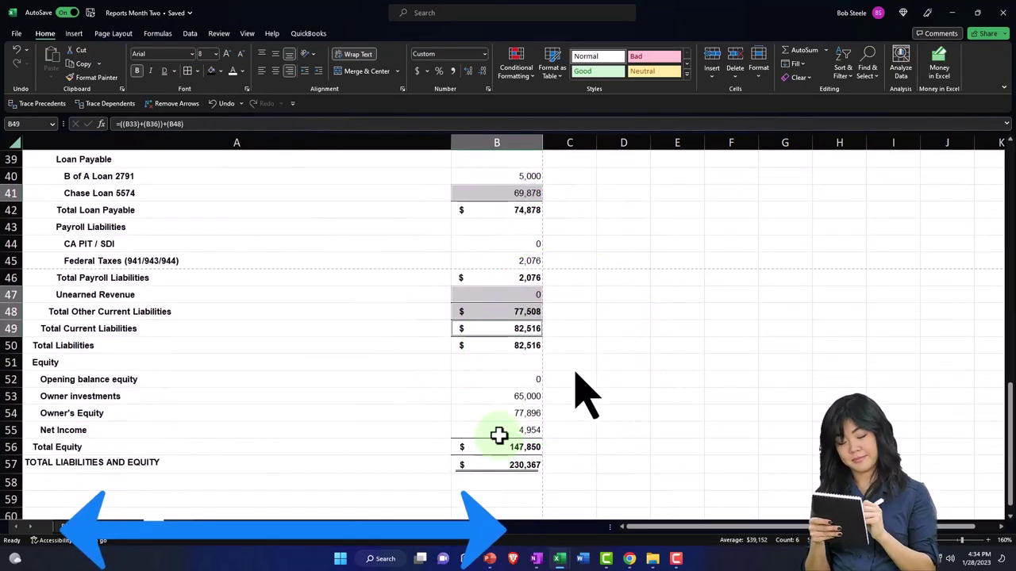
left_click(500, 433, "ctrl")
left_click(500, 440, "ctrl")
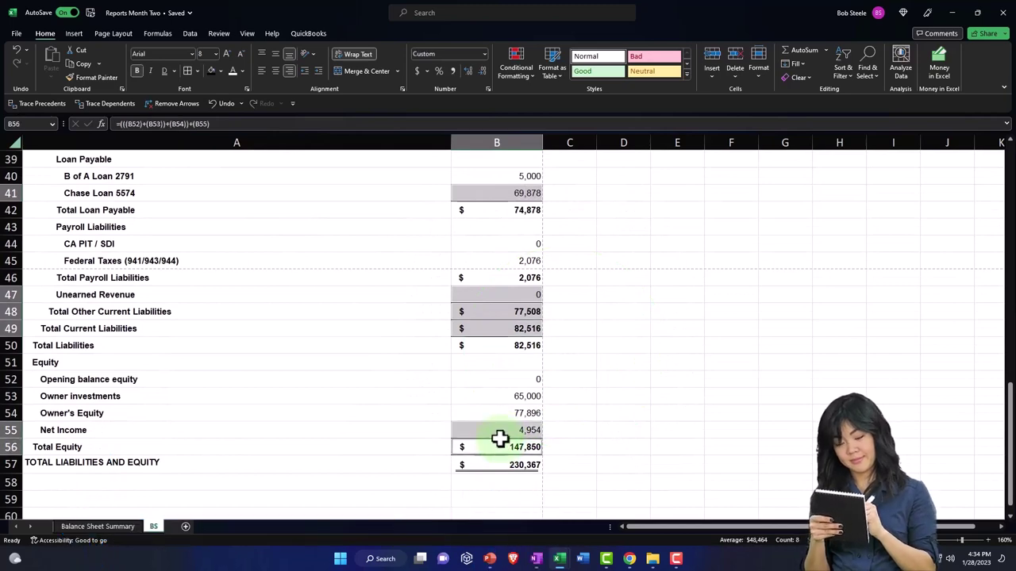
left_click(164, 71)
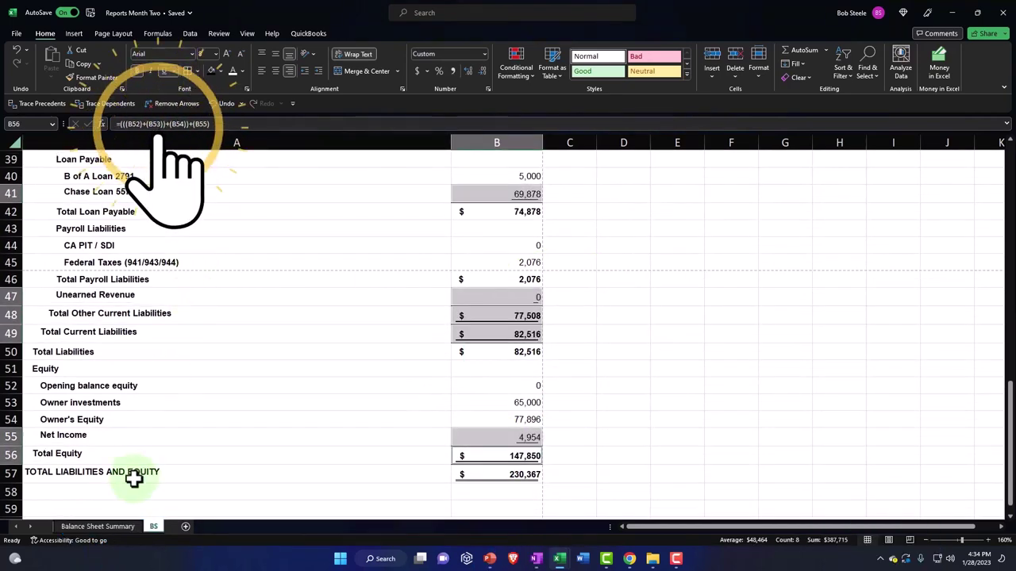
left_click_drag(134, 477, 461, 231)
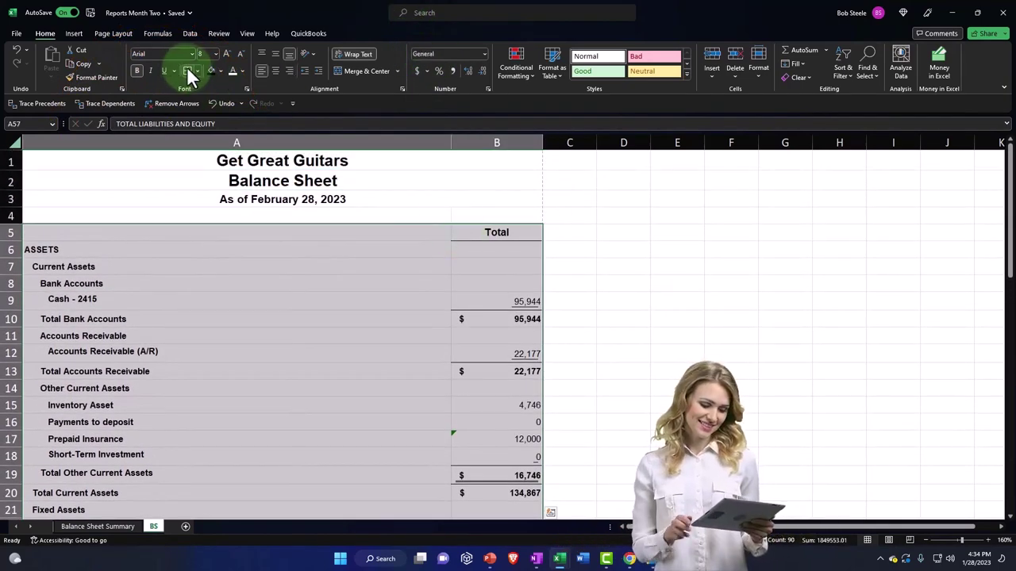
- Add All Borders to A5:B57 and give title rows A1:B3 a black fill with white text
left_click(197, 71)
left_click(227, 143)
scroll(215, 312, "up", 15)
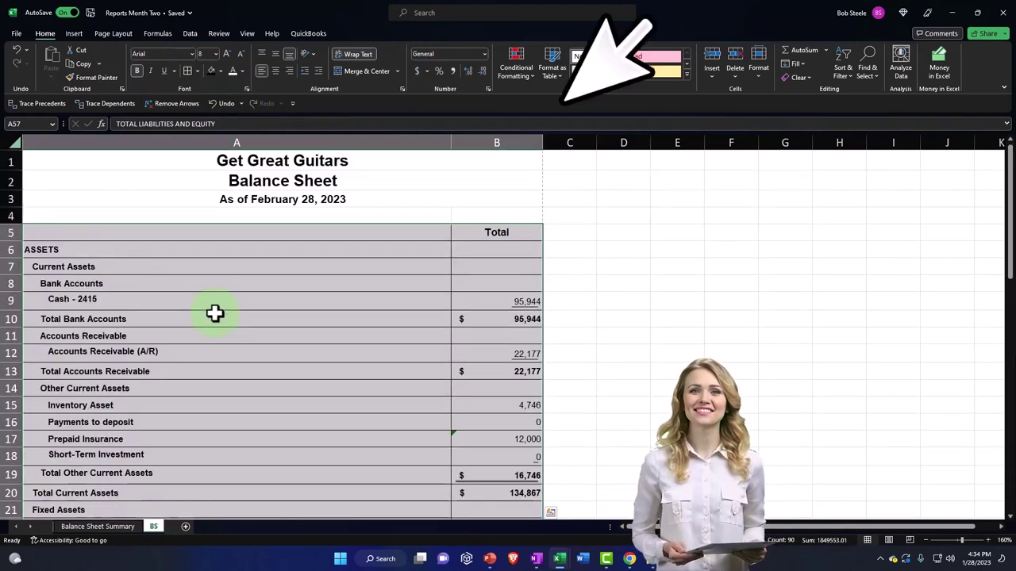
left_click_drag(138, 155, 465, 191)
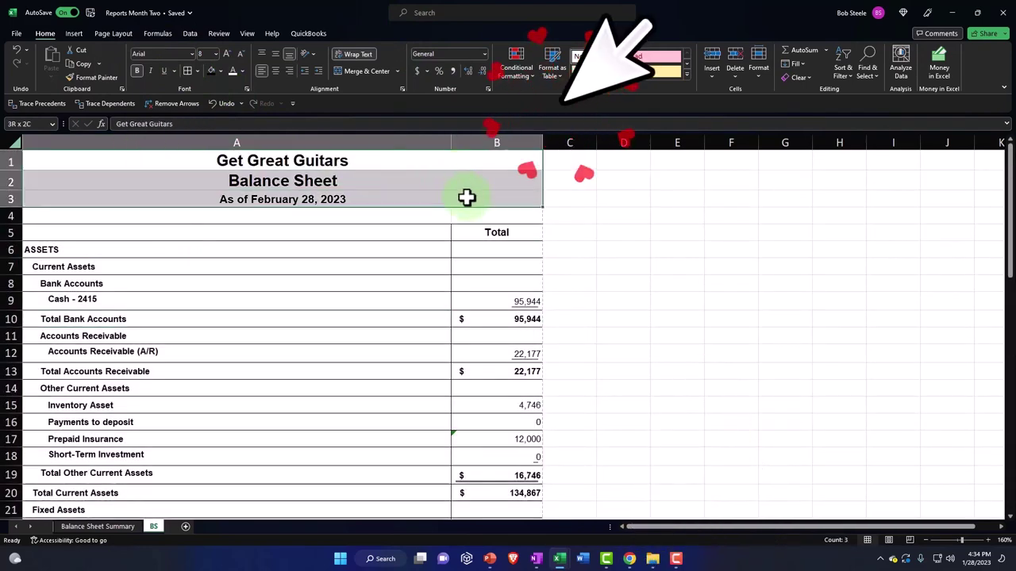
left_click(210, 70)
left_click(233, 67)
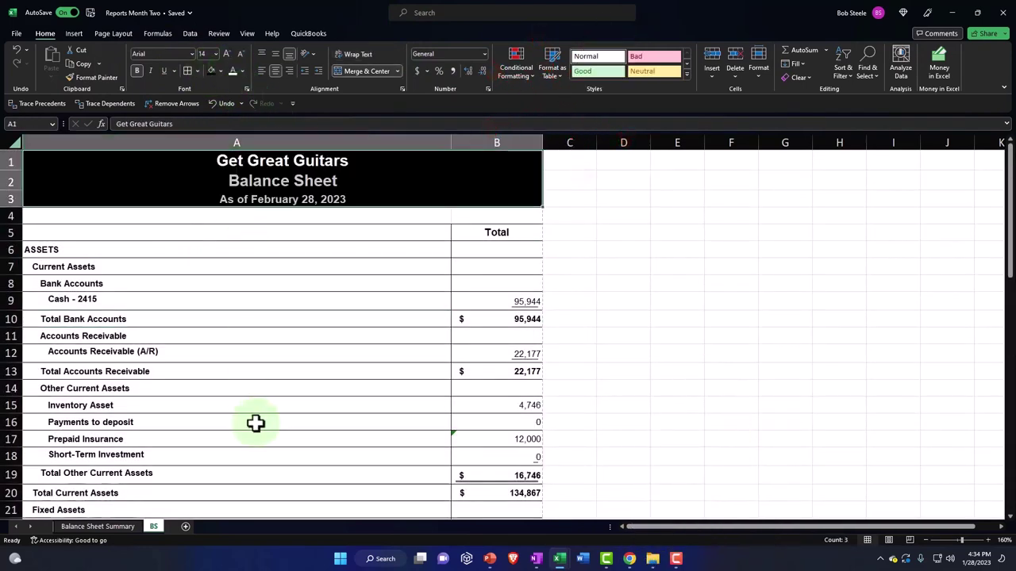
left_click(262, 419)
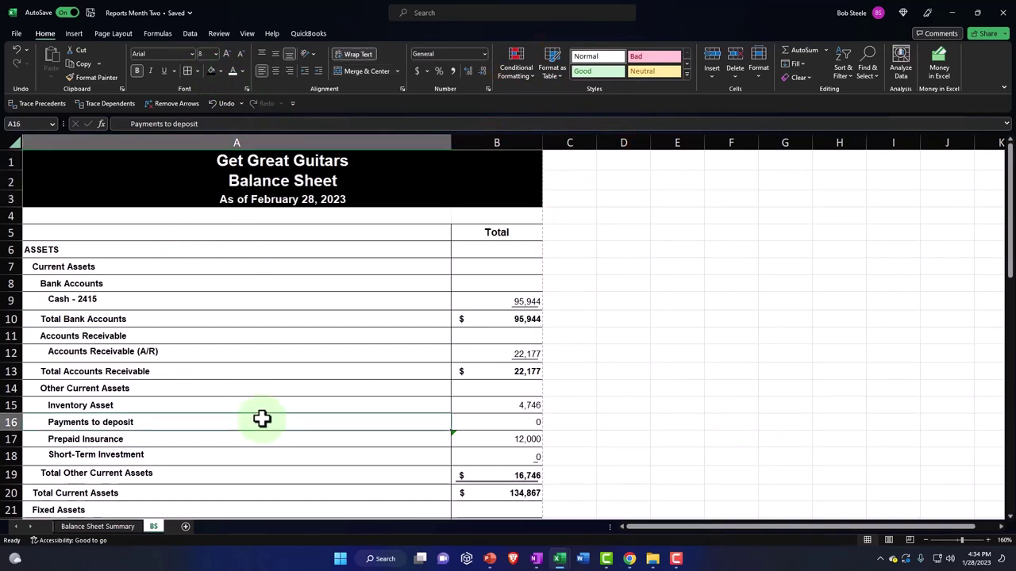
left_click(17, 35)
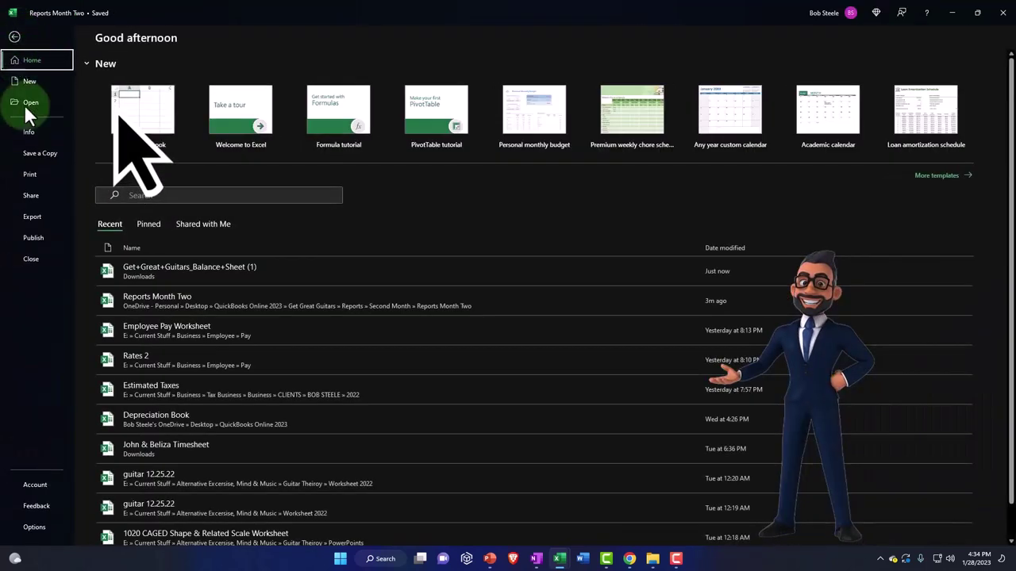
- Set printing to Print Entire Workbook and review the print preview
left_click(32, 174)
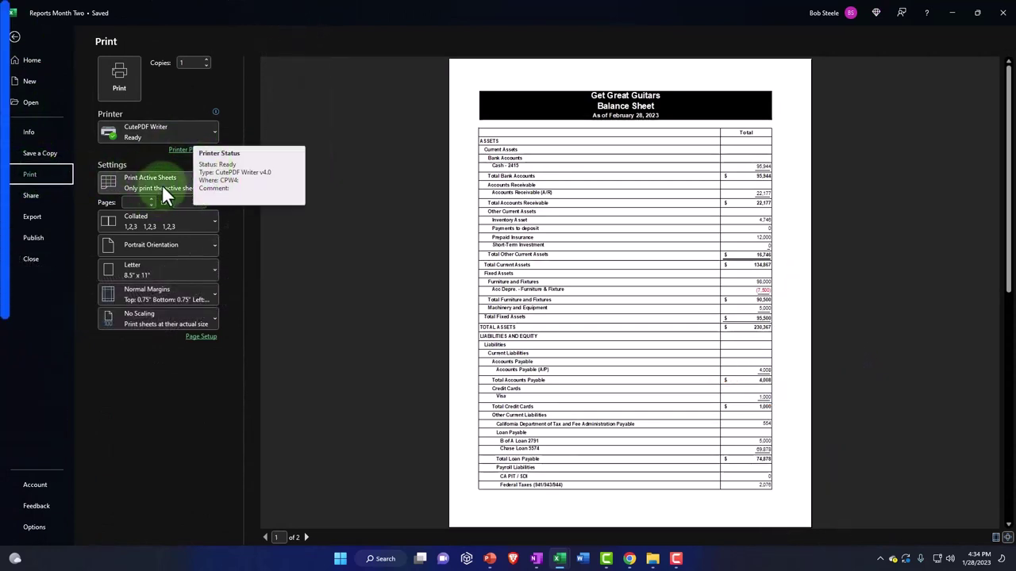
left_click(163, 181)
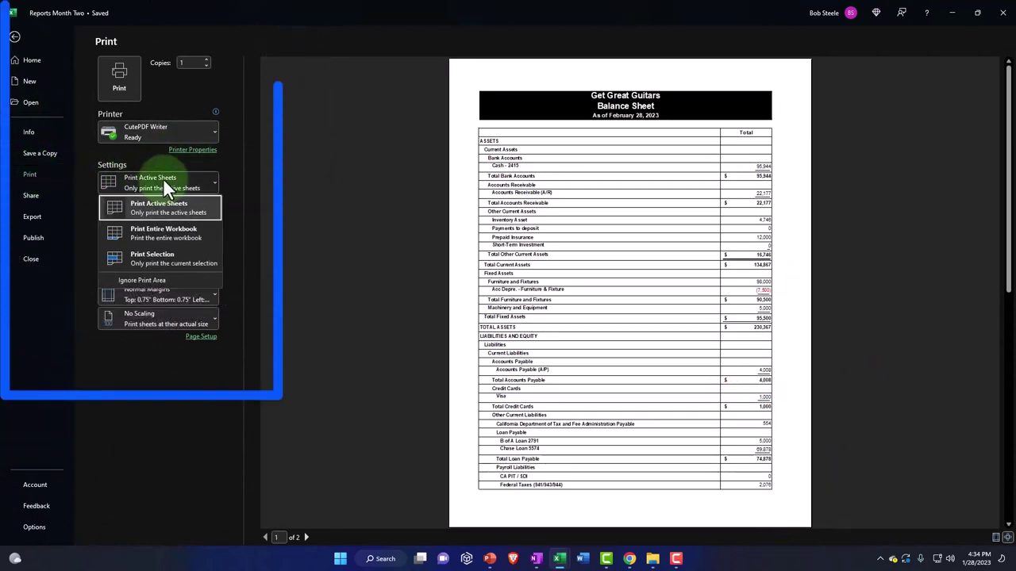
left_click(161, 235)
scroll(551, 262, "down", 2)
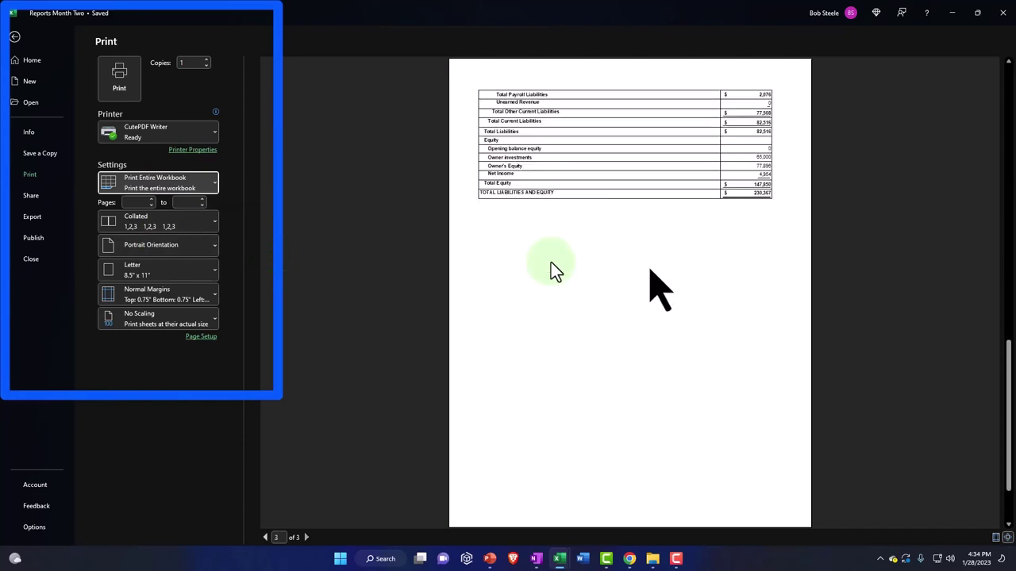
scroll(553, 270, "up", 2)
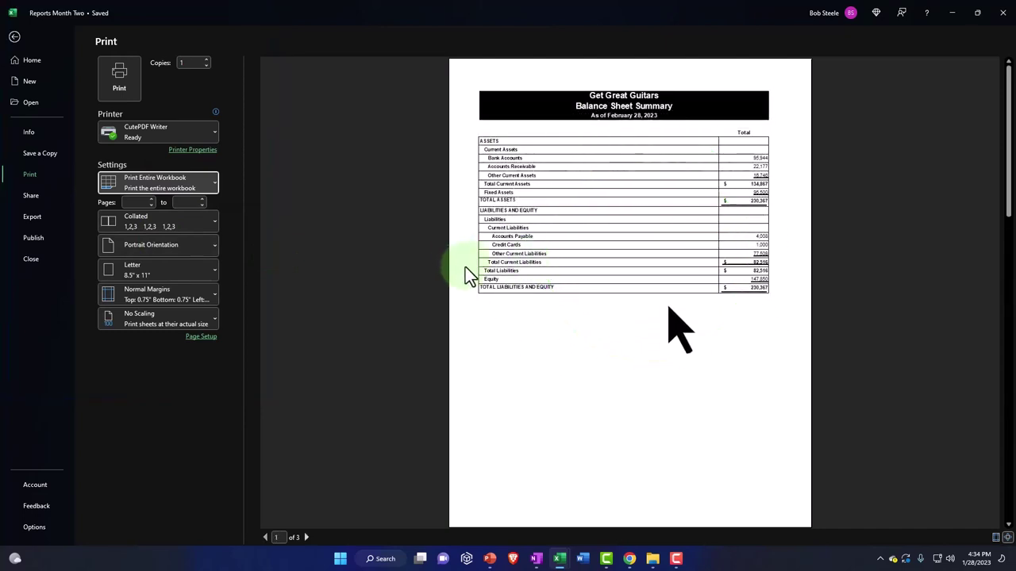
left_click(15, 36)
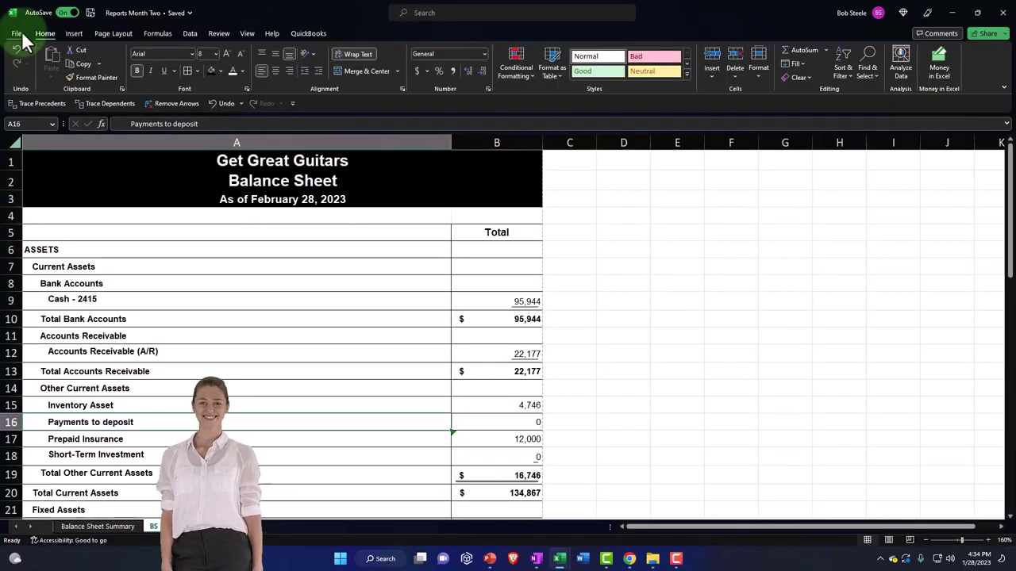
- Return to the Balance Sheet worksheet and switch to the QuickBooks browser window
left_click(299, 320)
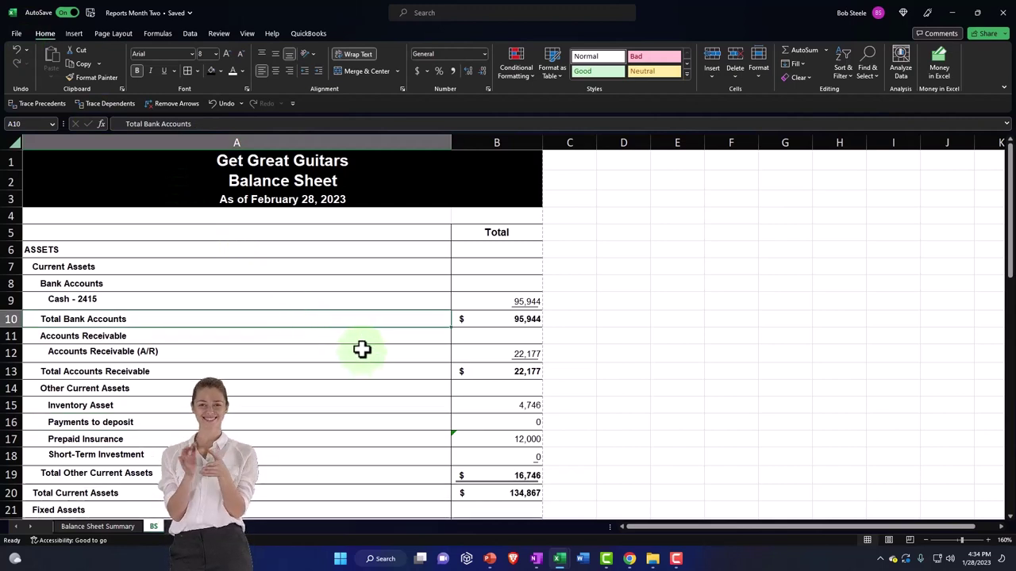
mouse_move(629, 561)
left_click(624, 522)
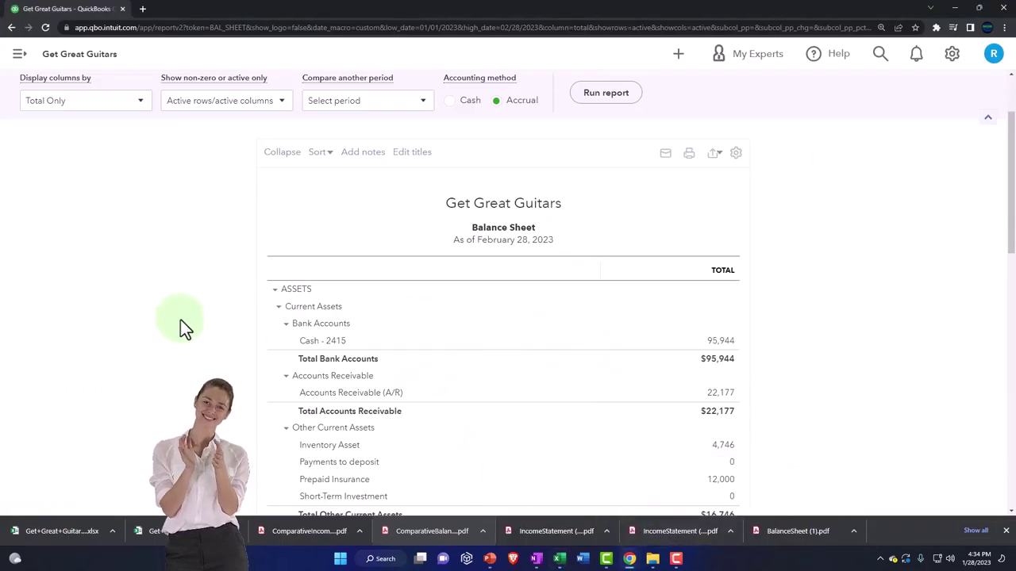
- Run the 3 Summary Income Statement report for 01/01/2023 to 02/28/2023
scroll(181, 320, "up", 2)
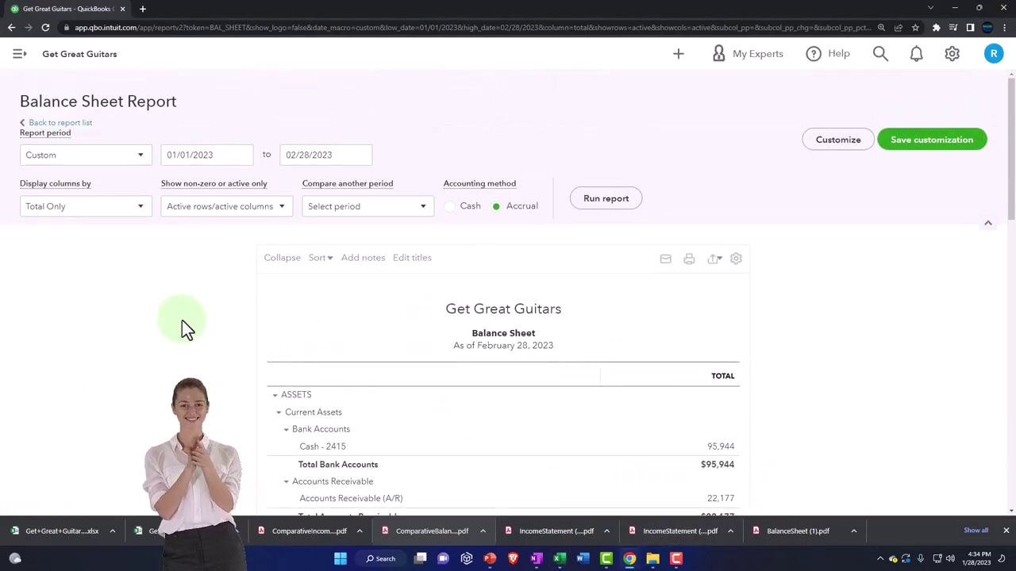
left_click(87, 127)
scroll(195, 358, "down", 1)
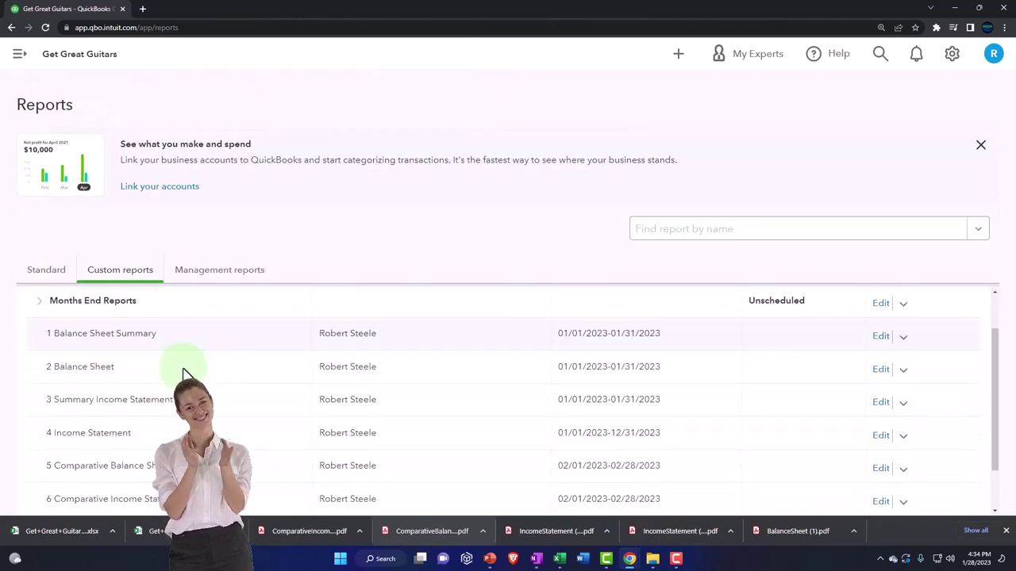
left_click(132, 405)
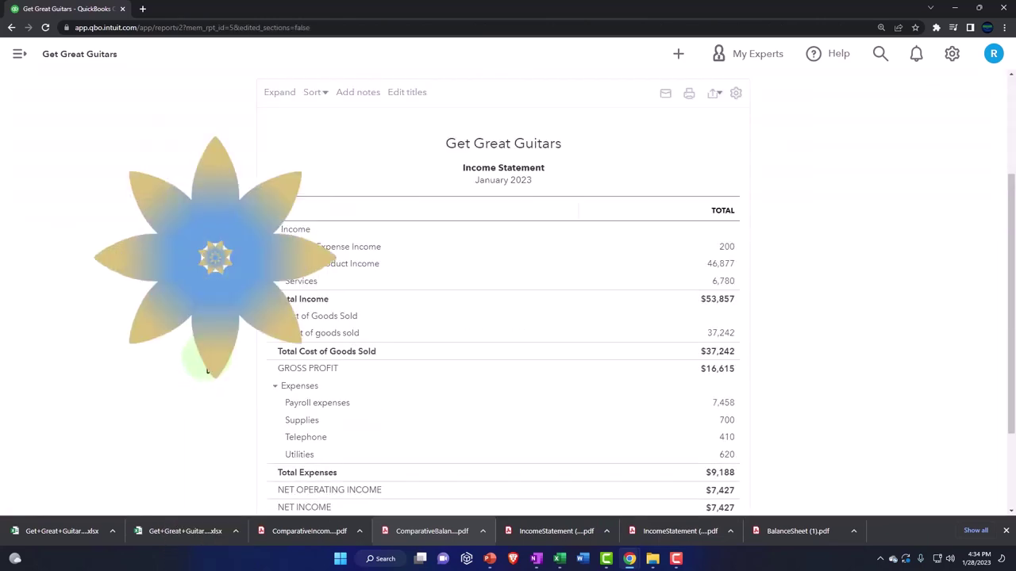
left_click(220, 148)
type("010123")
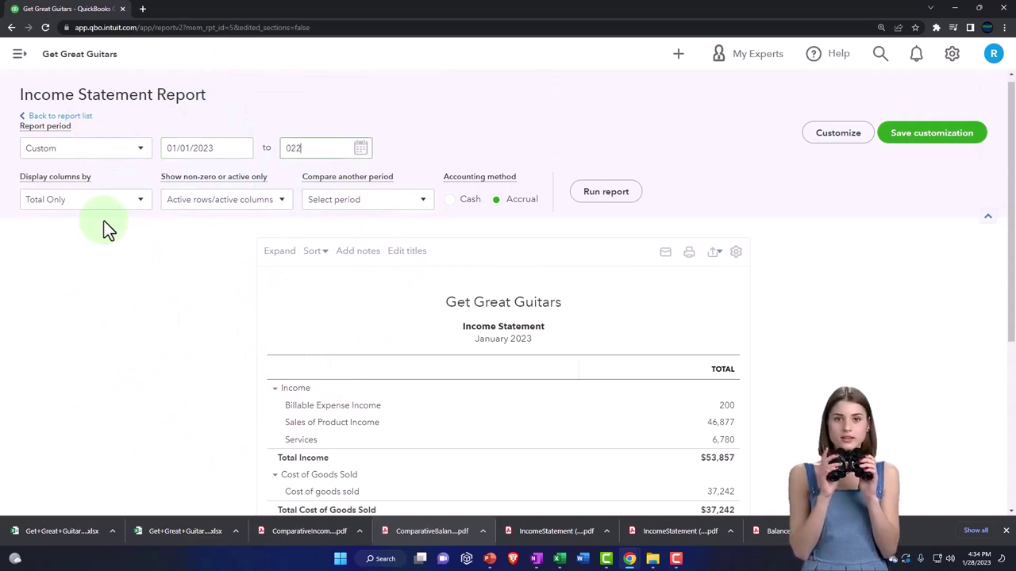
left_click(627, 195)
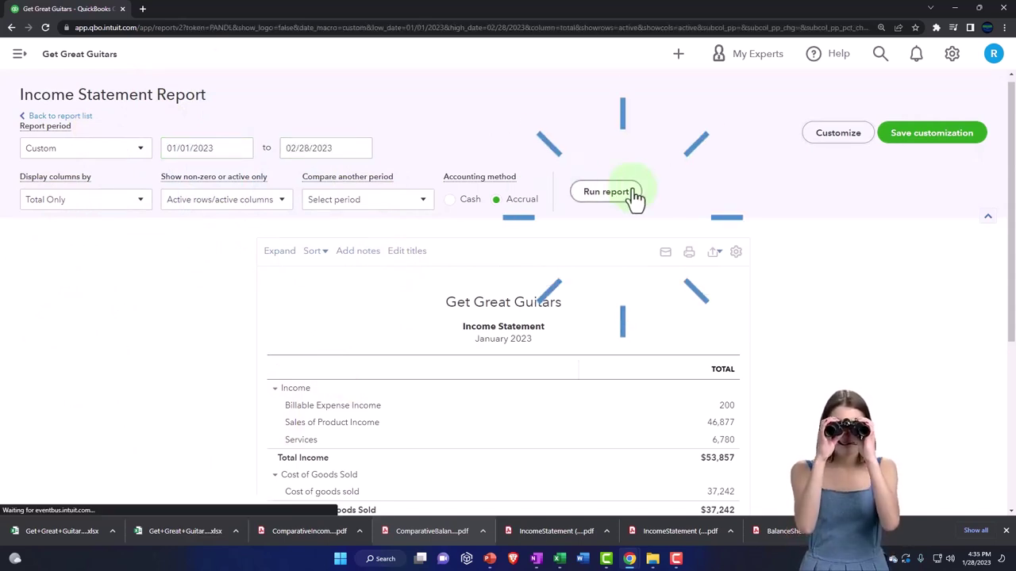
- Export the income statement to Excel
scroll(635, 199, "down", 2)
scroll(658, 234, "up", 2)
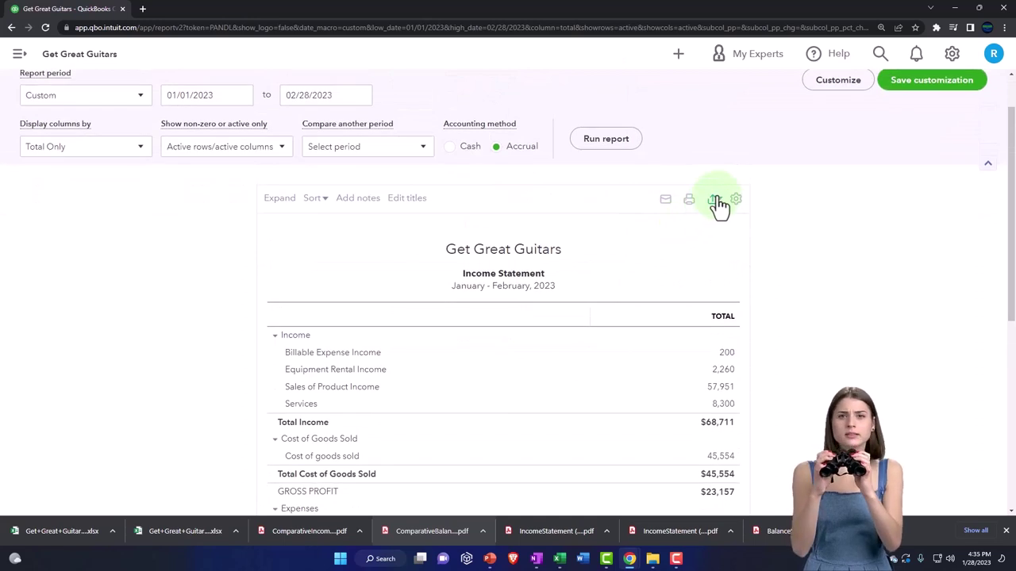
left_click(714, 199)
left_click(708, 222)
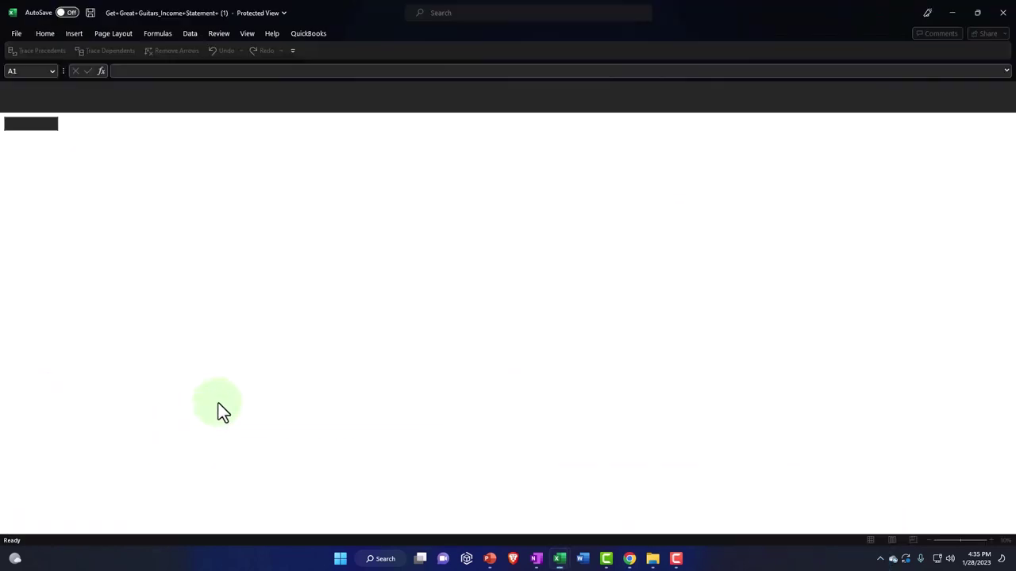
- Copy the whole downloaded income statement and add a new blank sheet to Reports Month Two
left_click(194, 307)
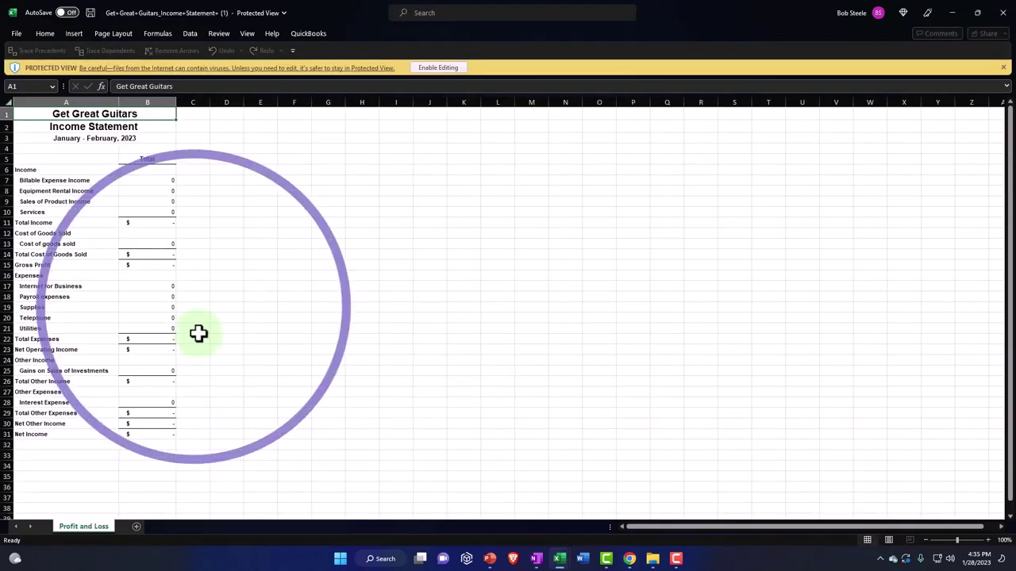
left_click(423, 72)
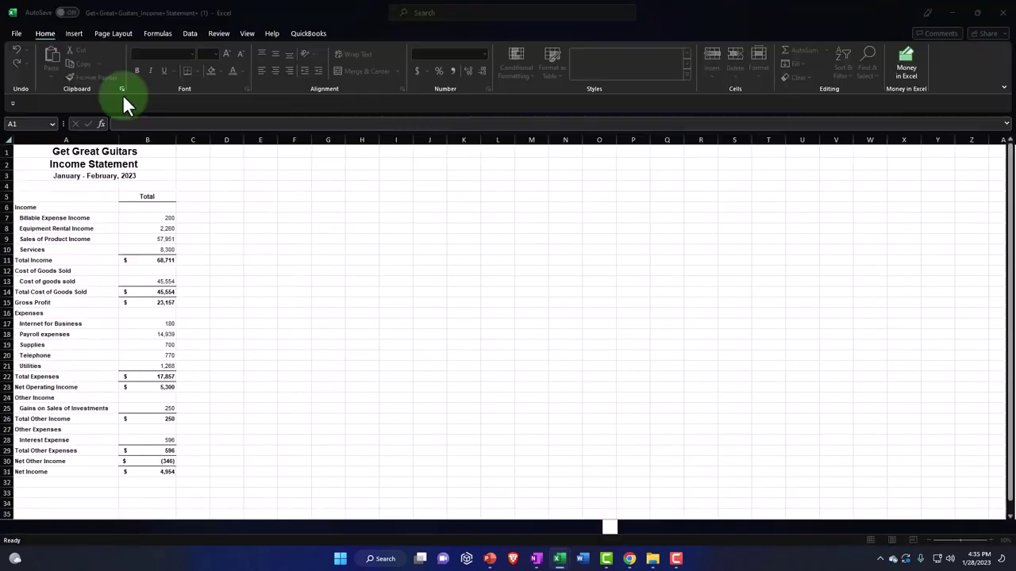
left_click(7, 139)
right_click(255, 200)
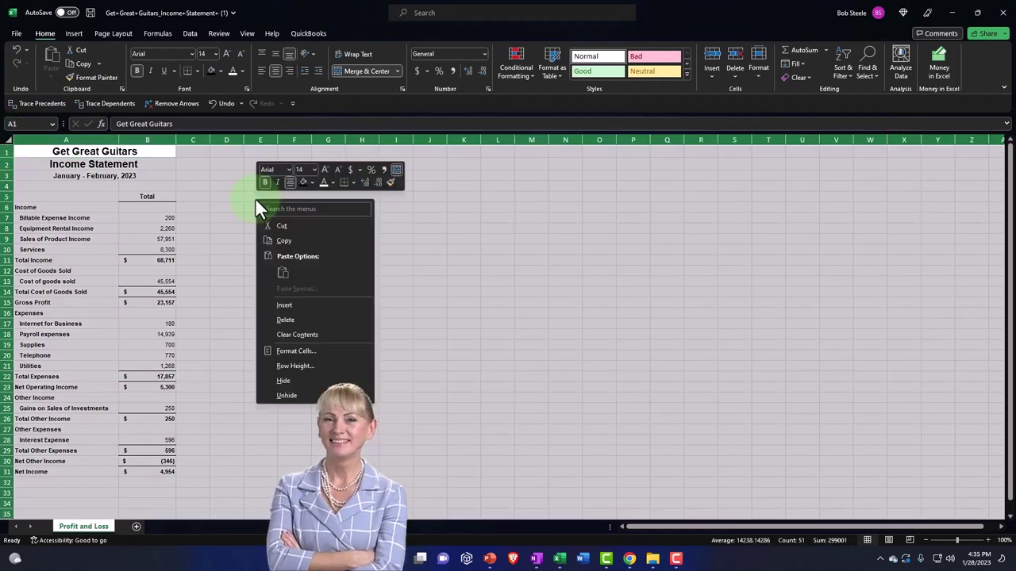
left_click(284, 240)
left_click(955, 13)
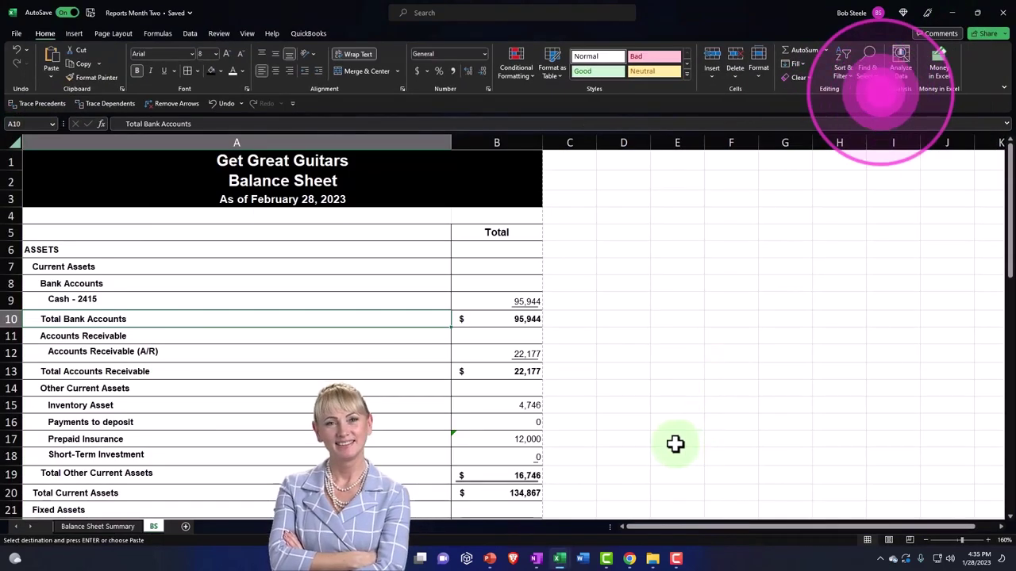
left_click(185, 527)
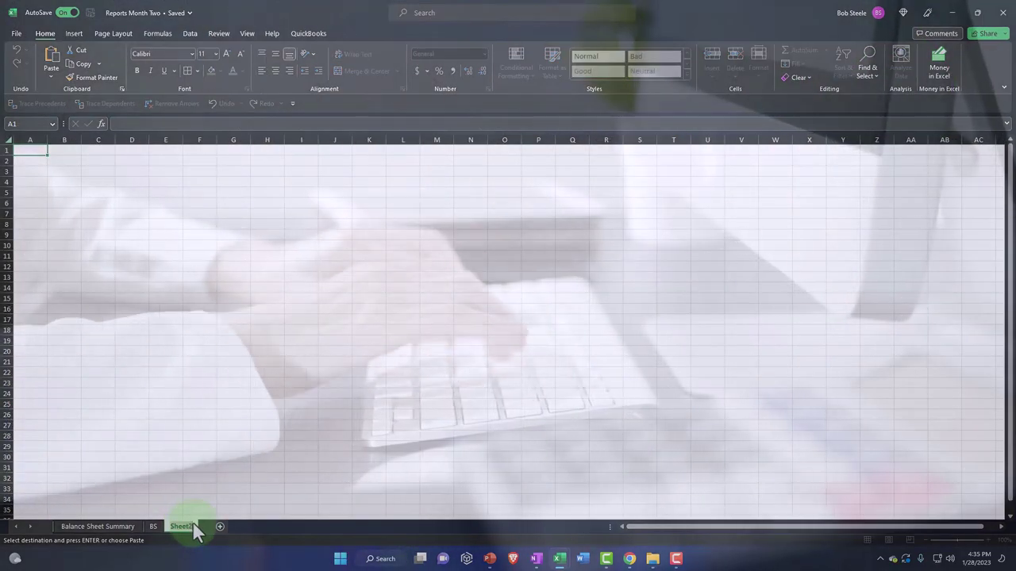
- Rename the new sheet to 'IS Sum'
type("IS")
key("Return")
type("Sum")
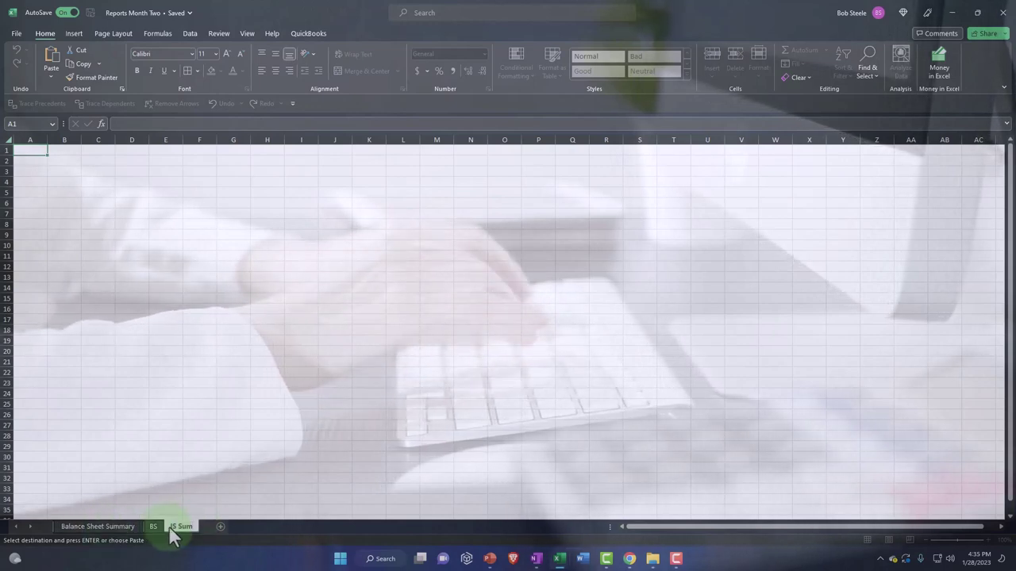
left_click(166, 424)
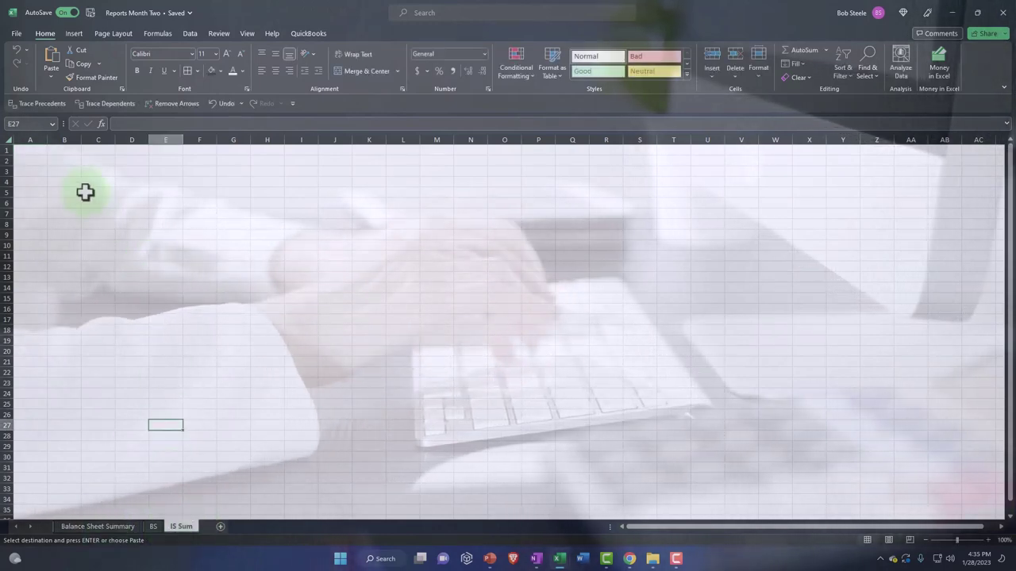
- Paste the income statement at A1 and widen column A to fit account names
left_click(34, 149)
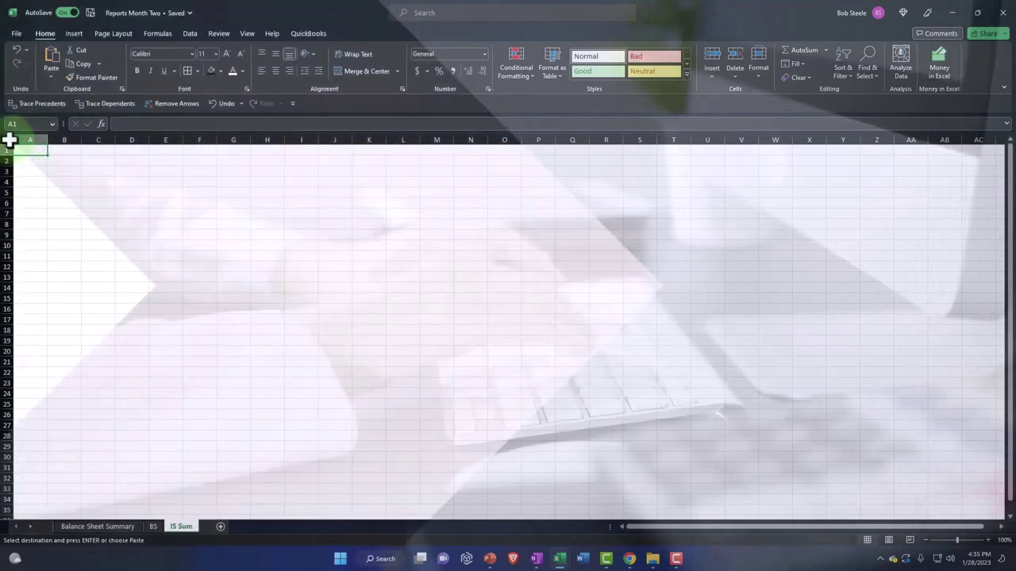
left_click(7, 140)
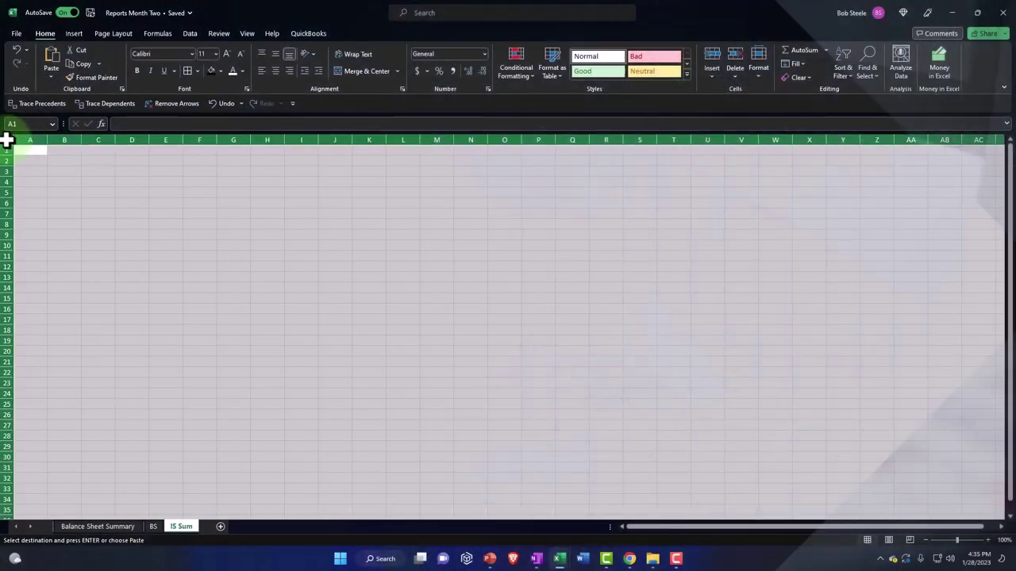
key("ctrl+v")
left_click(241, 333)
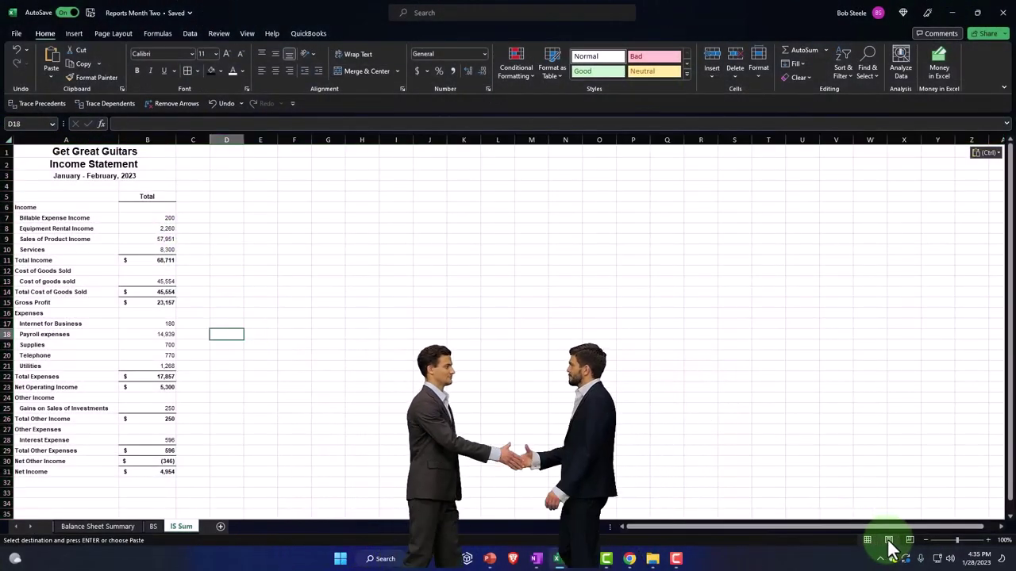
left_click(888, 539)
left_click(867, 541)
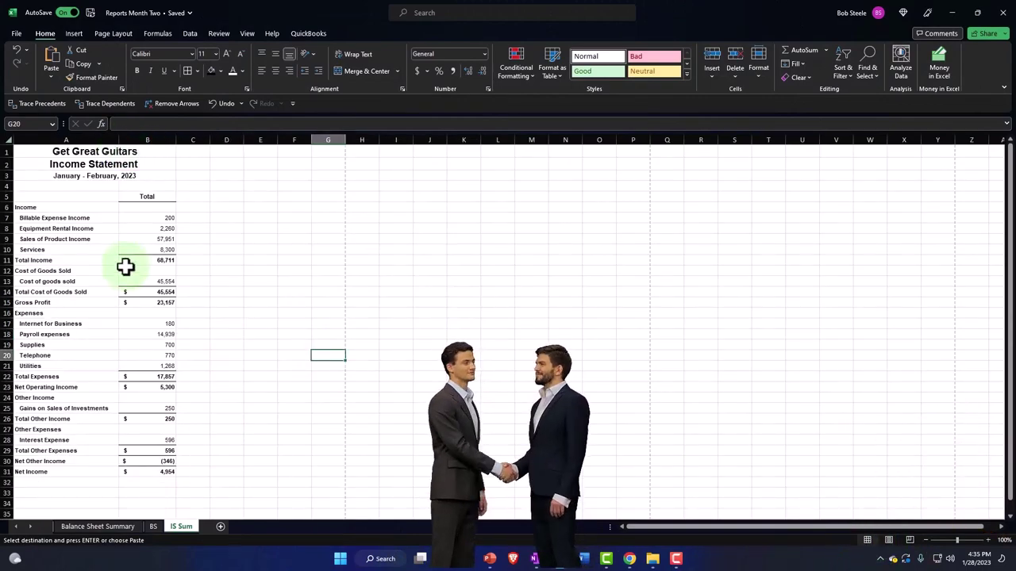
scroll(125, 265, "up", 5)
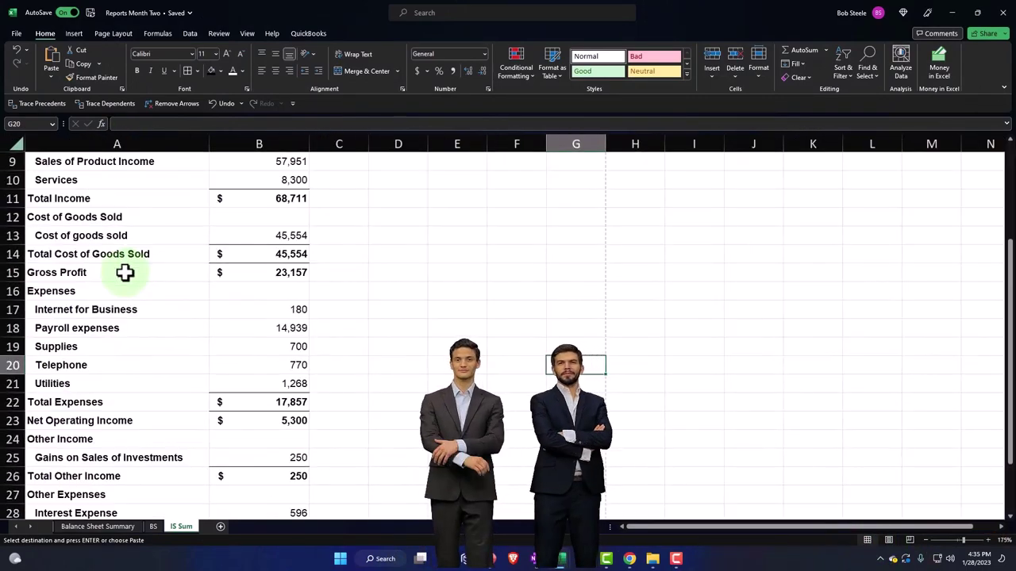
scroll(148, 244, "up", 2)
scroll(191, 214, "up", 1)
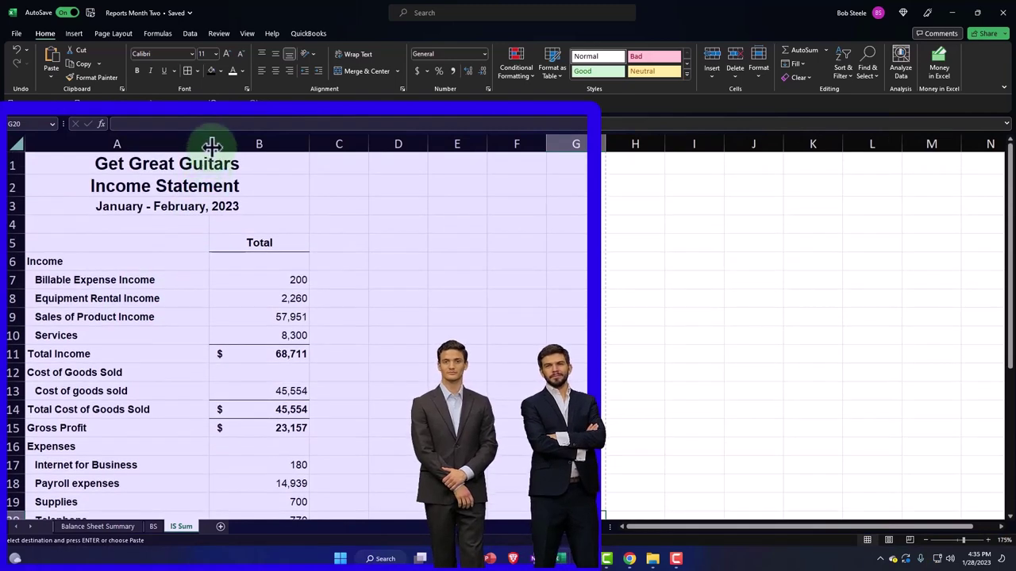
left_click_drag(315, 147, 386, 152)
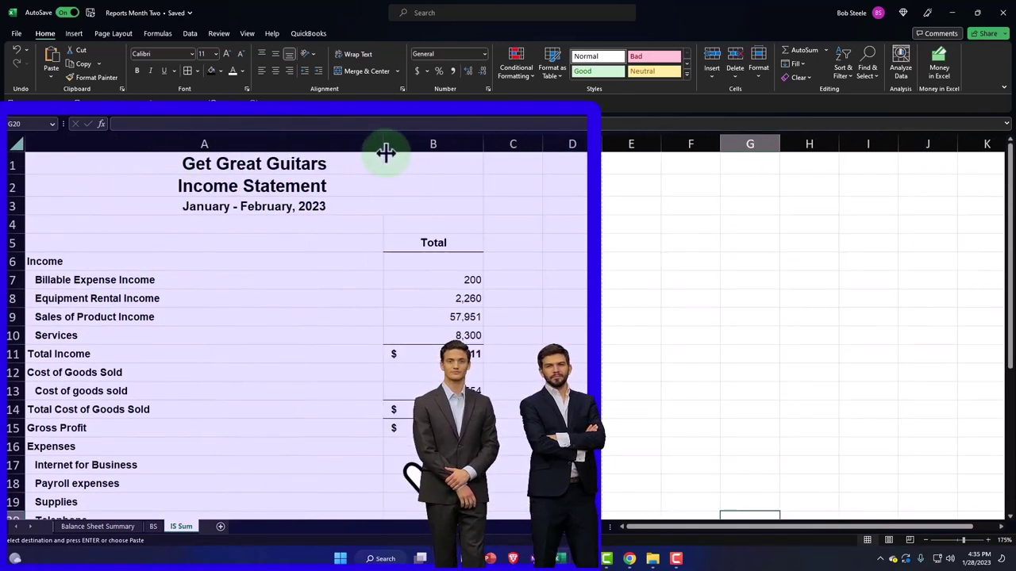
left_click_drag(450, 147, 509, 144)
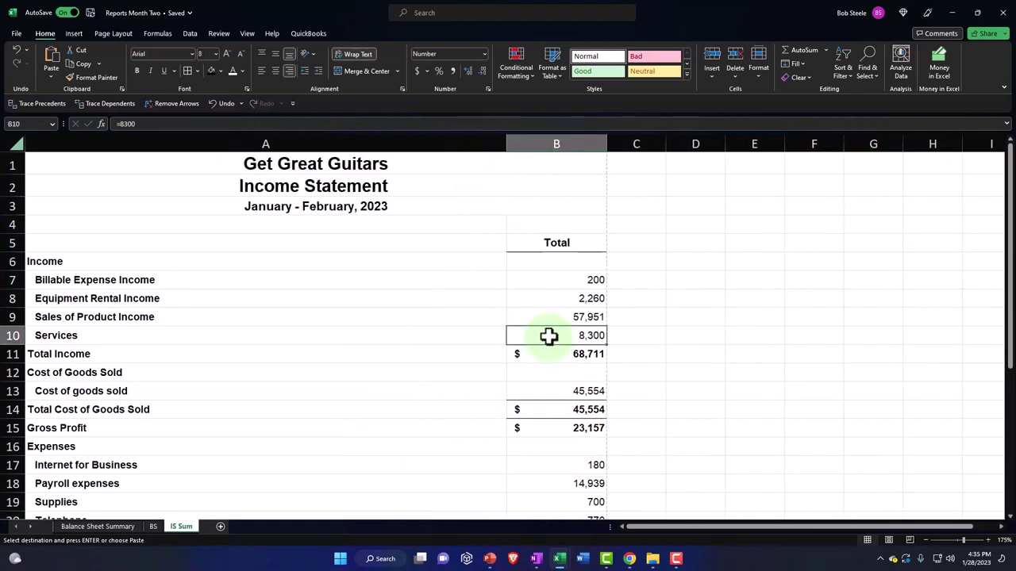
- Underline the subtotal amounts, including B25's 250 and Net Other Income
scroll(549, 337, "down", 1)
scroll(555, 354, "down", 2)
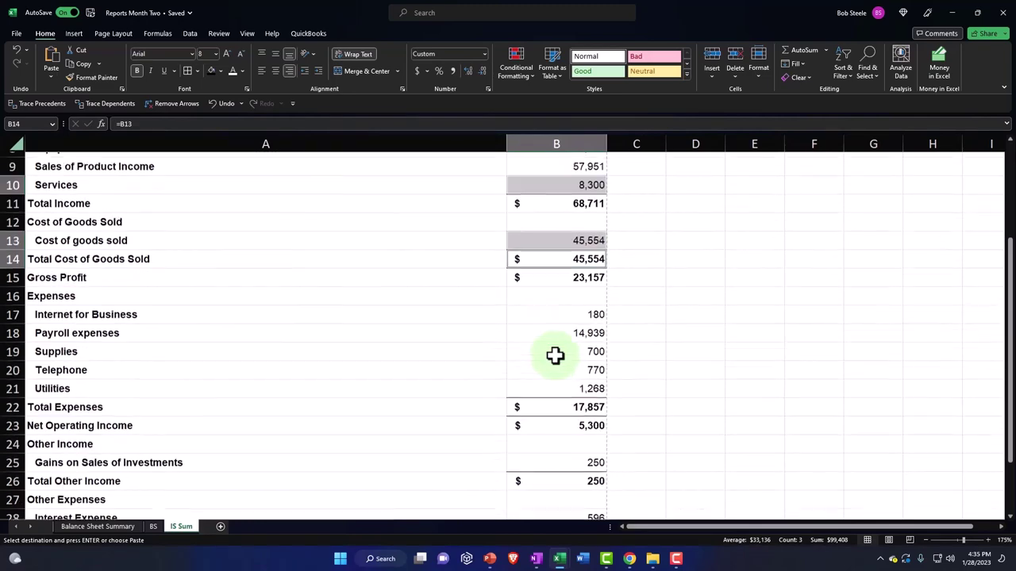
scroll(553, 389, "down", 1)
left_click(551, 394)
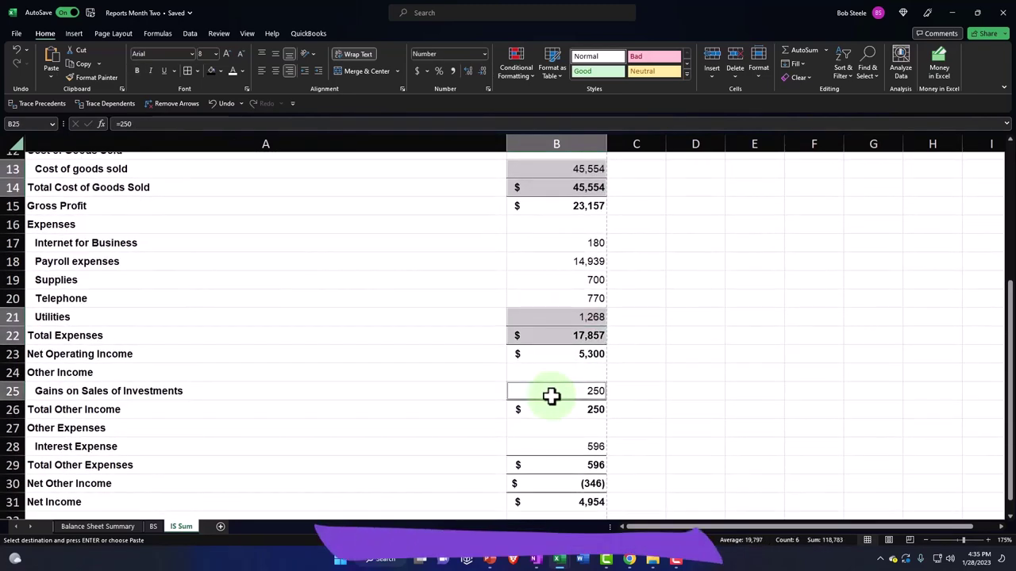
scroll(551, 401, "down", 1)
left_click(551, 428)
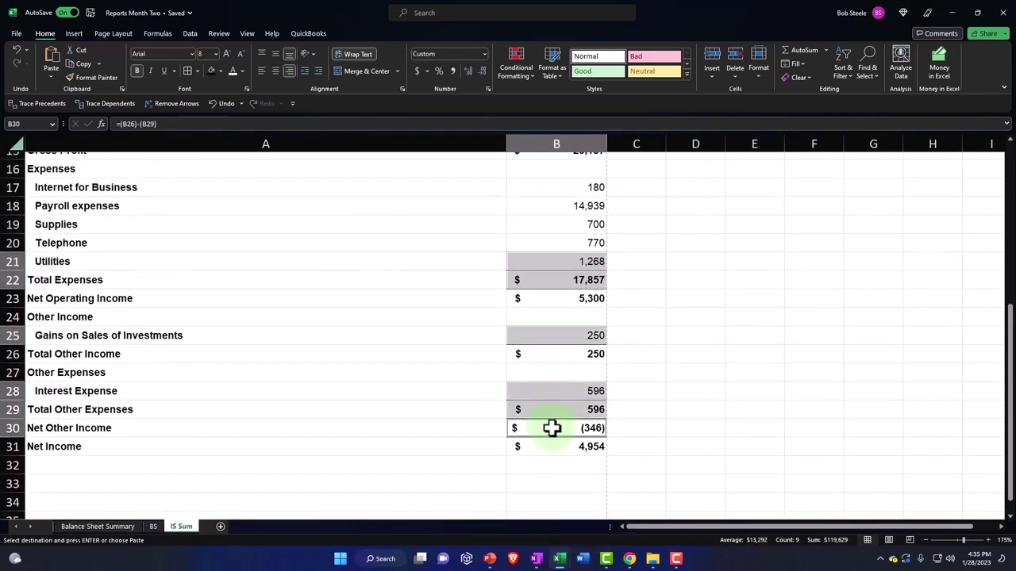
left_click(168, 71)
left_click(363, 346)
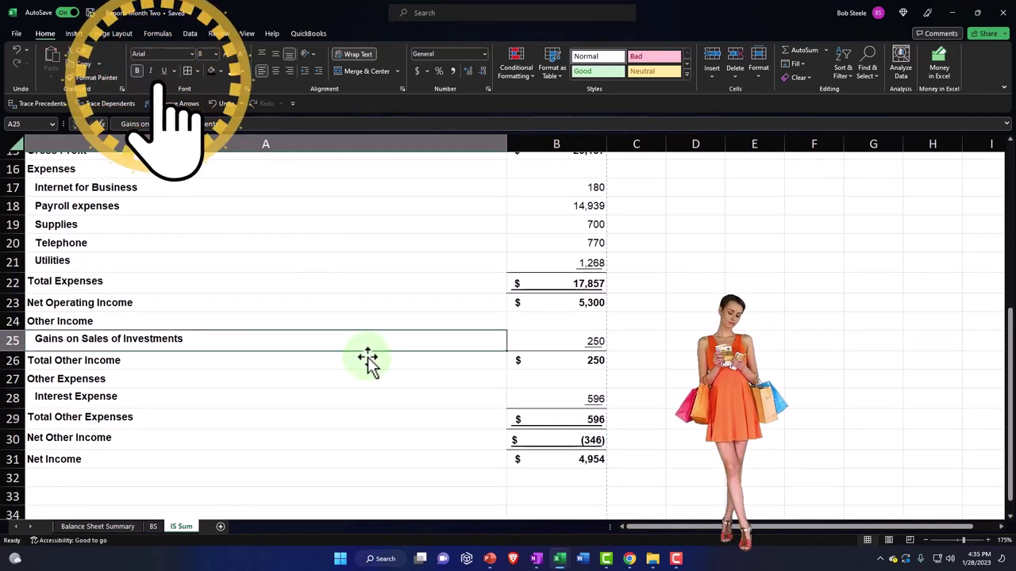
- Double-underline Net Income in B31 and add All Borders to A7:B31
left_click(554, 458)
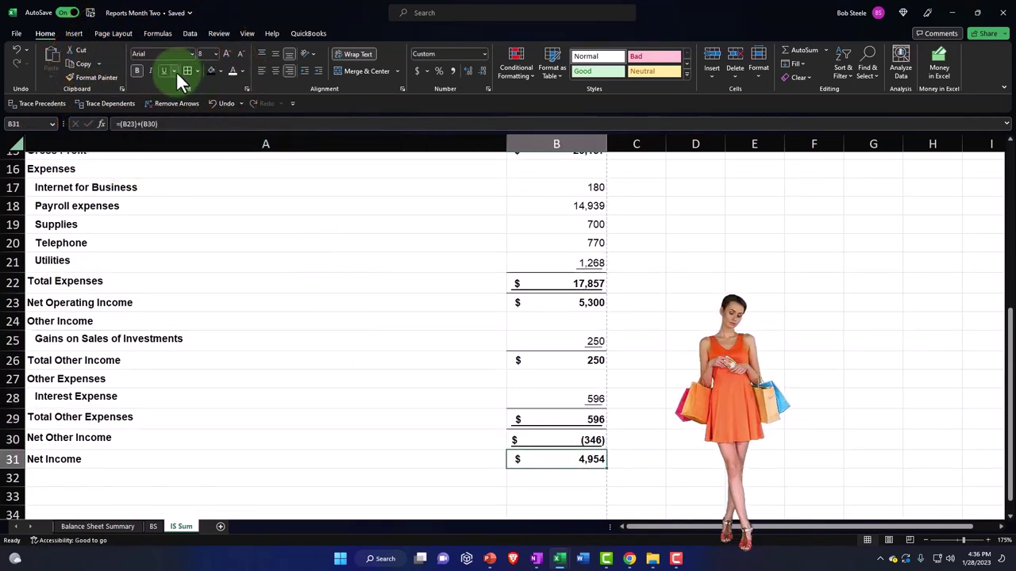
left_click(175, 71)
left_click(185, 95)
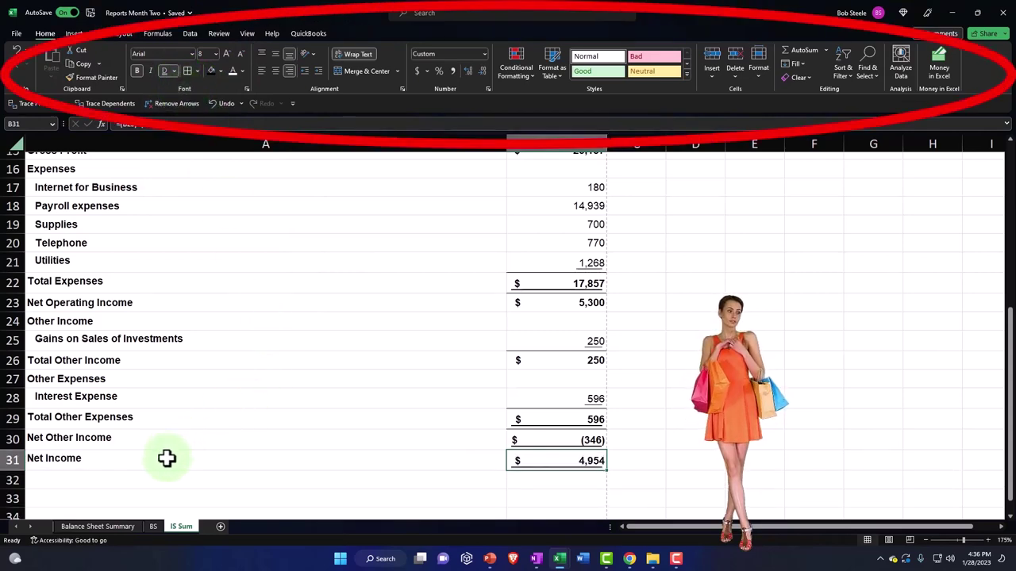
mouse_move(166, 459)
left_mouse_down()
mouse_move(558, 396)
mouse_move(521, 34)
mouse_move(521, 253)
left_mouse_up()
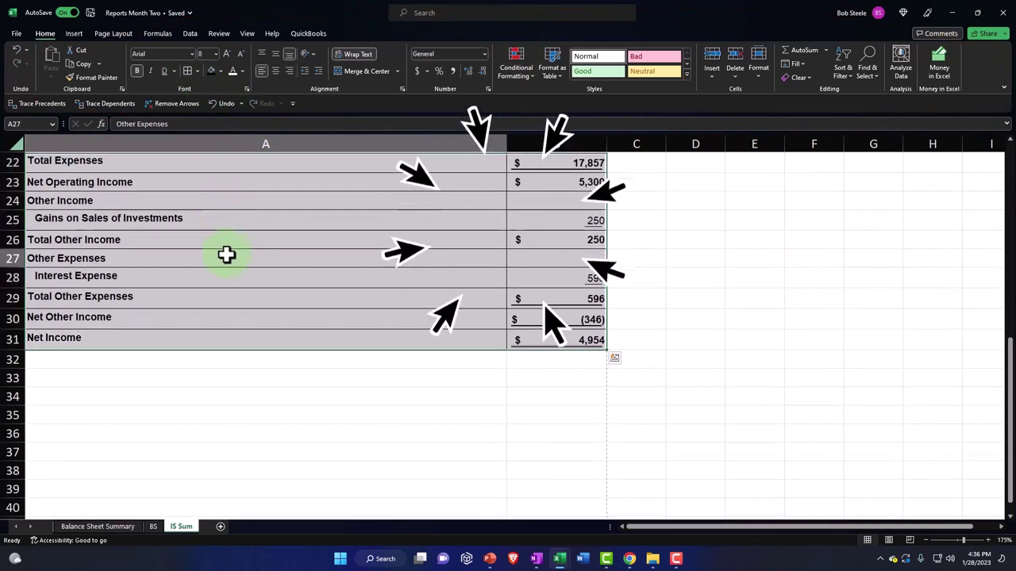
left_click(227, 253)
- Give the title rows A1:B3 a black fill with white text
scroll(222, 275, "up", 4)
scroll(222, 275, "up", 3)
left_click_drag(142, 166, 501, 206)
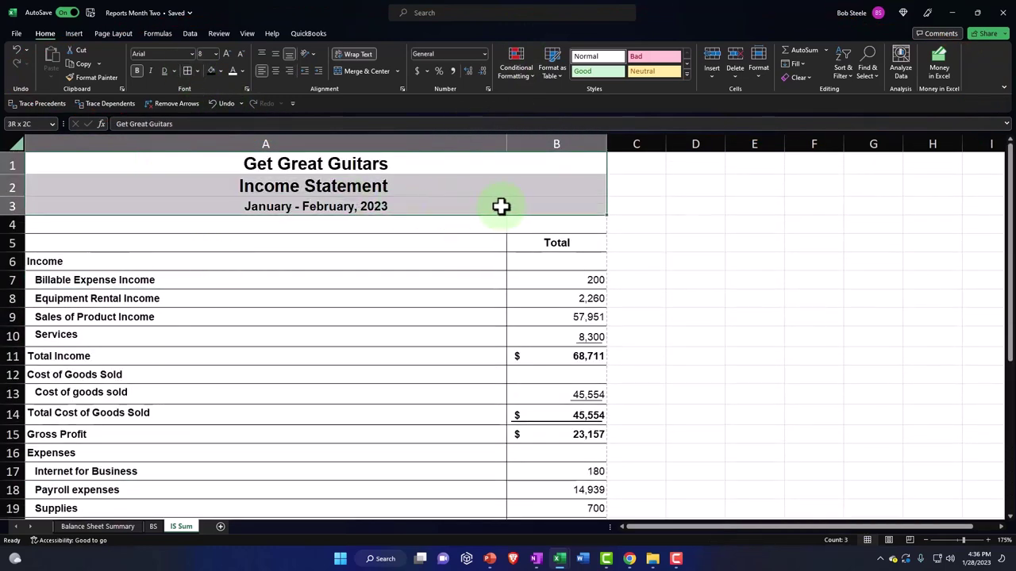
left_click(219, 71)
left_click(231, 71)
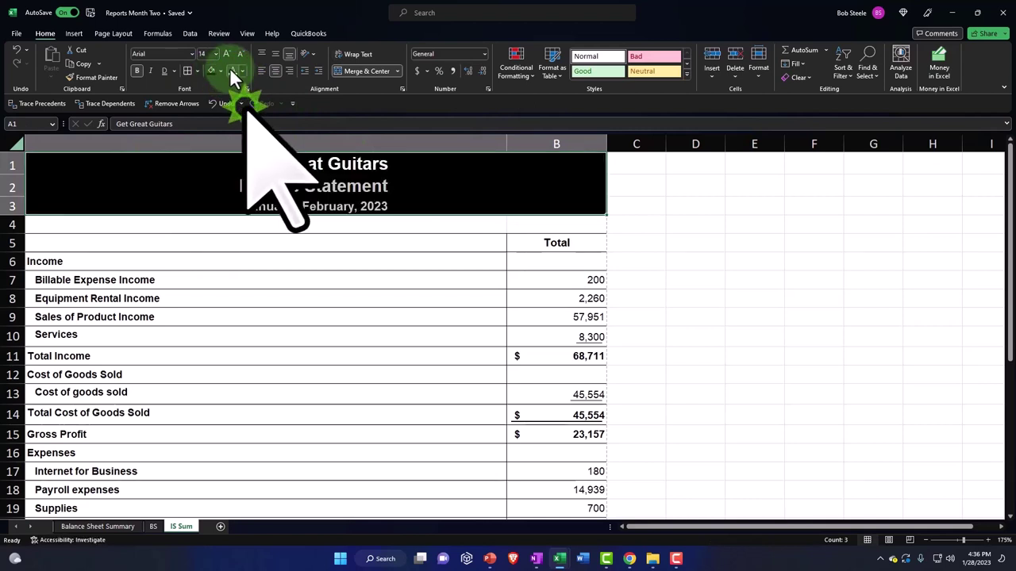
left_click(298, 309)
- Export the 4 Income Statement report from QuickBooks to Excel and open the download
mouse_move(631, 560)
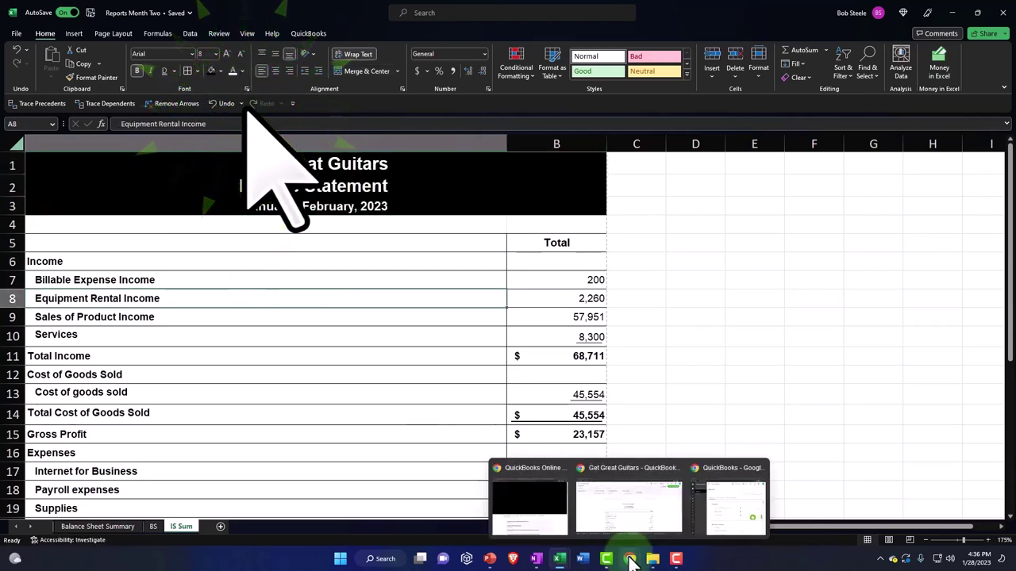
left_click(630, 526)
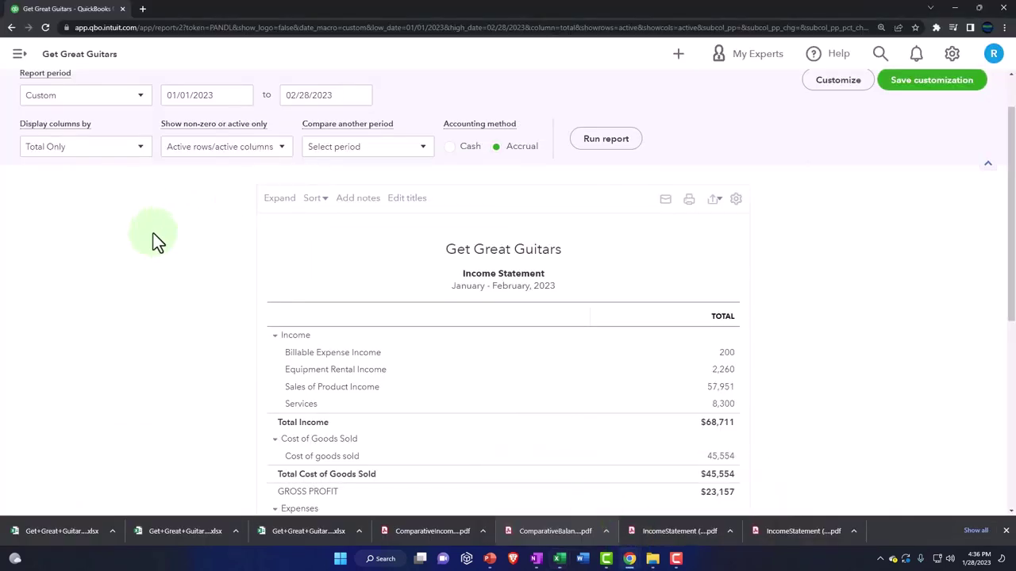
left_click(79, 123)
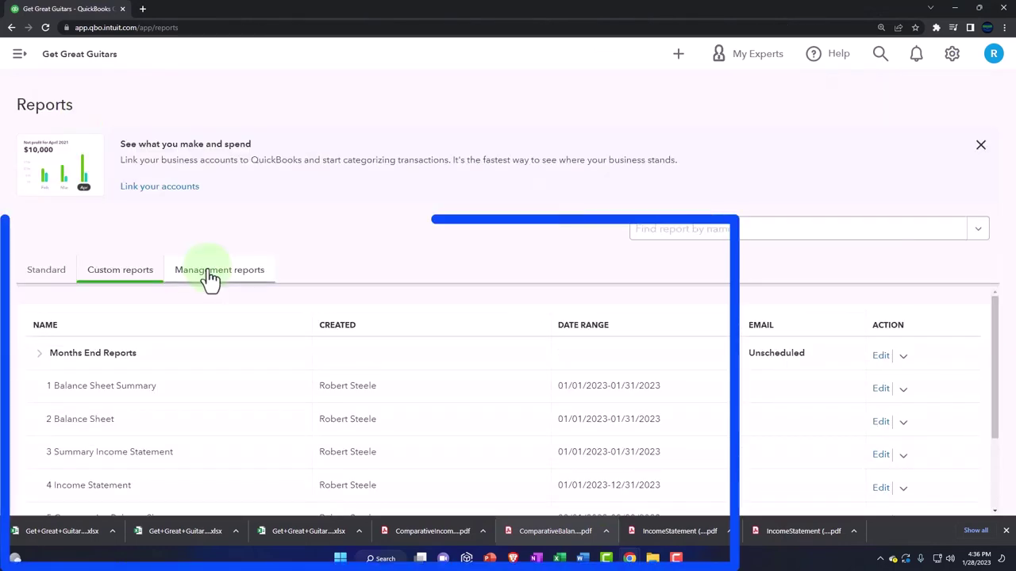
scroll(222, 421, "down", 1)
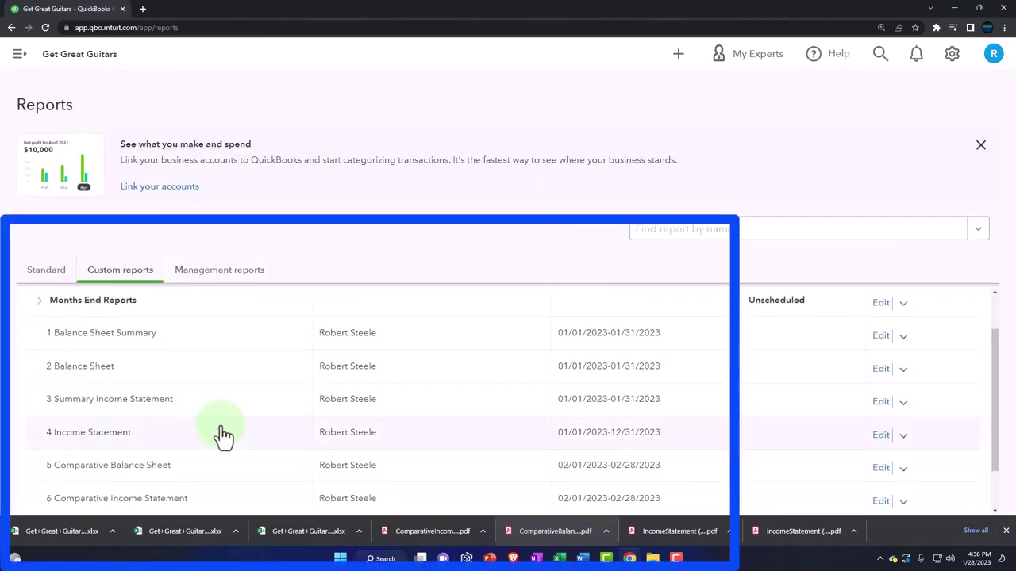
left_click(119, 435)
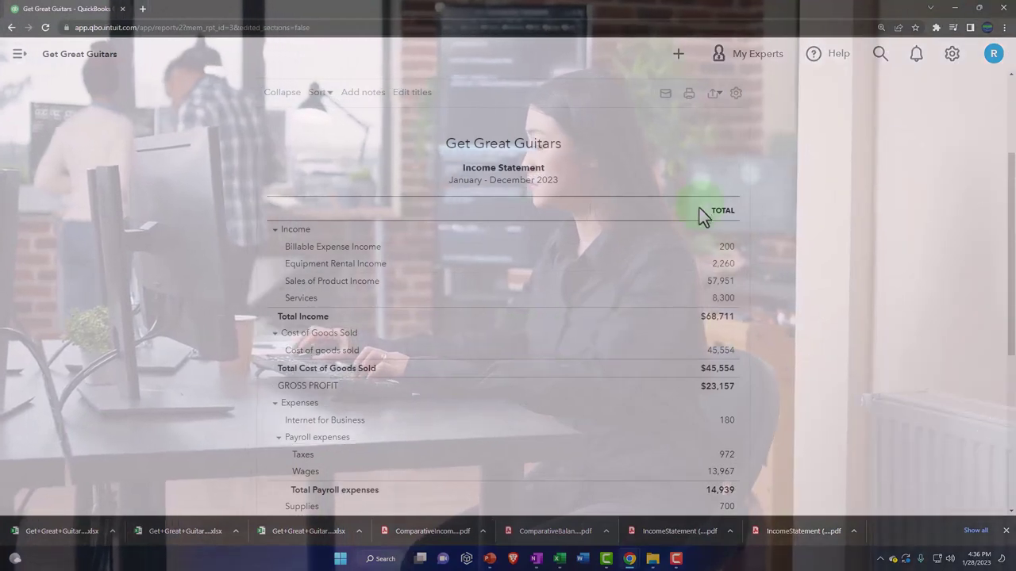
left_click(713, 200)
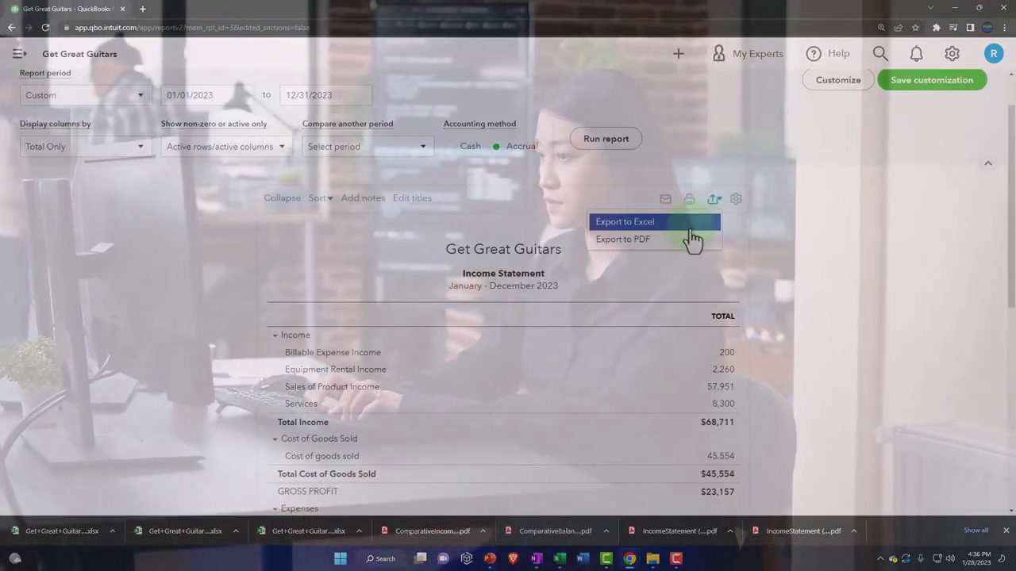
left_click(691, 225)
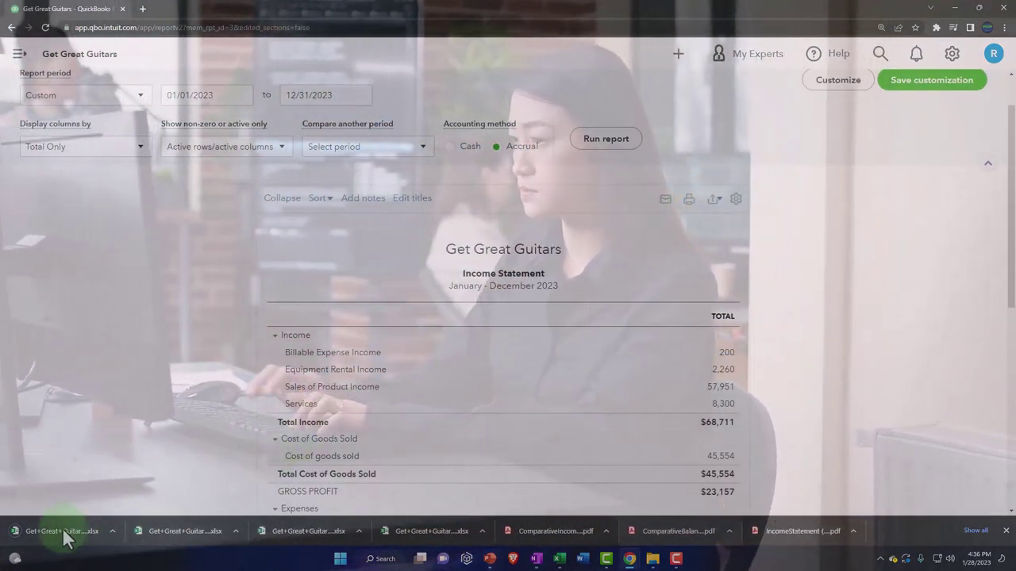
left_click(62, 532)
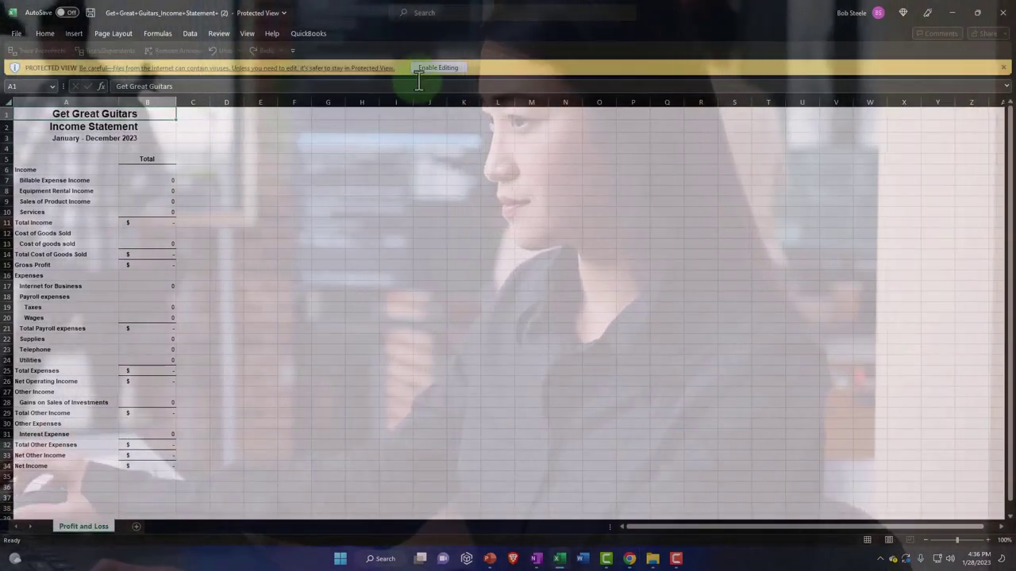
- Enable editing, copy the entire full-year income statement, and return to Reports Month Two
left_click(421, 68)
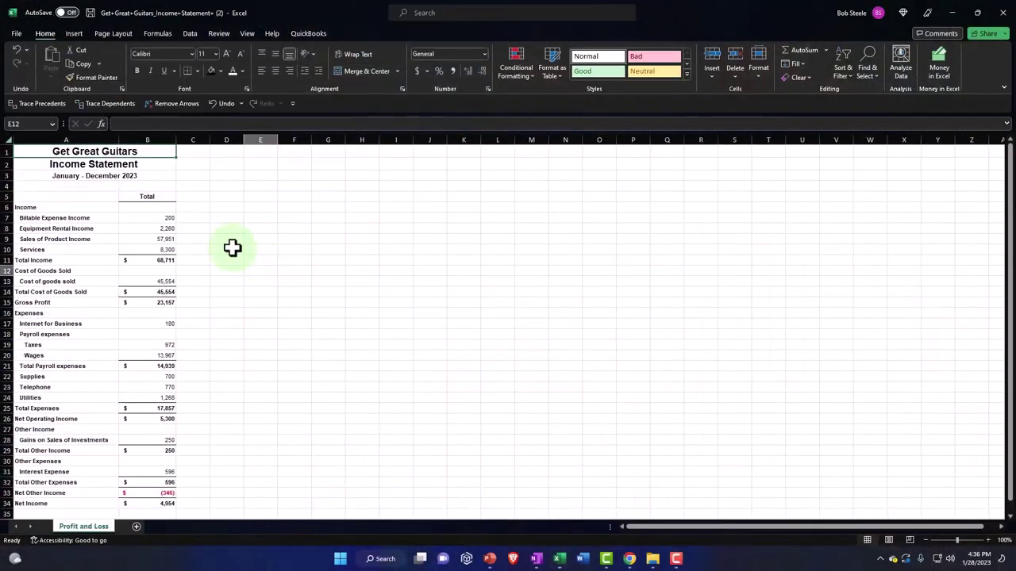
left_click(11, 142)
right_click(94, 227)
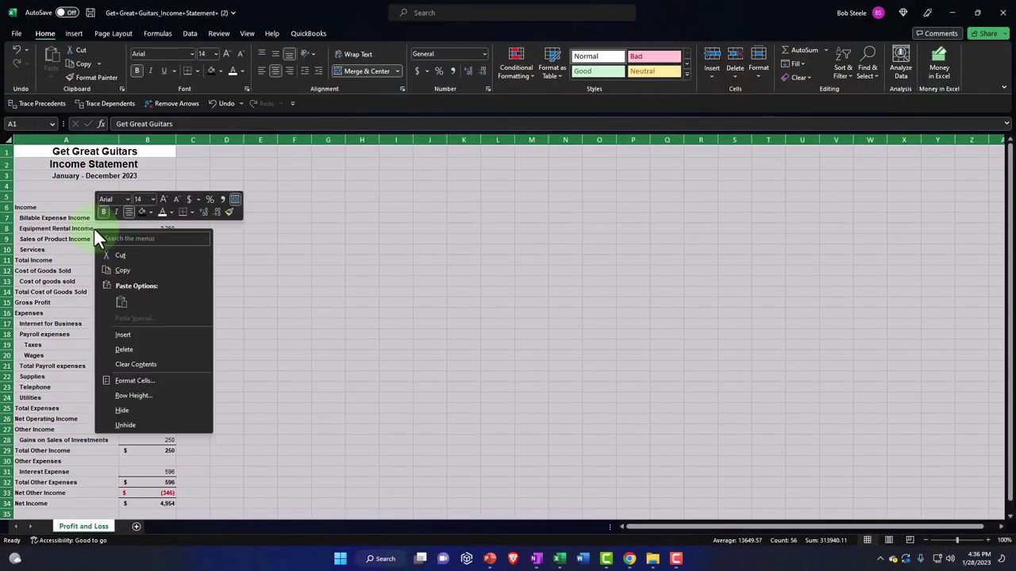
left_click(119, 271)
left_click(952, 13)
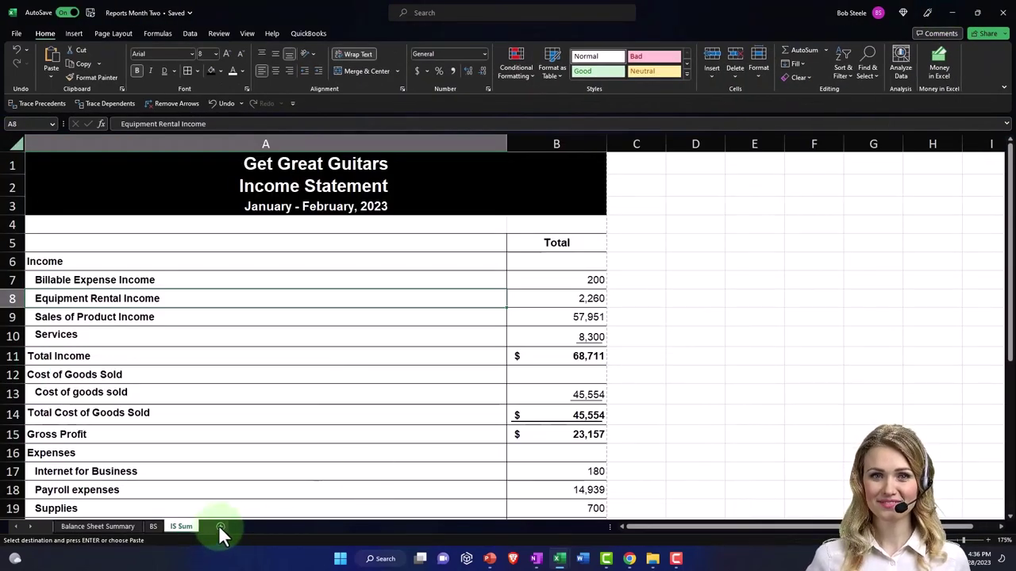
- Add a new sheet named IS
left_click(220, 527)
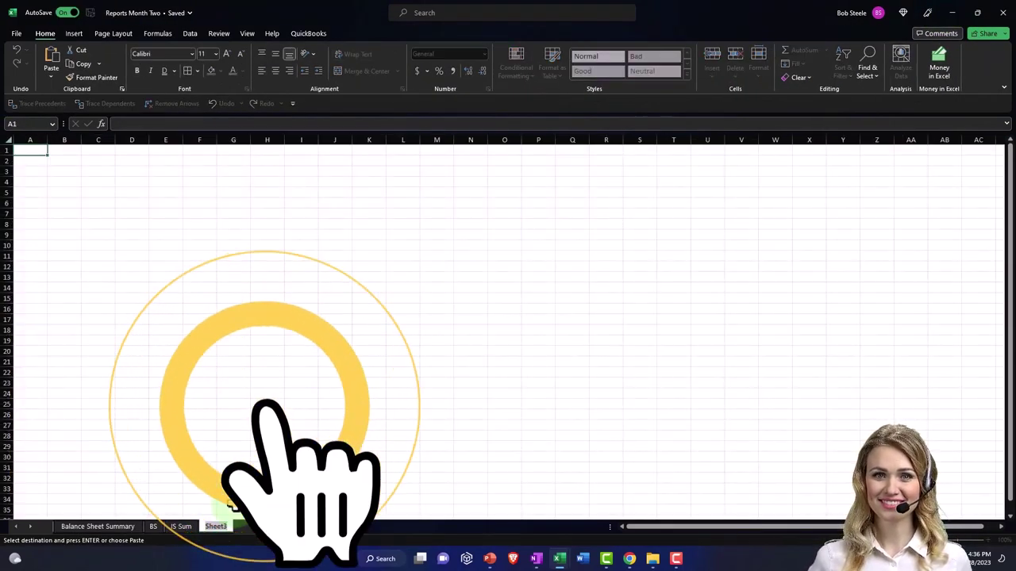
double_click(211, 527)
key("BackSpace")
left_click(232, 499)
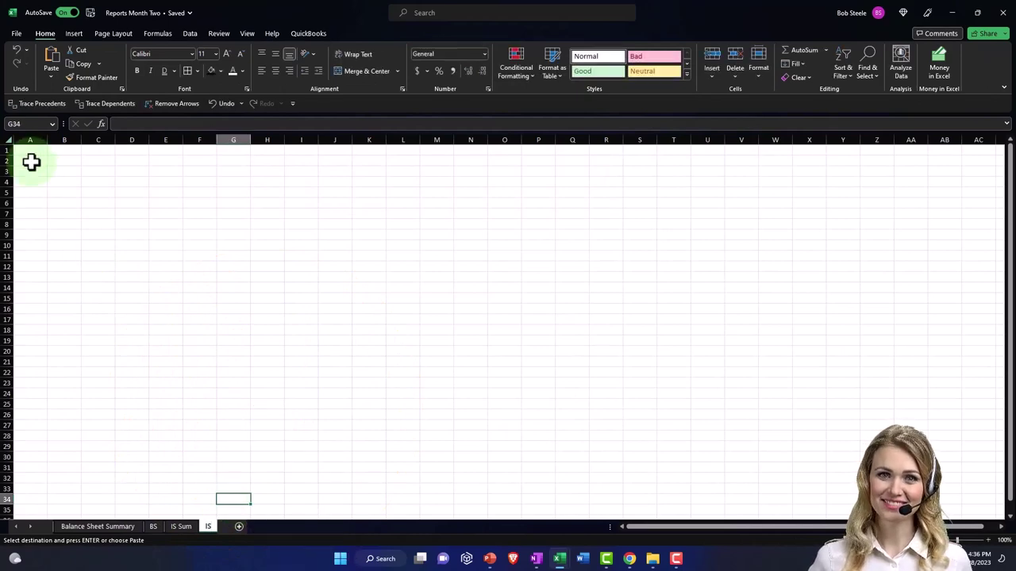
- Paste the January–December 2023 income statement into IS and check its page layout
left_click(9, 141)
right_click(100, 196)
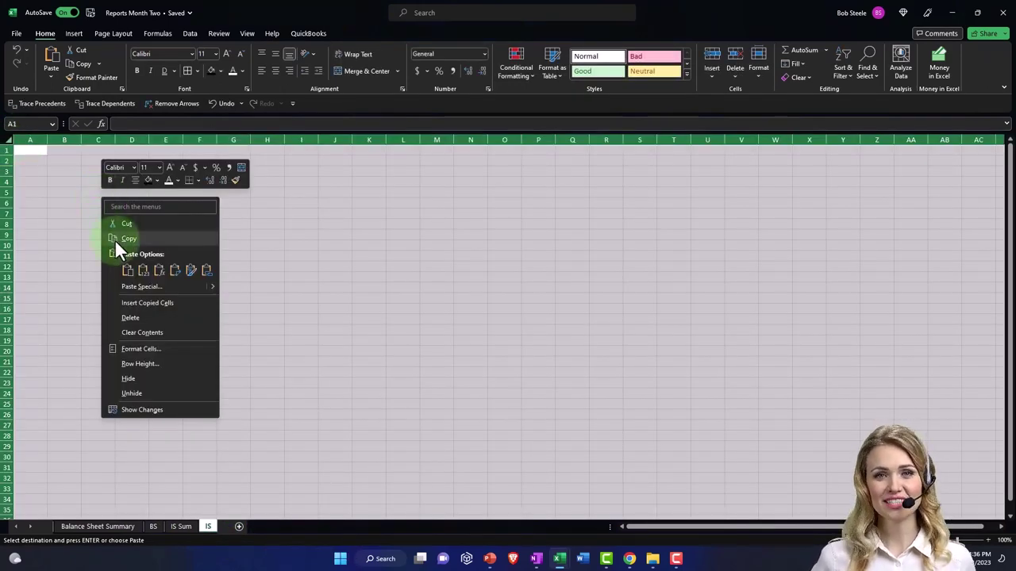
left_click(127, 270)
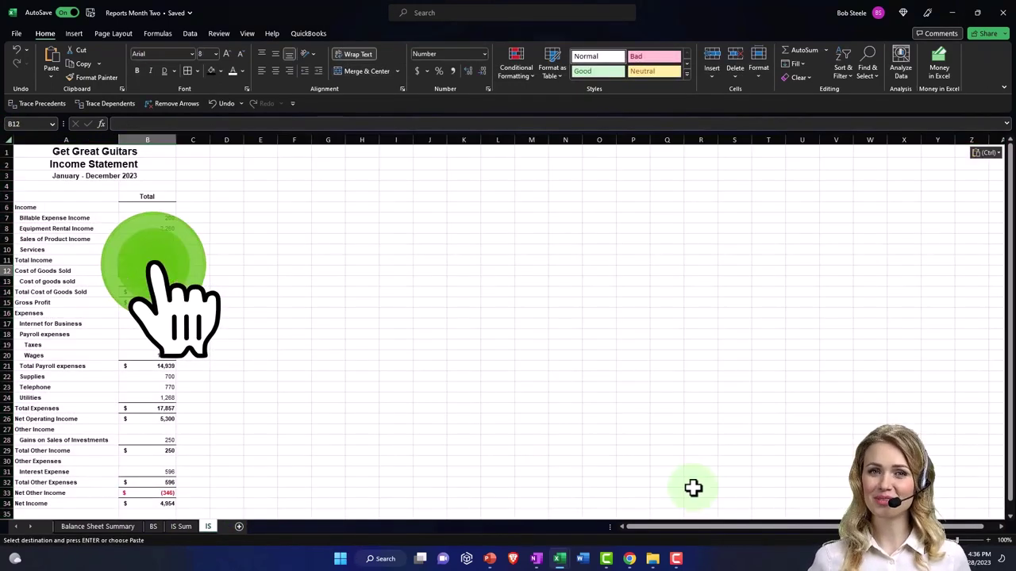
scroll(725, 477, "up", 5)
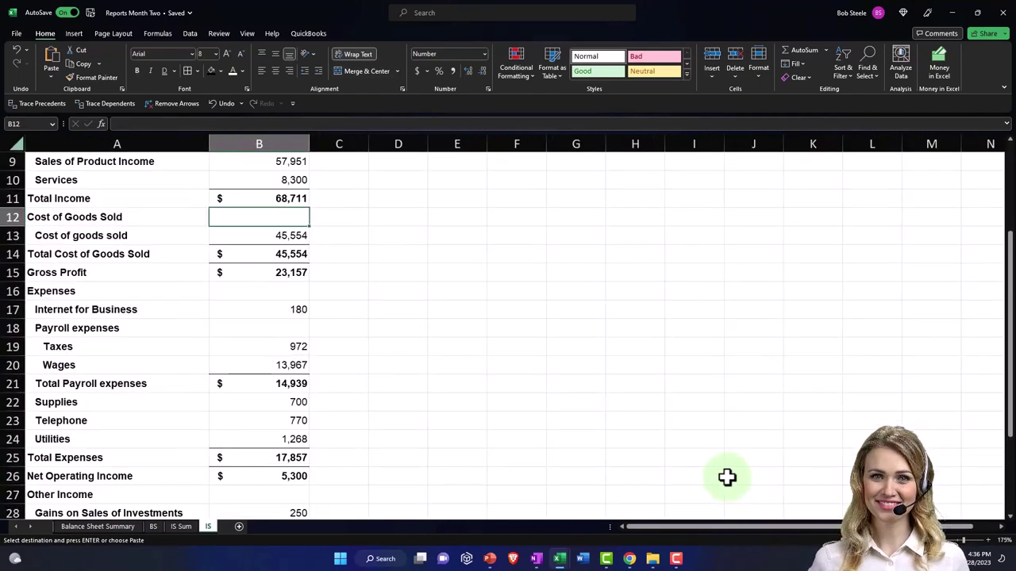
scroll(726, 476, "up", 1)
left_click(888, 540)
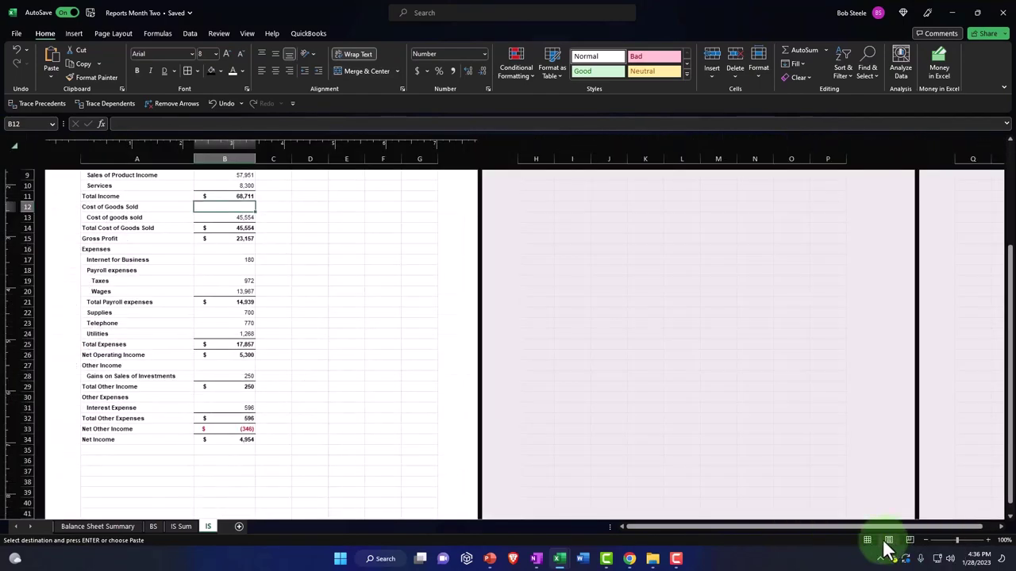
left_click(868, 541)
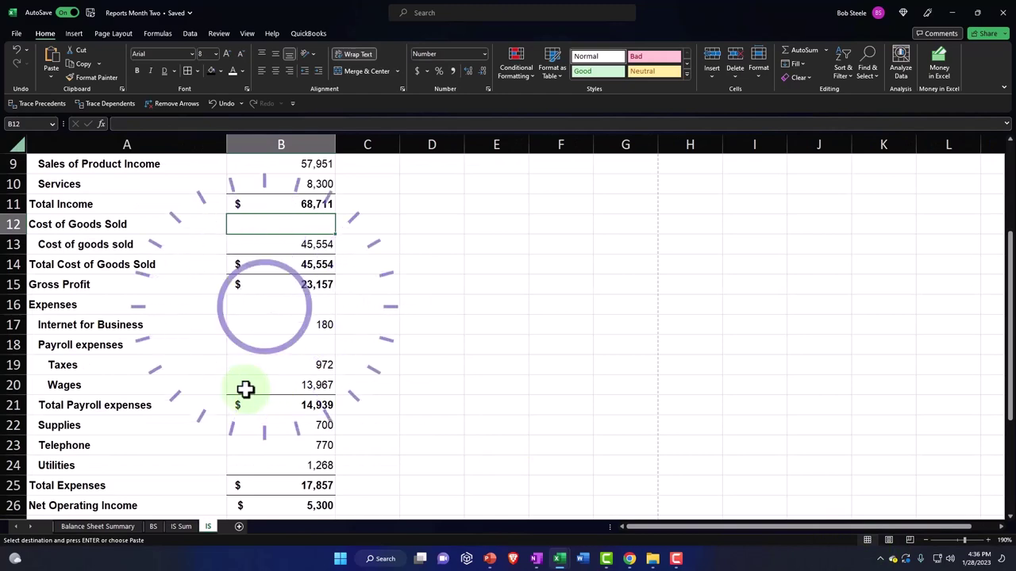
left_click(246, 389)
scroll(245, 381, "up", 3)
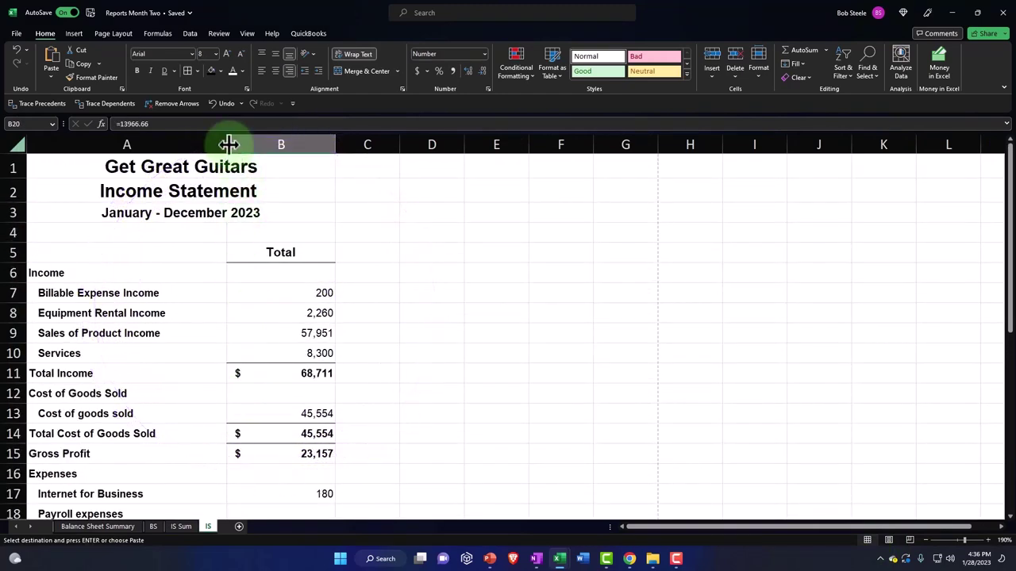
- Widen column A to fit account names and underline the last detail amounts, including Utilities
left_click_drag(229, 143, 618, 149)
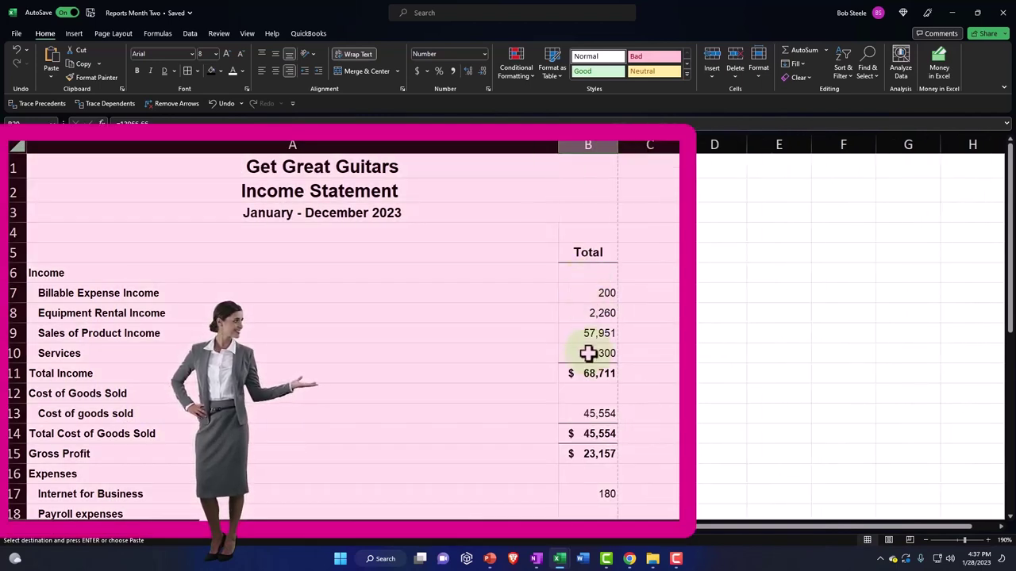
scroll(594, 373, "down", 1)
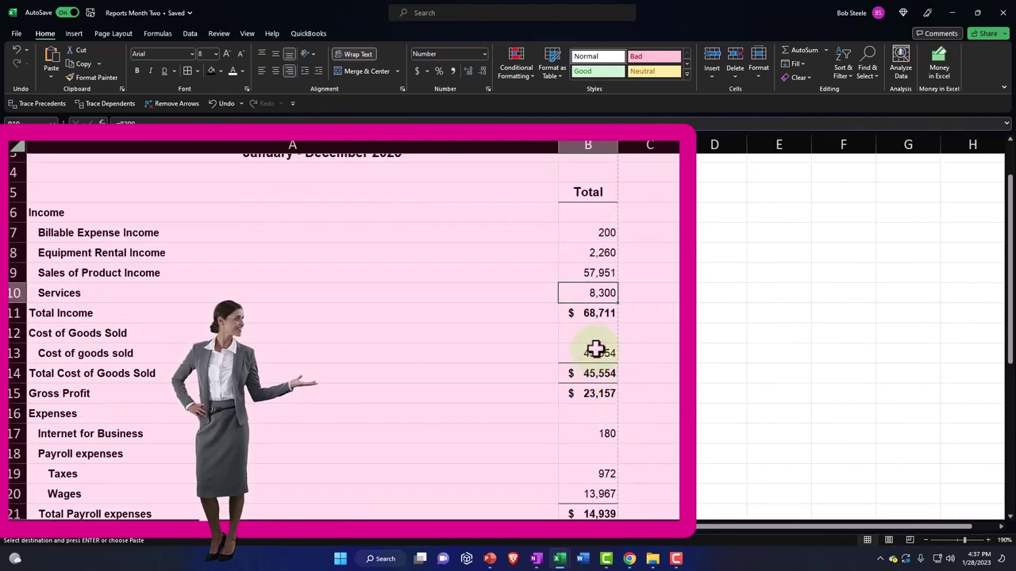
scroll(596, 377, "down", 1)
scroll(596, 433, "down", 1)
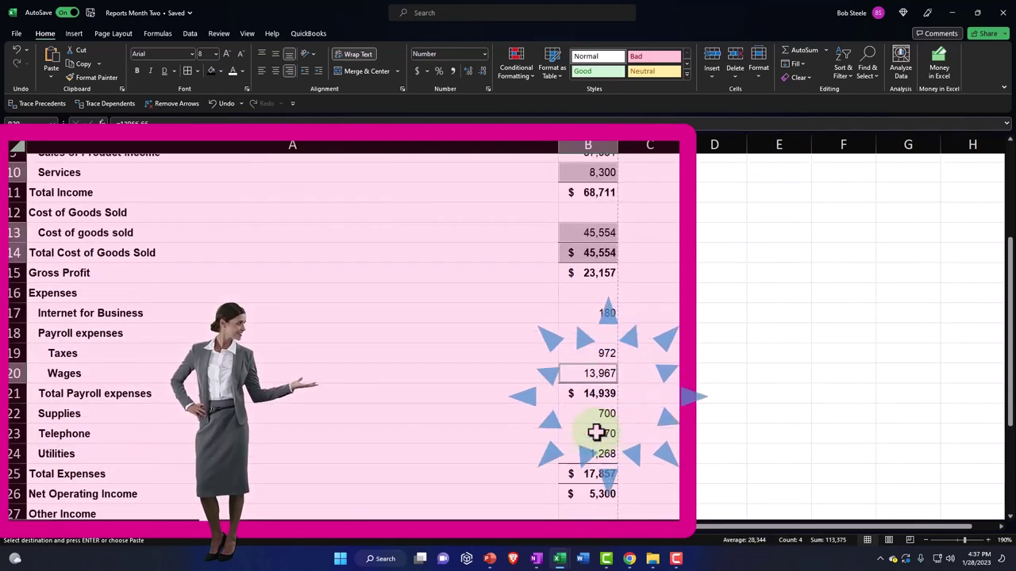
left_click(595, 453, "ctrl")
scroll(585, 446, "down", 1)
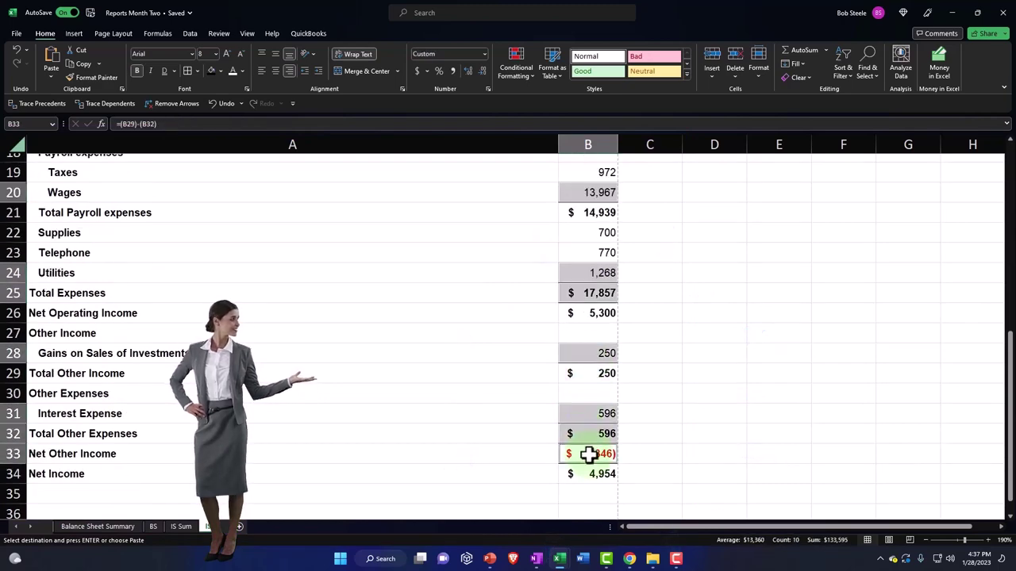
scroll(588, 454, "down", 1)
left_click(172, 70)
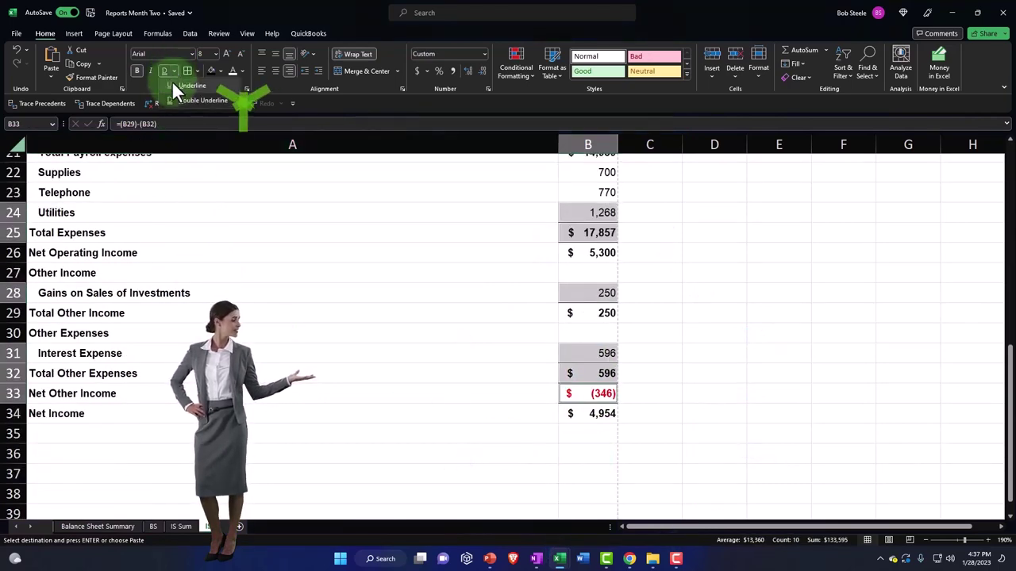
- Double-underline the Net Income total in B34 and select the account rows for borders
left_click(612, 426)
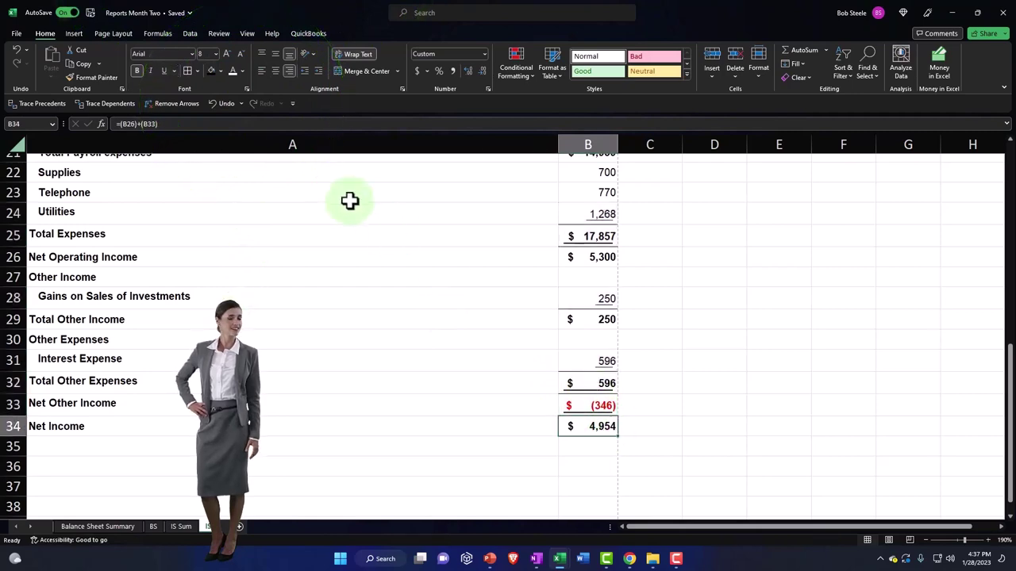
left_click(191, 101)
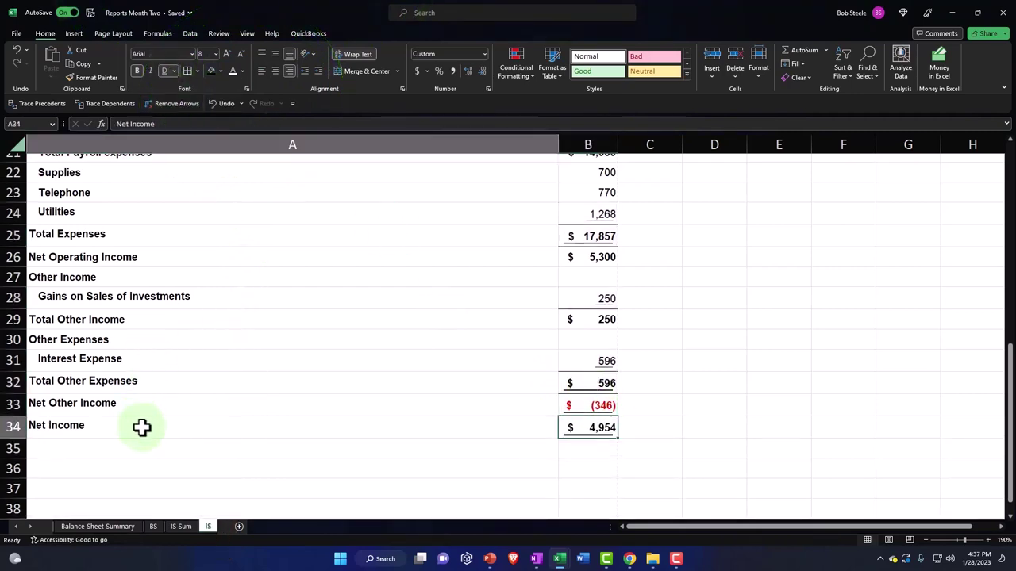
mouse_move(141, 426)
left_mouse_down()
mouse_move(537, 50)
mouse_move(540, 2)
mouse_move(576, 277)
mouse_move(578, 252)
left_mouse_up()
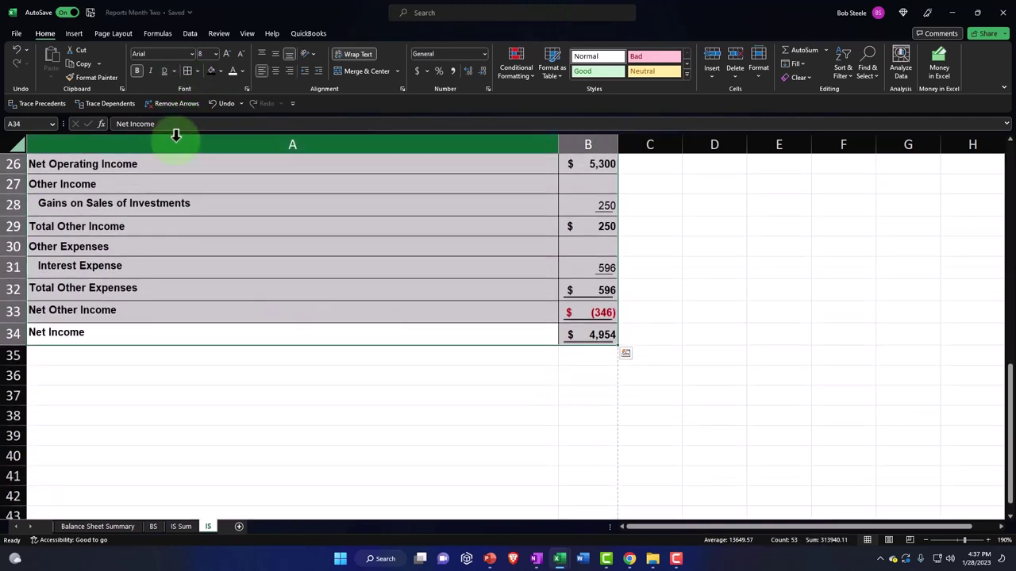
scroll(136, 320, "up", 8)
left_click(142, 161)
- Give the three title rows a black fill with white text, then return to QuickBooks
left_click_drag(143, 161, 438, 213)
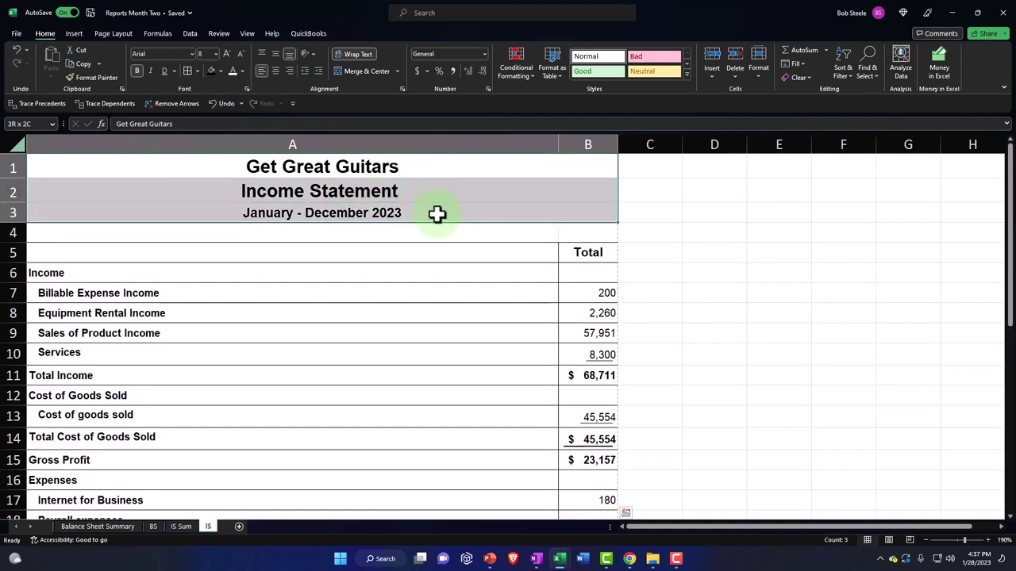
left_click(211, 72)
left_click(230, 71)
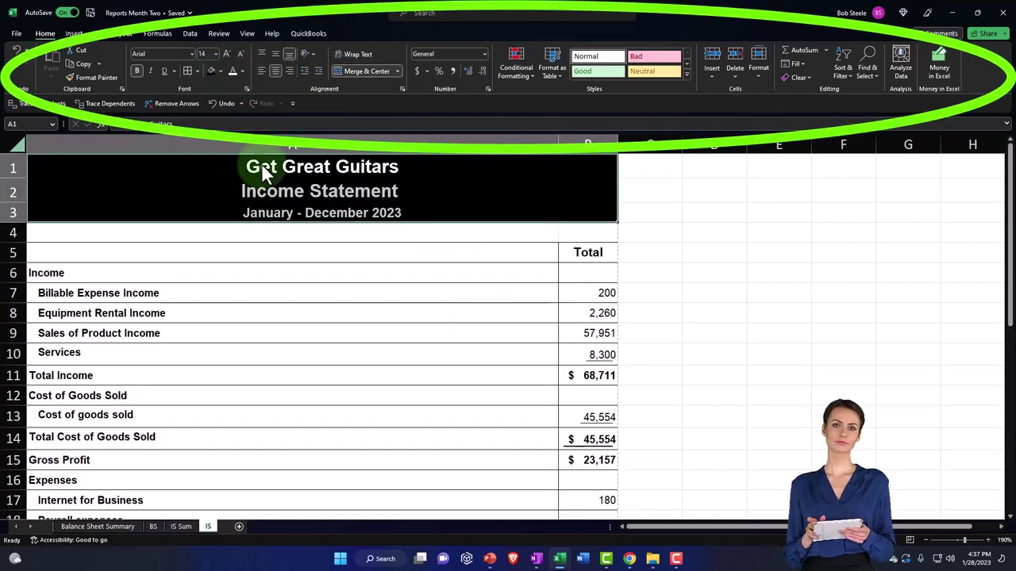
mouse_move(630, 559)
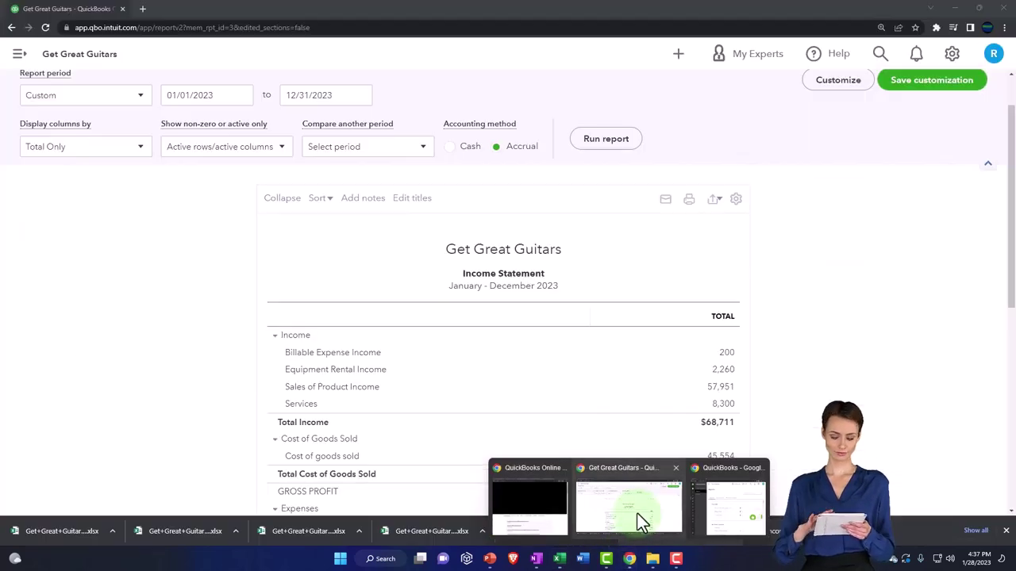
left_click(637, 513)
- Export the custom Comparative Balance Sheet report to Excel and bring up the downloaded workbook
scroll(88, 294, "up", 2)
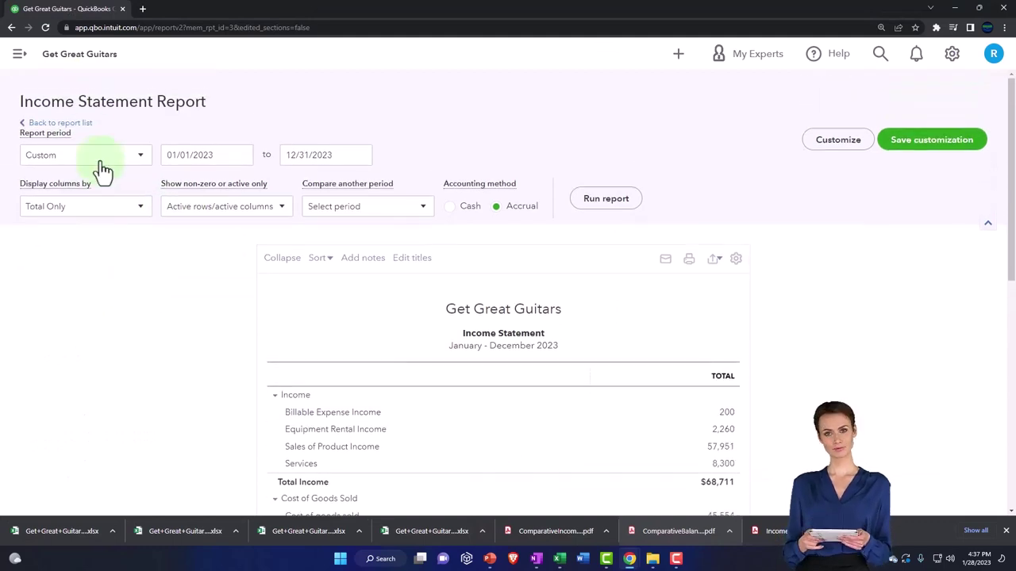
left_click(79, 122)
scroll(215, 369, "down", 2)
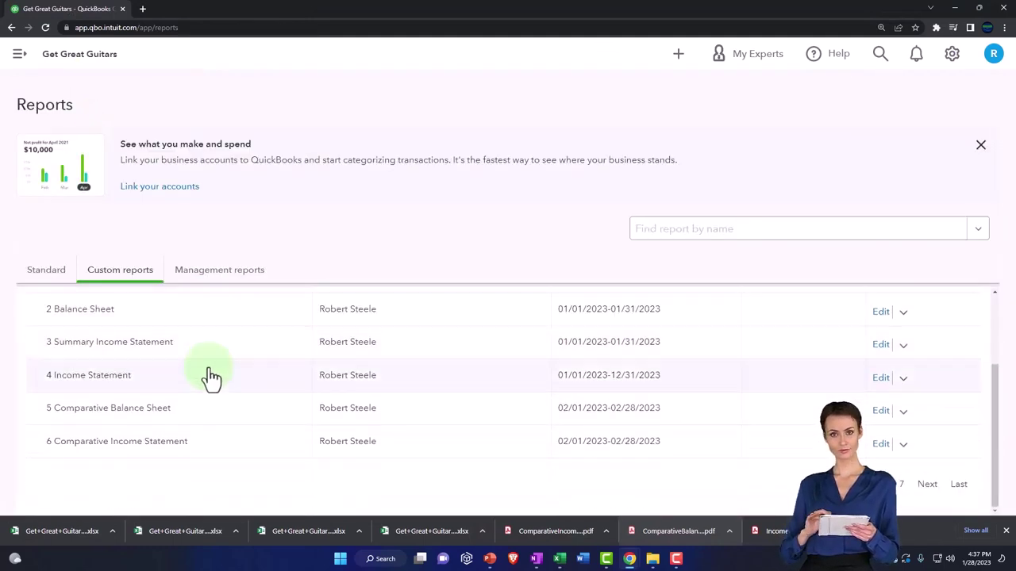
left_click(124, 415)
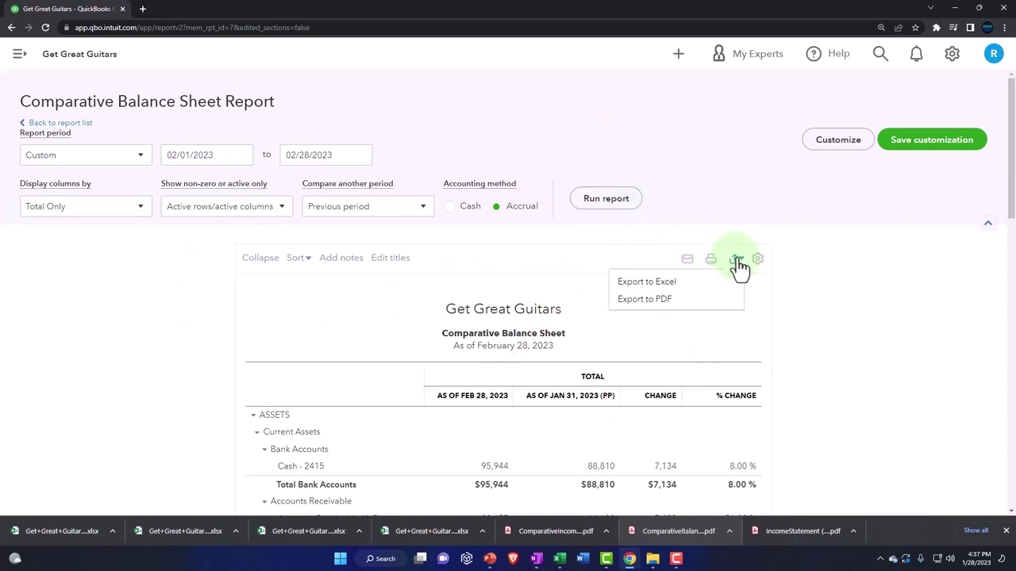
left_click(728, 284)
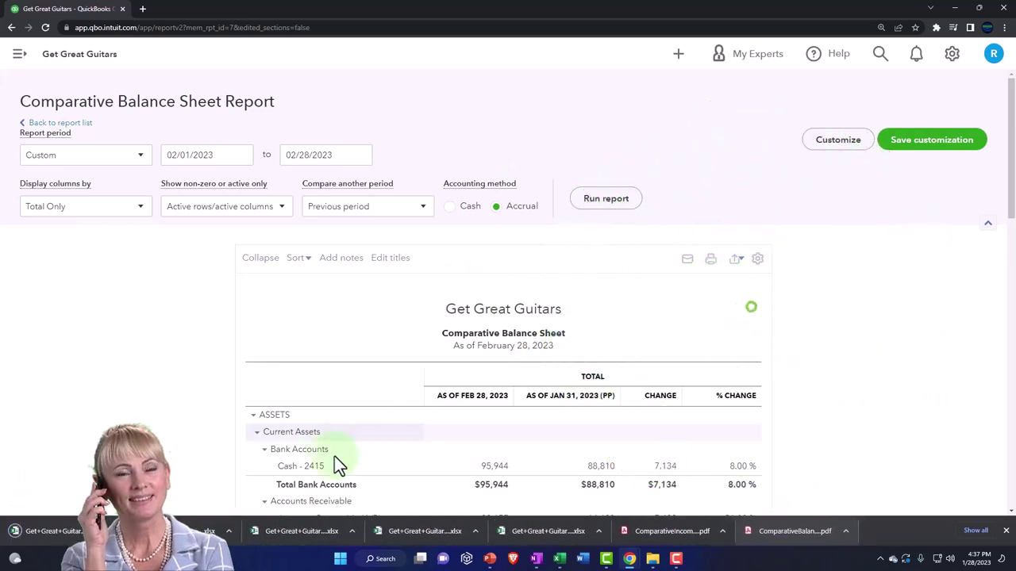
key("alt+Tab")
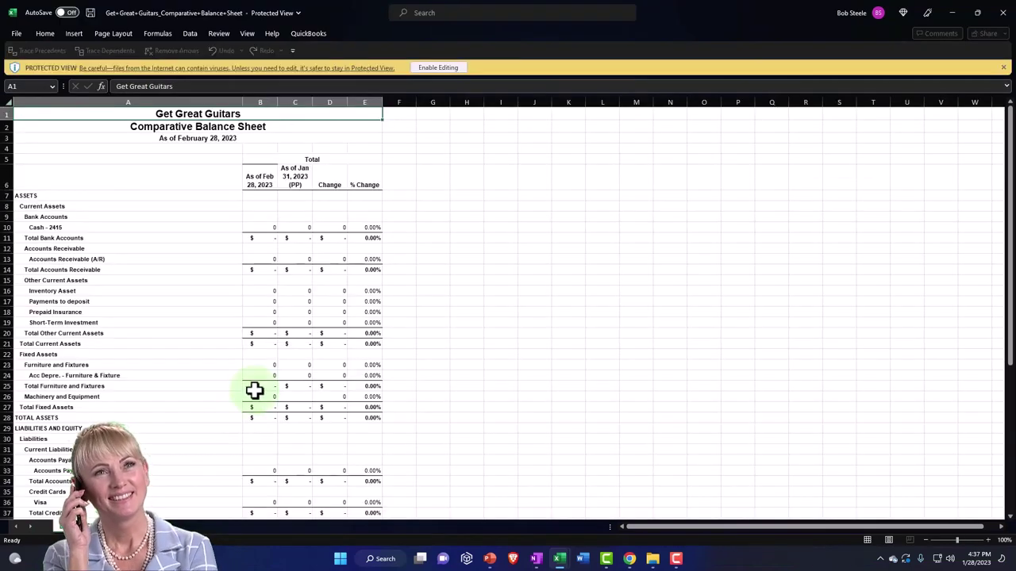
- Enable editing, copy the whole comparative balance sheet and paste it into A1 of a new sheet
left_click(455, 71)
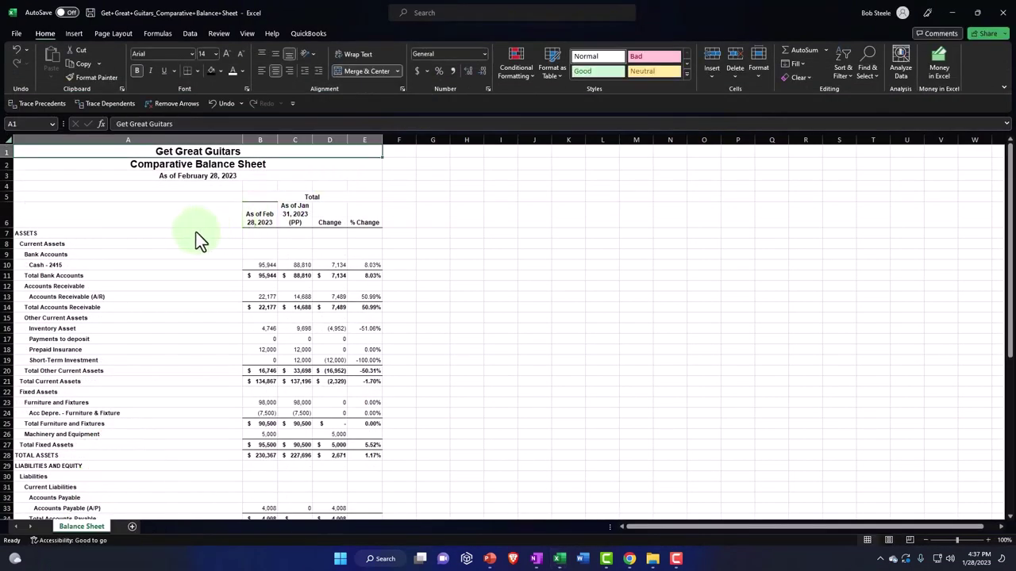
left_click(8, 138)
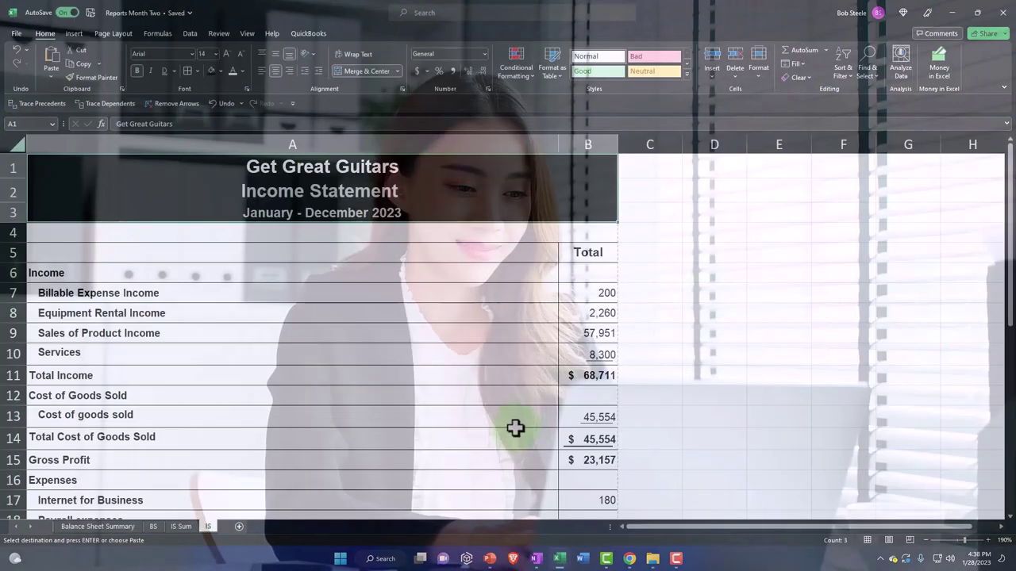
left_click(239, 527)
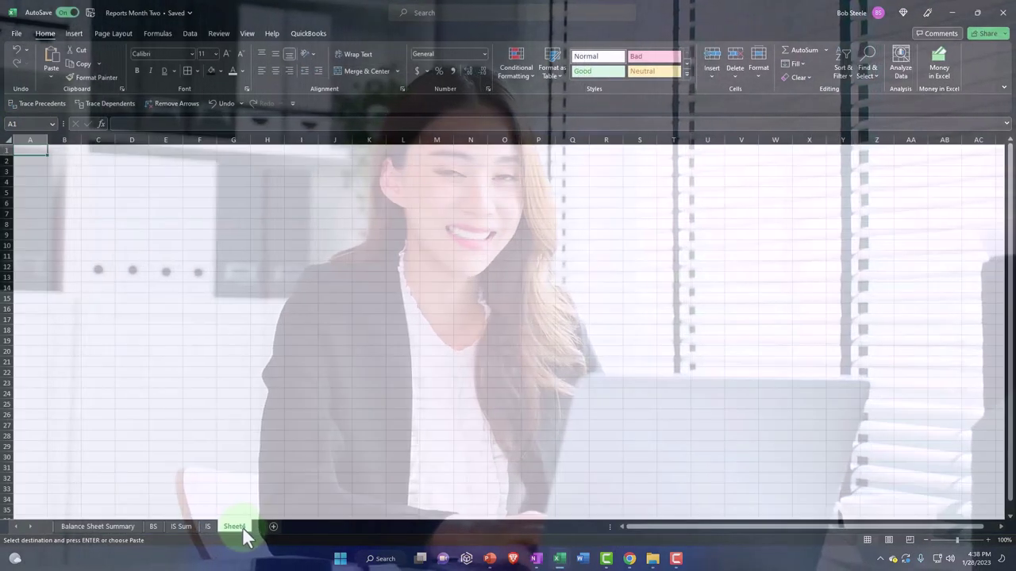
left_click(33, 149)
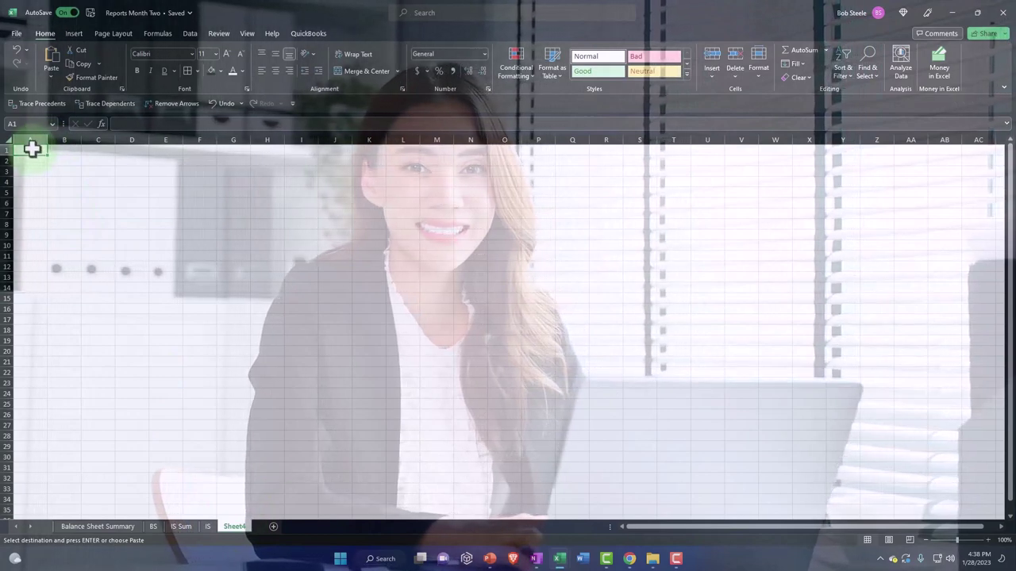
key("Return")
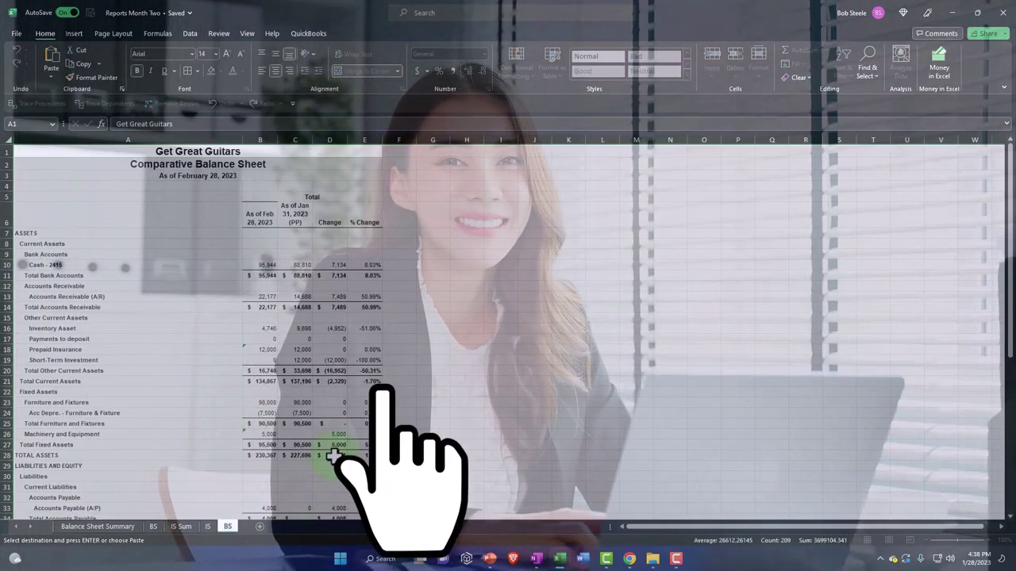
- Name the new sheet 'BS Comp' and toggle Page Layout and Normal views to show page breaks
type("Comp")
left_click(196, 396)
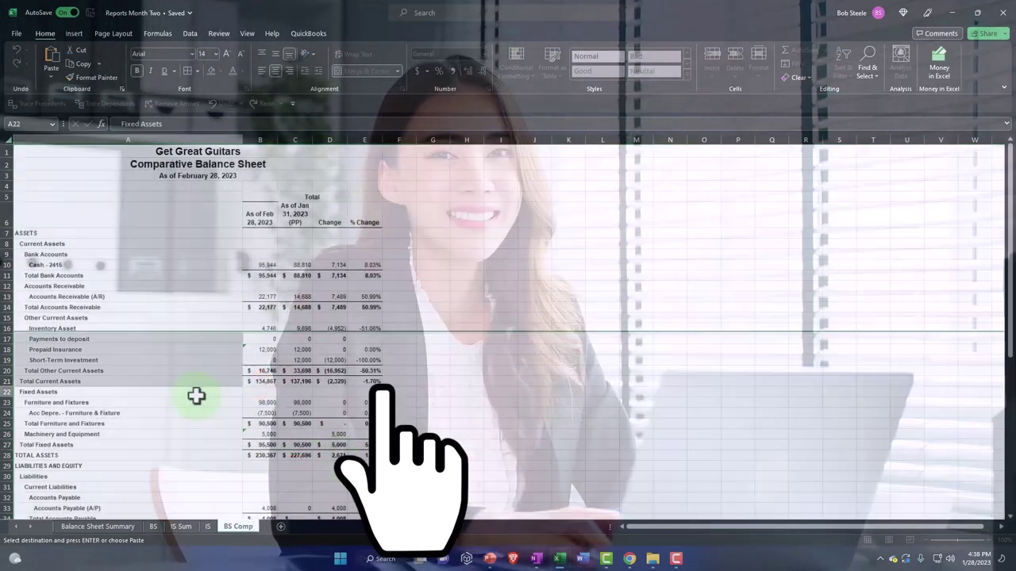
scroll(198, 402, "up", 3)
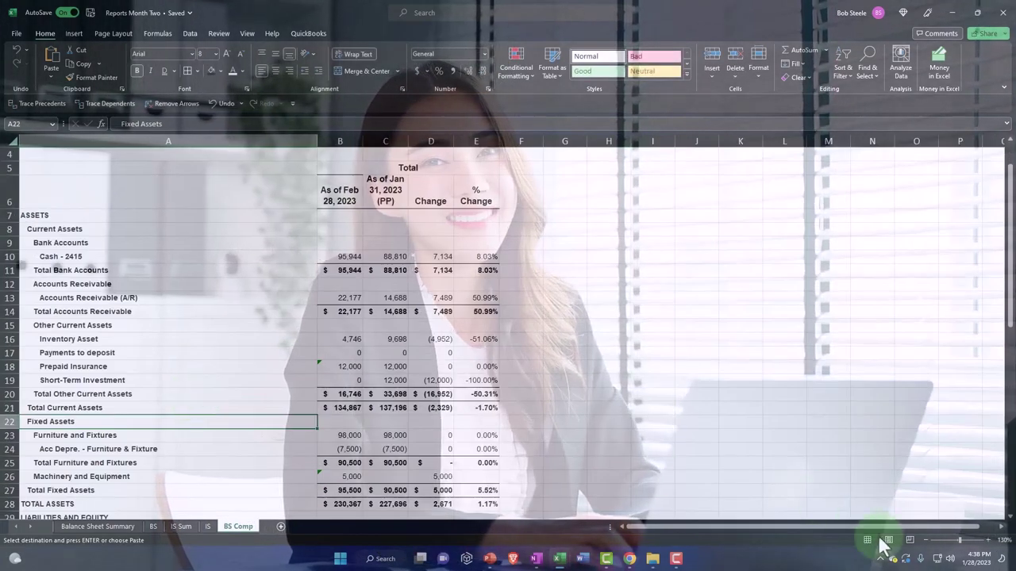
left_click(889, 543)
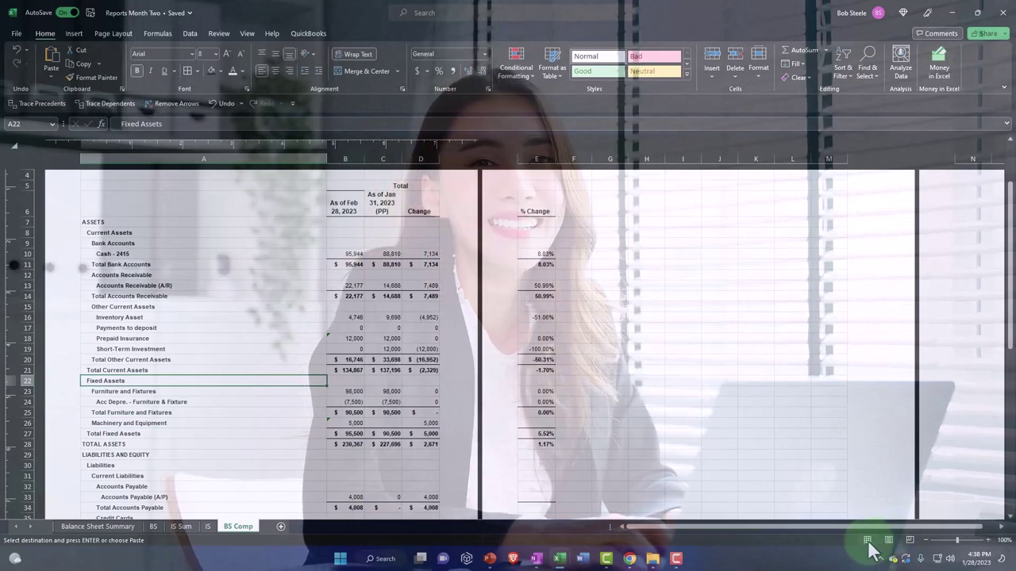
left_click(867, 541)
scroll(293, 381, "down", 4)
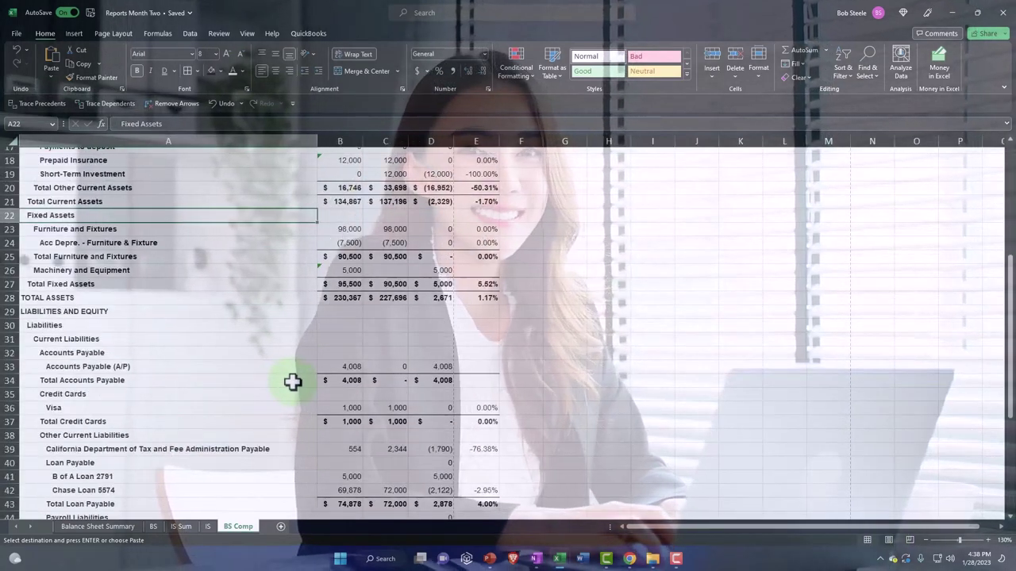
scroll(293, 382, "up", 5)
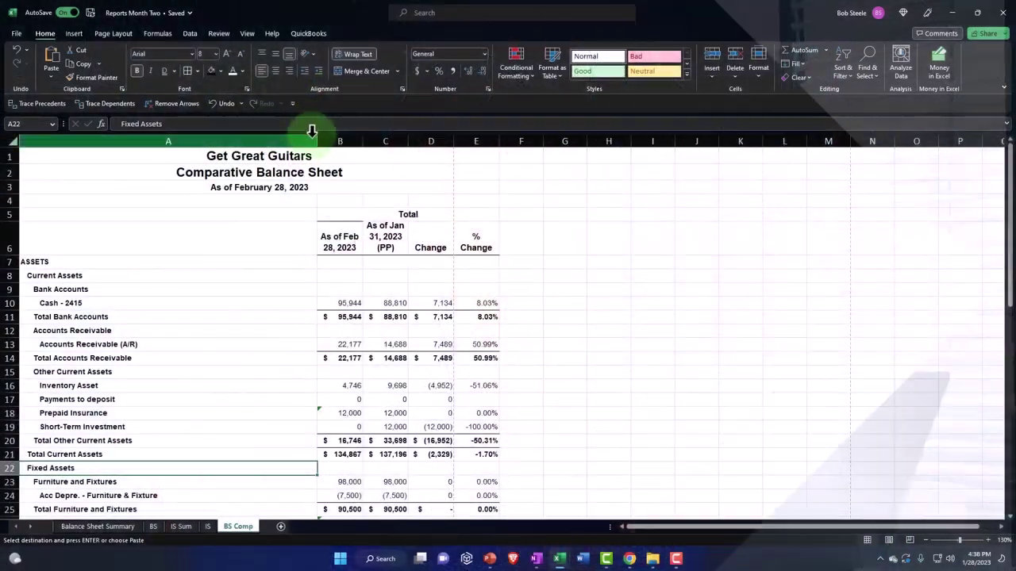
- Narrow column A and delete the Total header in row 5 so ASSETS starts in row 6
left_click_drag(287, 145, 260, 149)
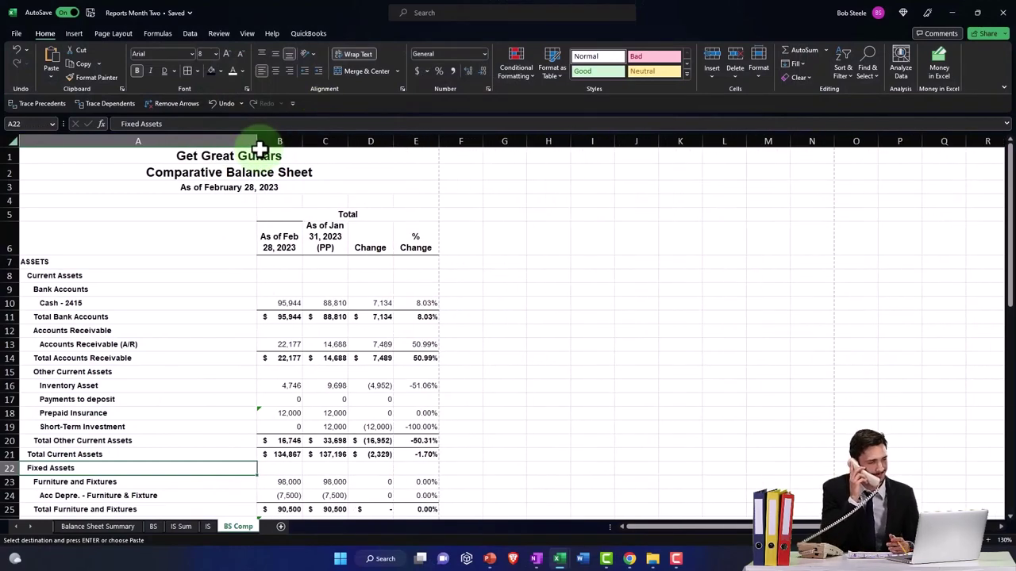
left_click(7, 212)
right_click(54, 214)
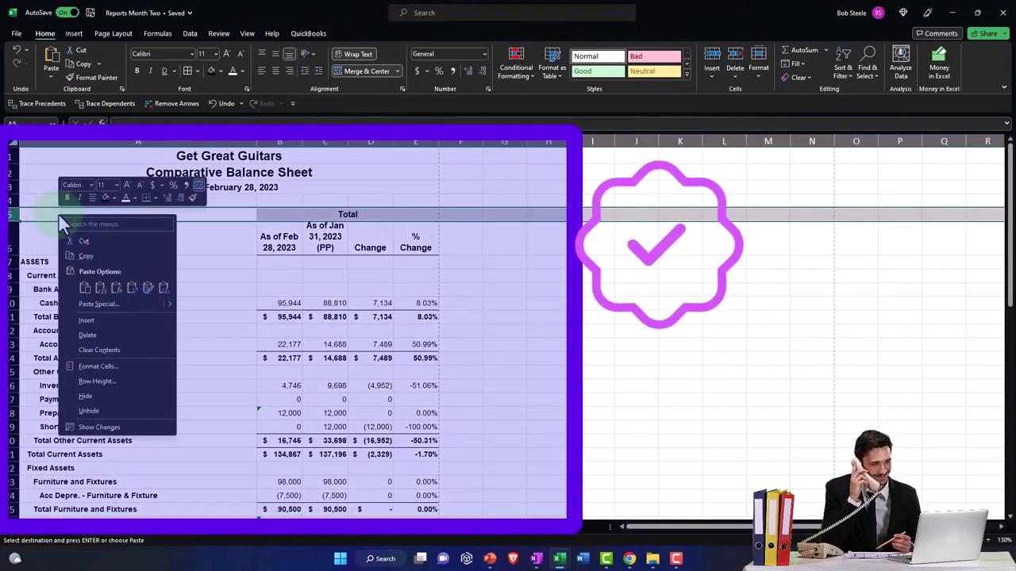
left_click(88, 336)
left_click(152, 304)
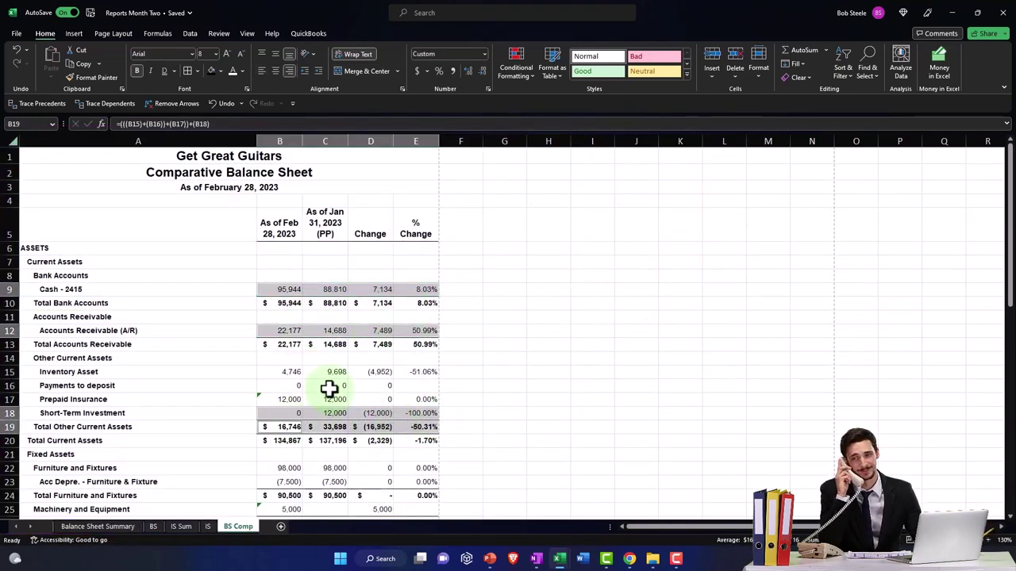
- Underline the last amount rows of each group, such as Acc Depre. and Machinery and Equipment
scroll(329, 387, "down", 2)
left_click_drag(284, 401, 433, 403)
key("F4")
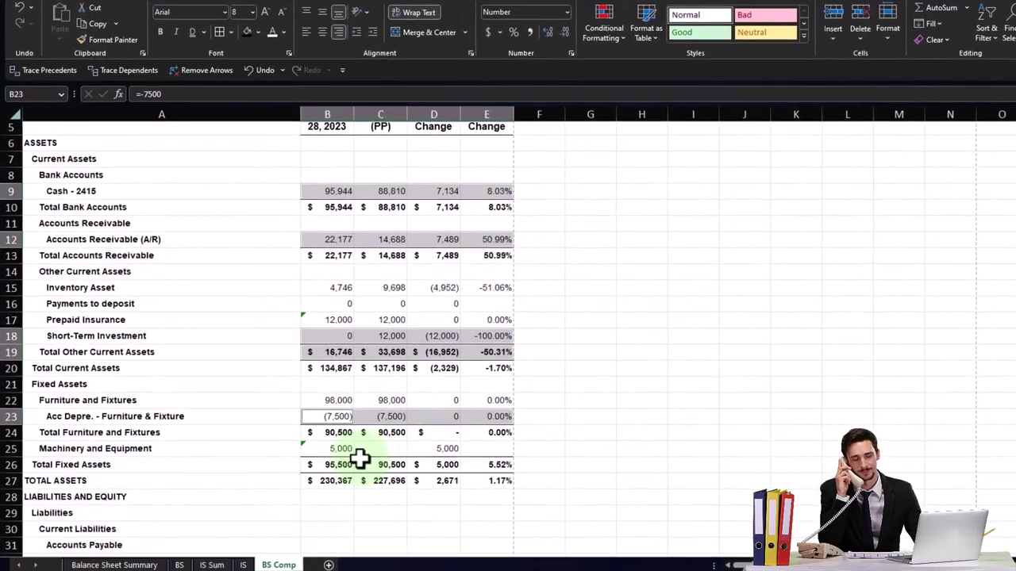
left_click_drag(301, 430, 355, 433)
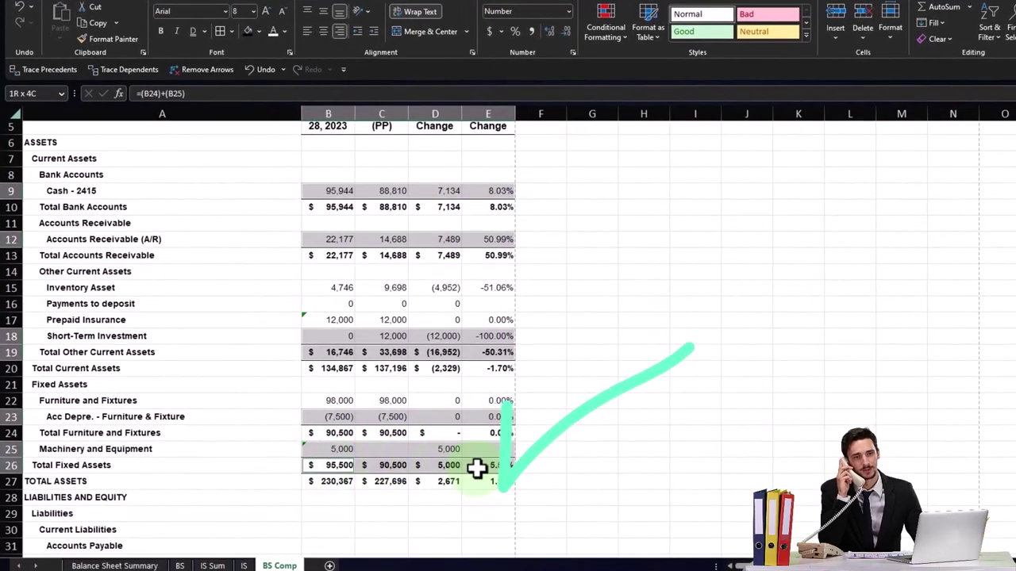
scroll(429, 455, "down", 4)
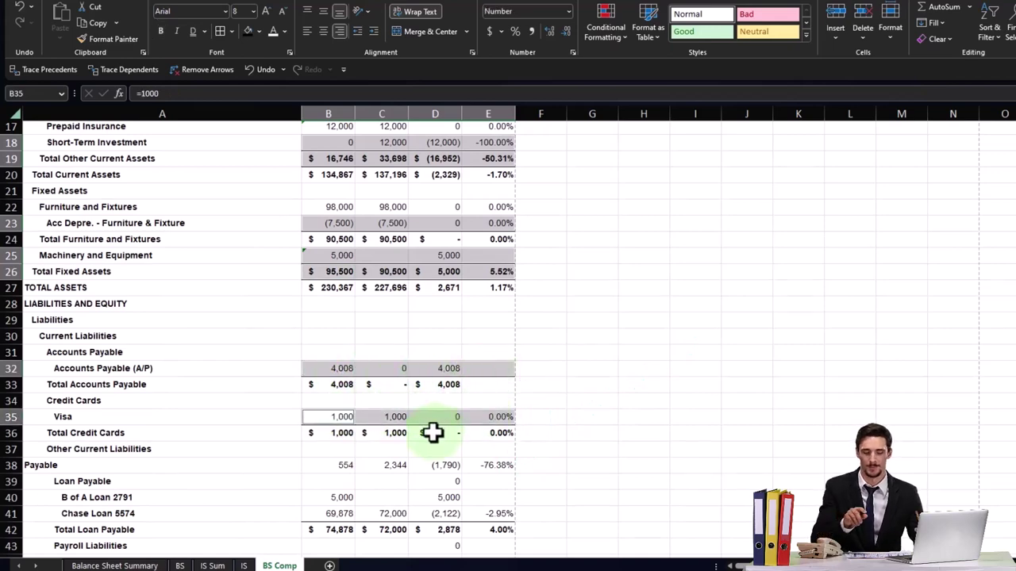
scroll(408, 431, "down", 2)
scroll(403, 422, "down", 2)
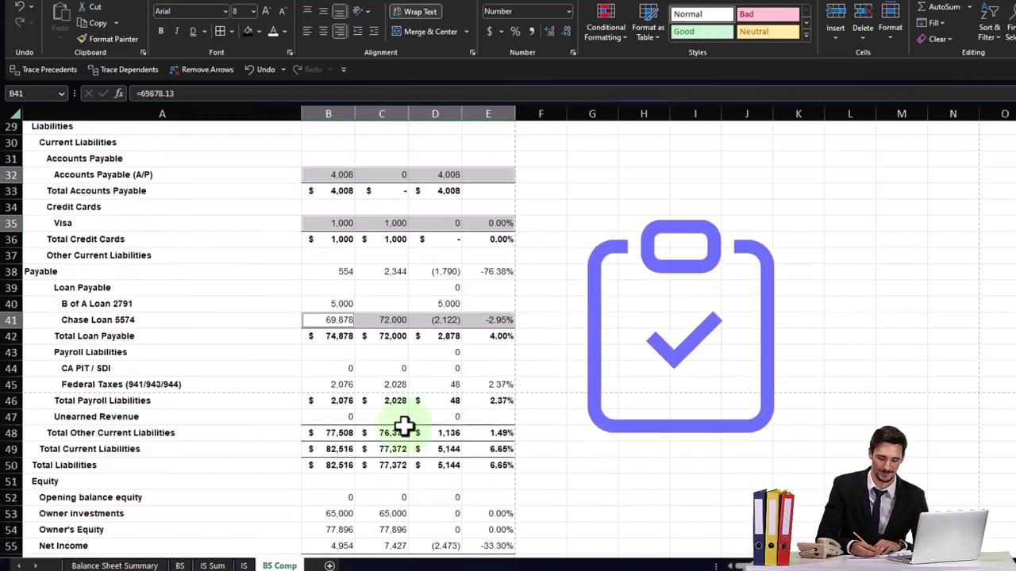
left_click_drag(354, 436, 476, 448)
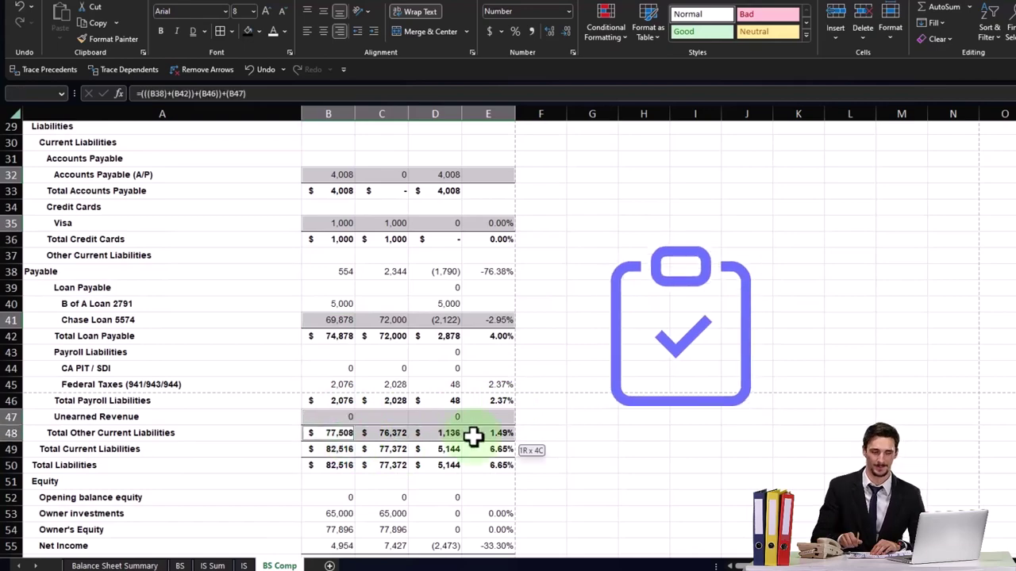
scroll(441, 440, "down", 3)
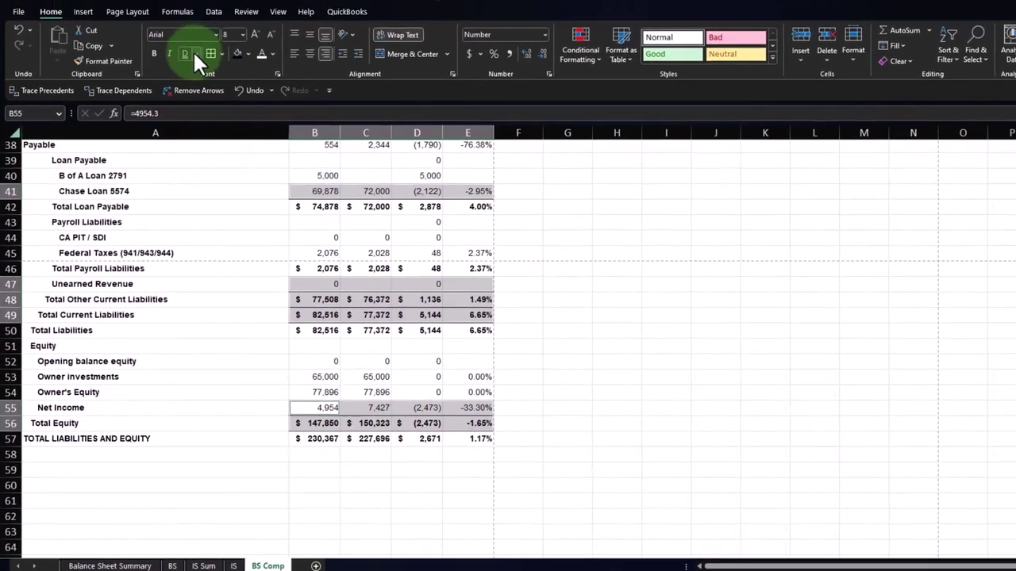
left_click(203, 31)
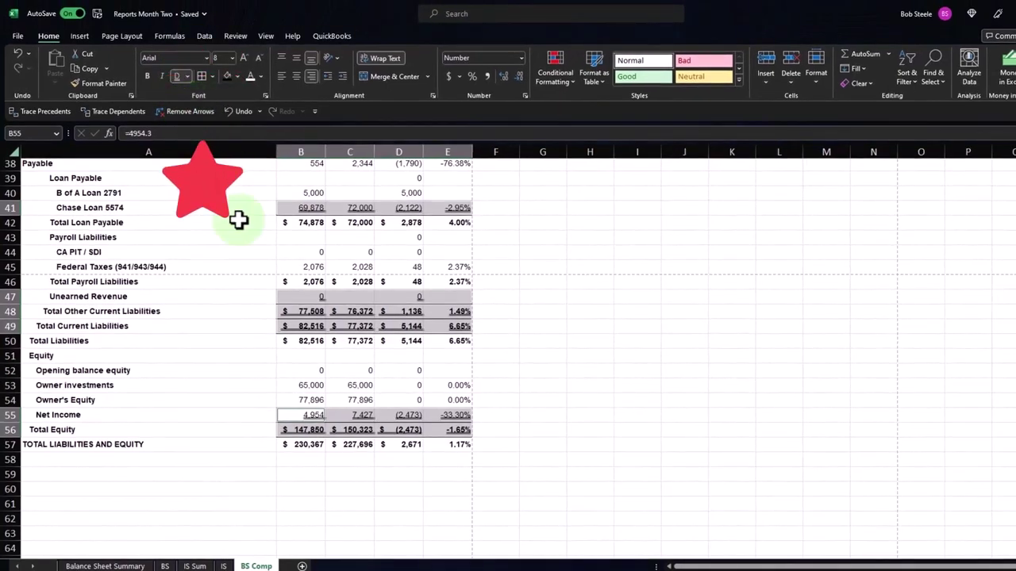
- Select the TOTAL LIABILITIES AND EQUITY amounts and the row 27 TOTAL ASSETS amounts
left_click_drag(316, 444, 404, 442)
scroll(396, 415, "up", 8)
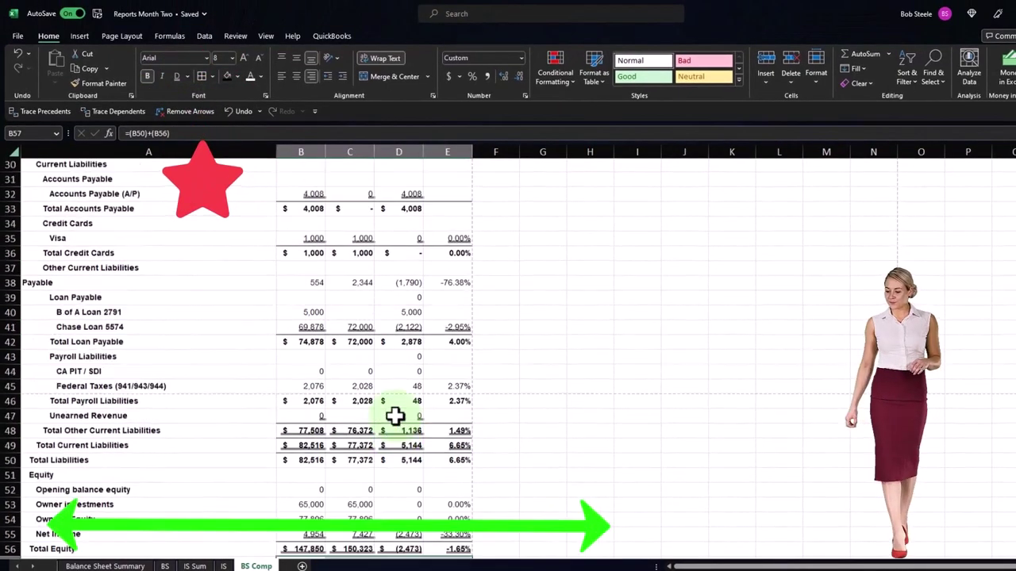
scroll(396, 412, "up", 5)
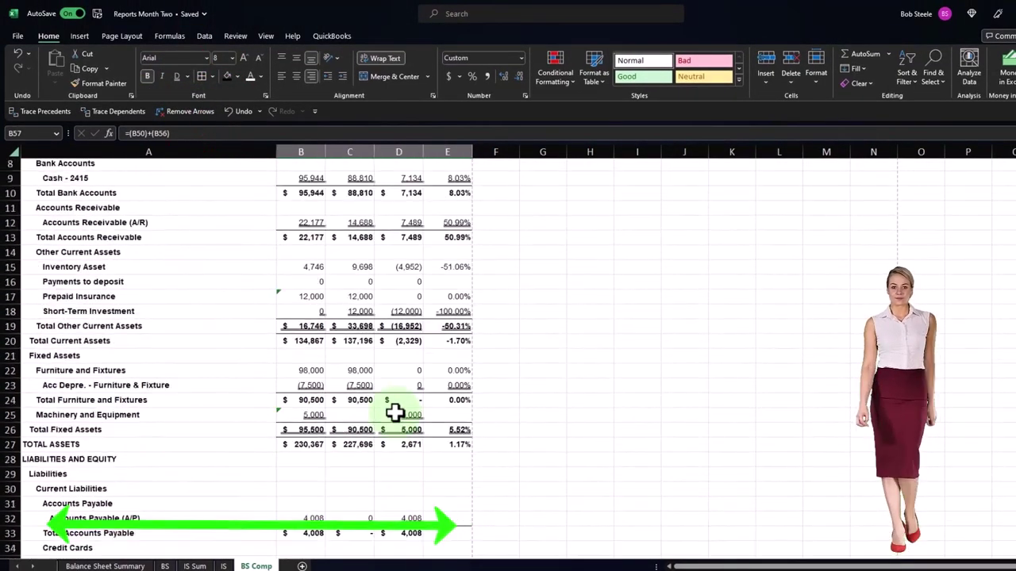
scroll(395, 412, "down", 4)
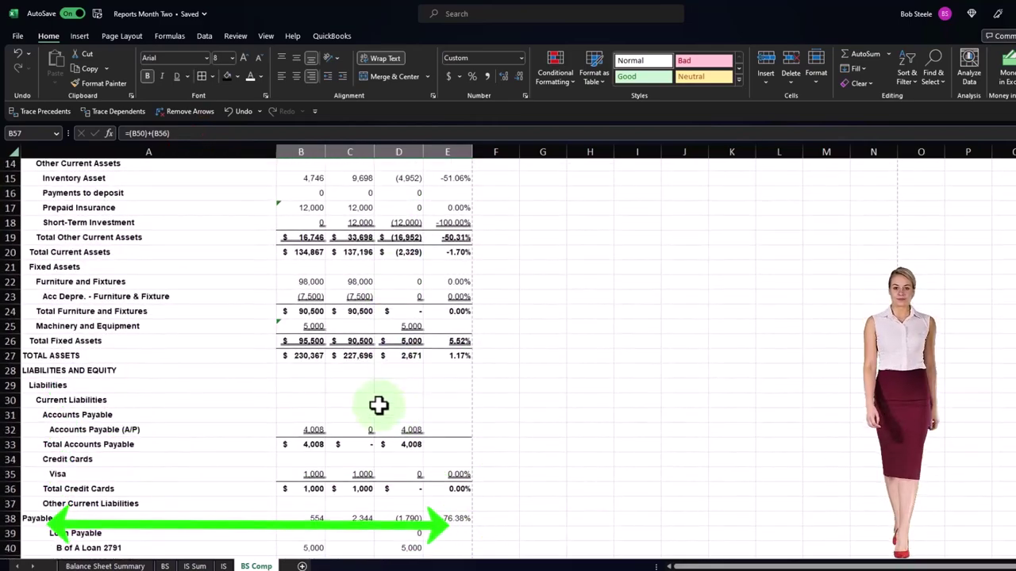
left_click_drag(311, 370, 428, 370)
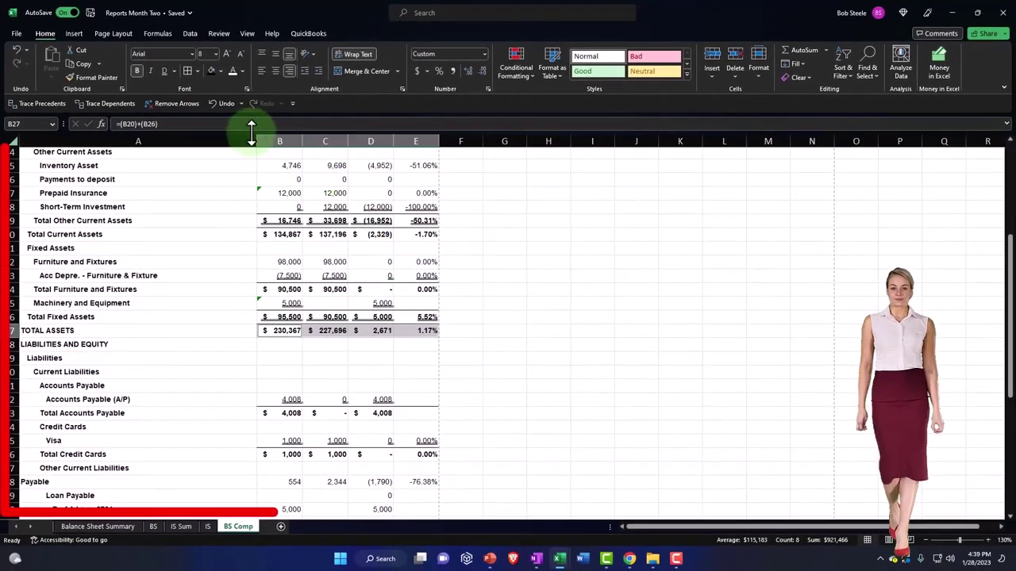
- Double-underline the TOTAL ASSETS amounts in B27:E27 and check the Total Fixed Assets formatting
left_click(258, 384)
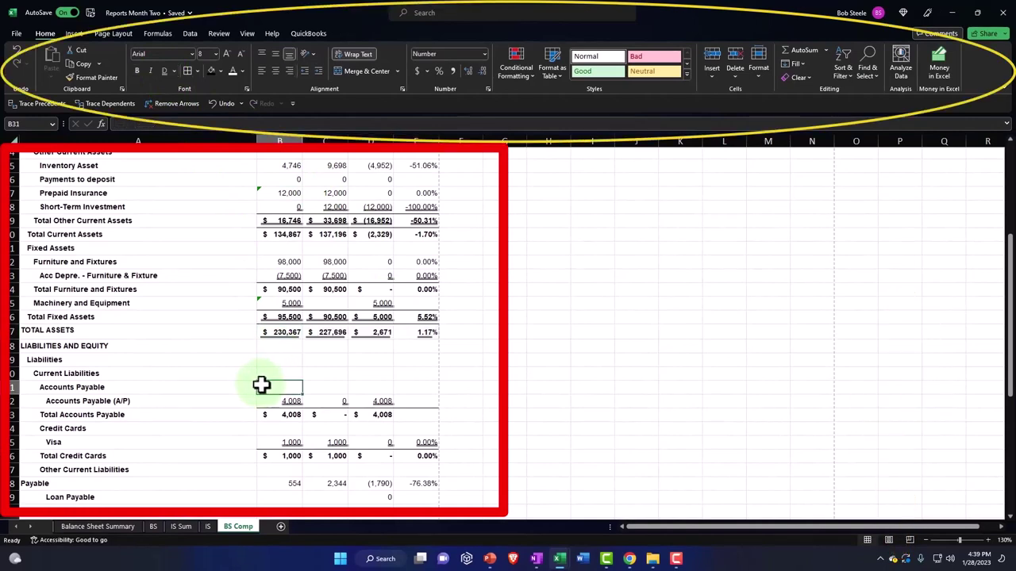
left_click(287, 315)
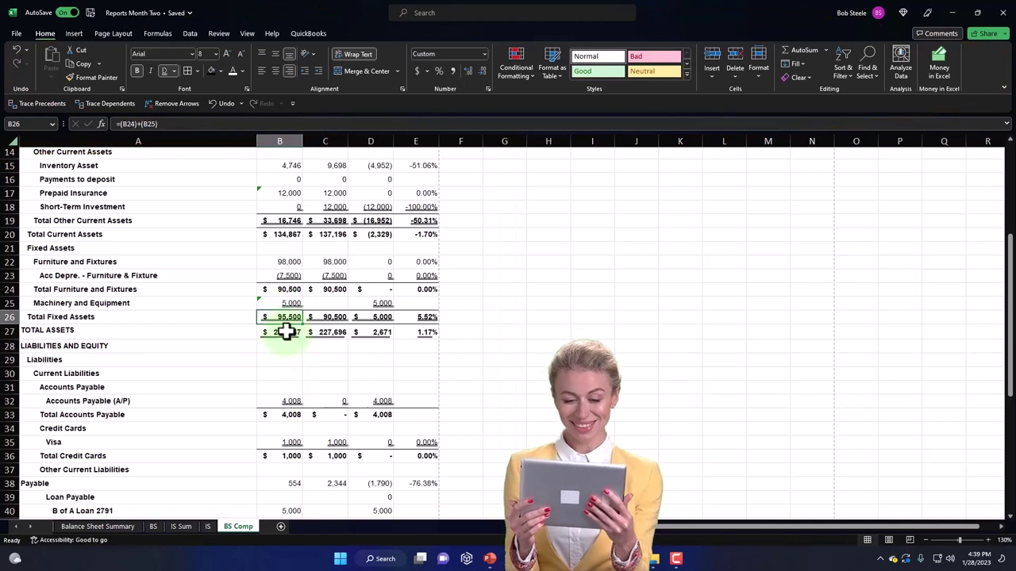
left_click_drag(310, 330, 417, 332)
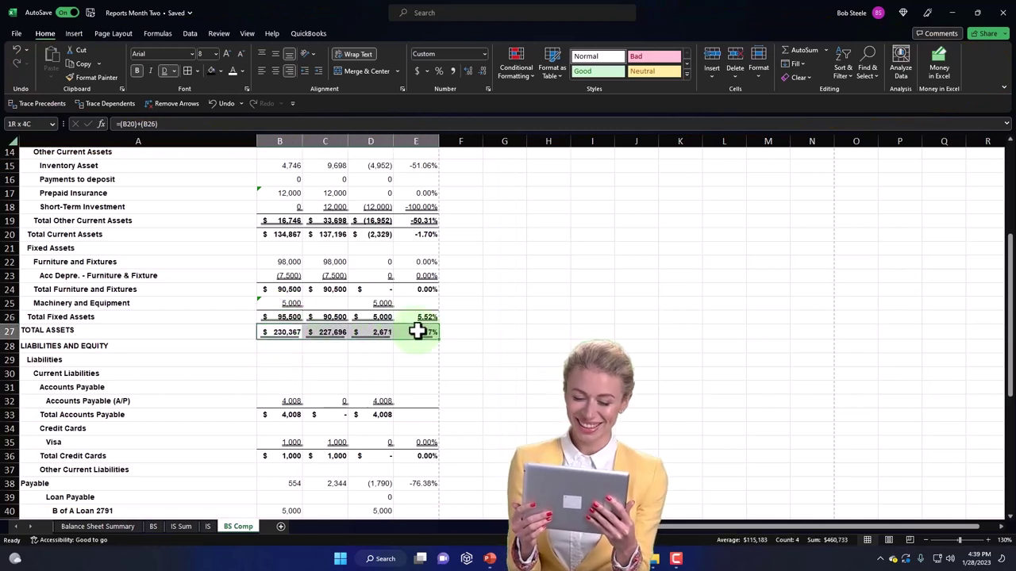
left_click(165, 70)
left_click(203, 359)
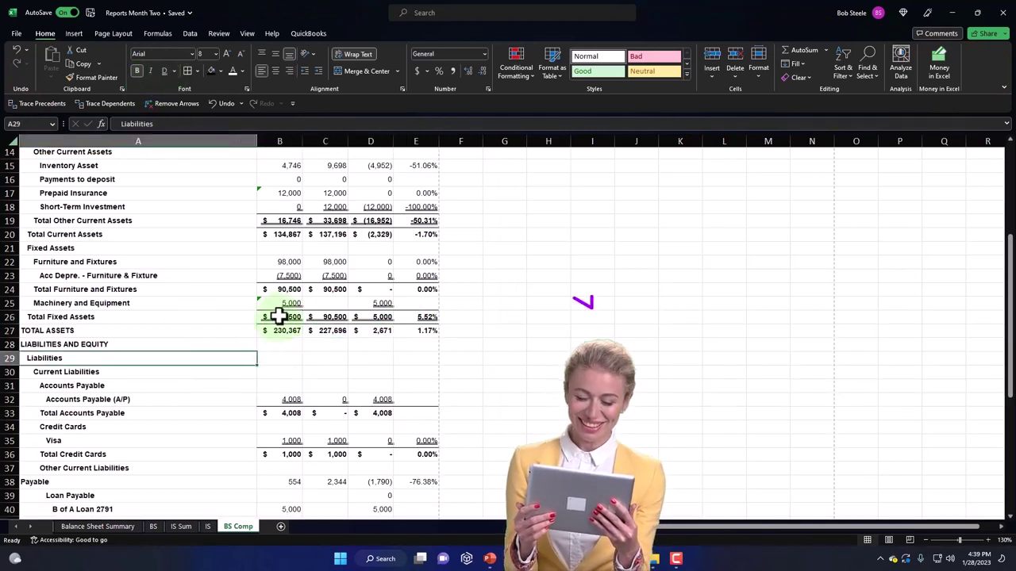
left_click(279, 317)
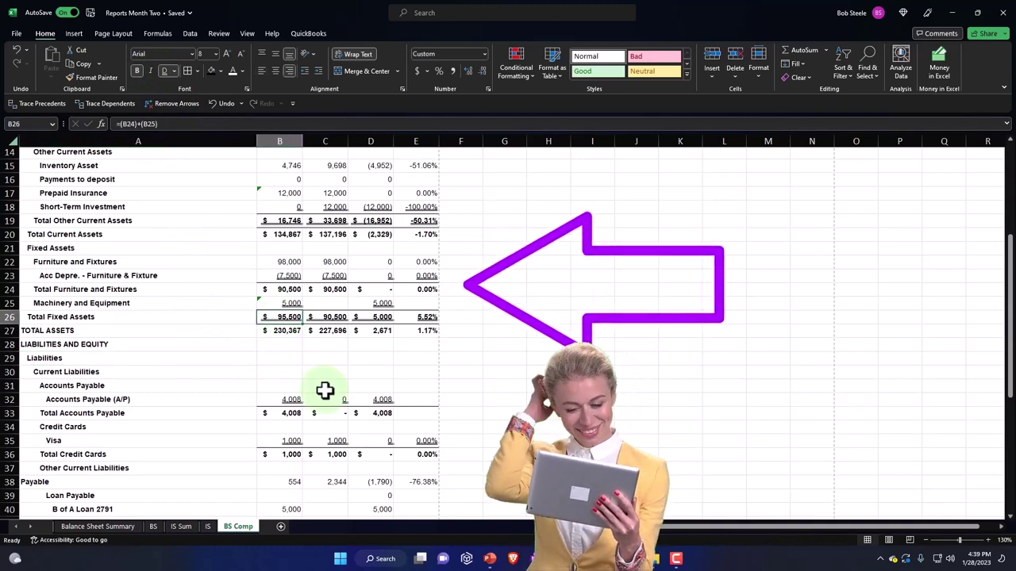
- Apply All Borders to the report body A6:E57, then select the title rows A1:E3
scroll(324, 396, "up", 5)
left_click_drag(84, 248, 412, 485)
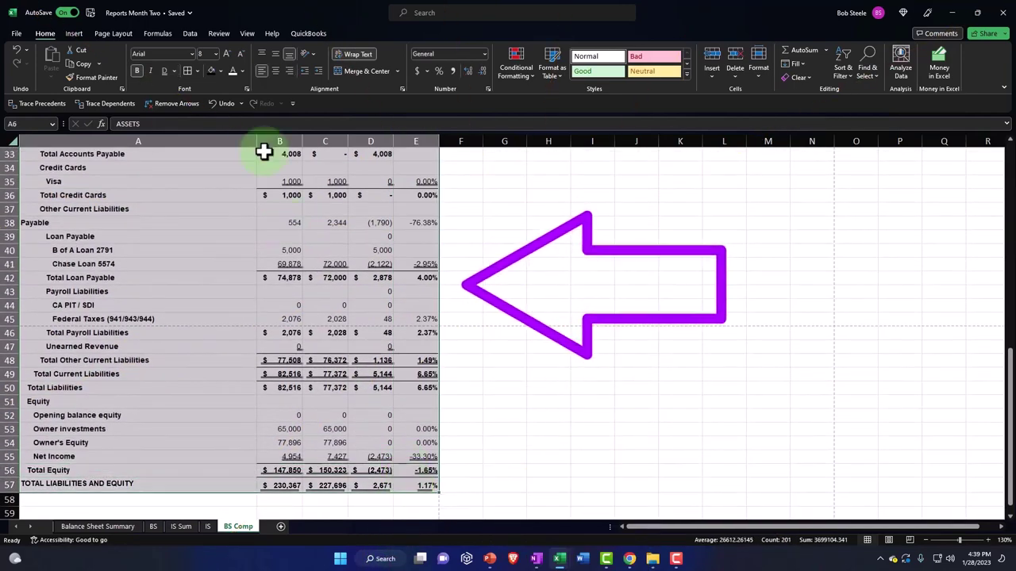
scroll(172, 224, "up", 11)
left_click_drag(155, 159, 276, 195)
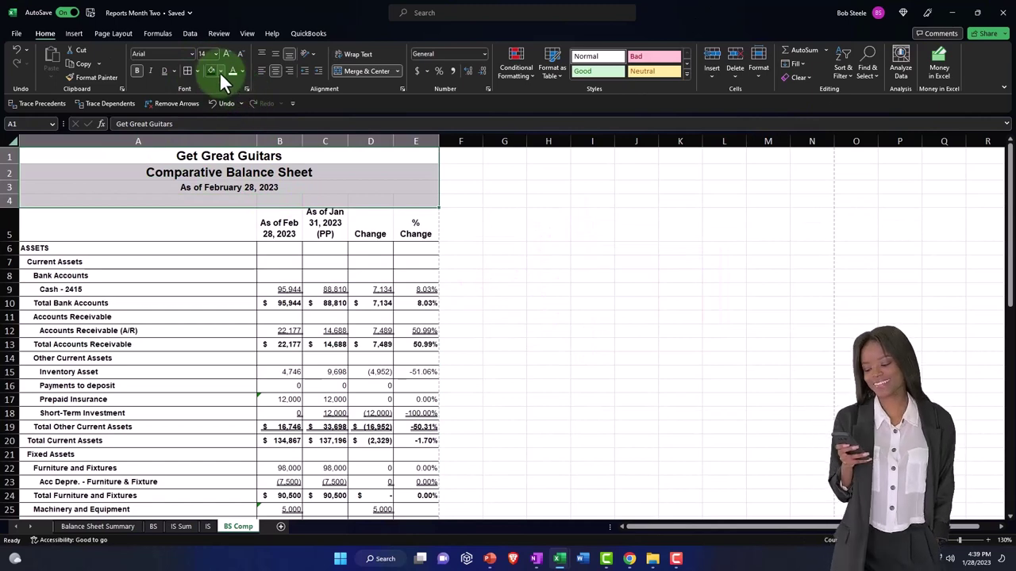
left_click_drag(155, 156, 263, 187)
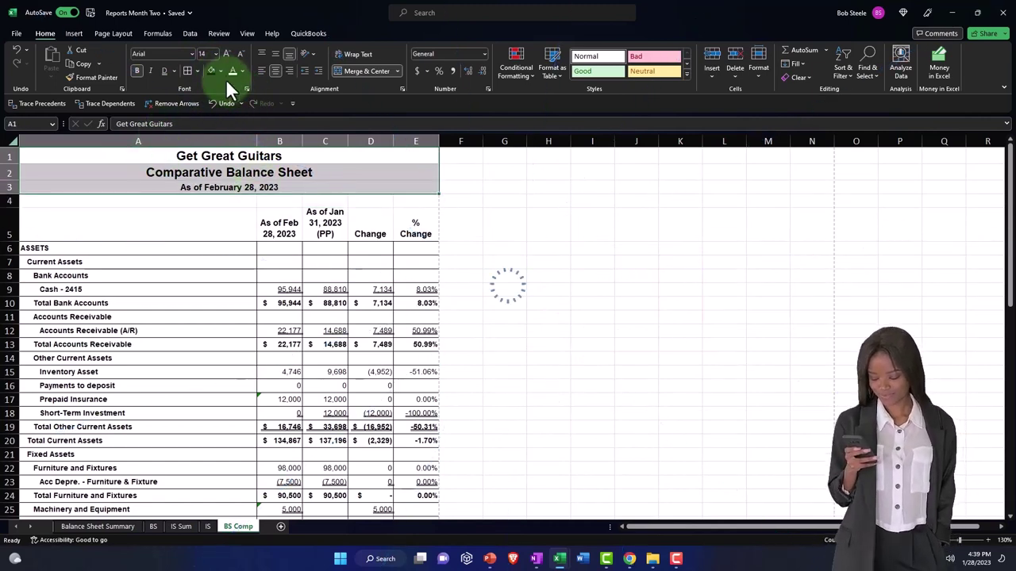